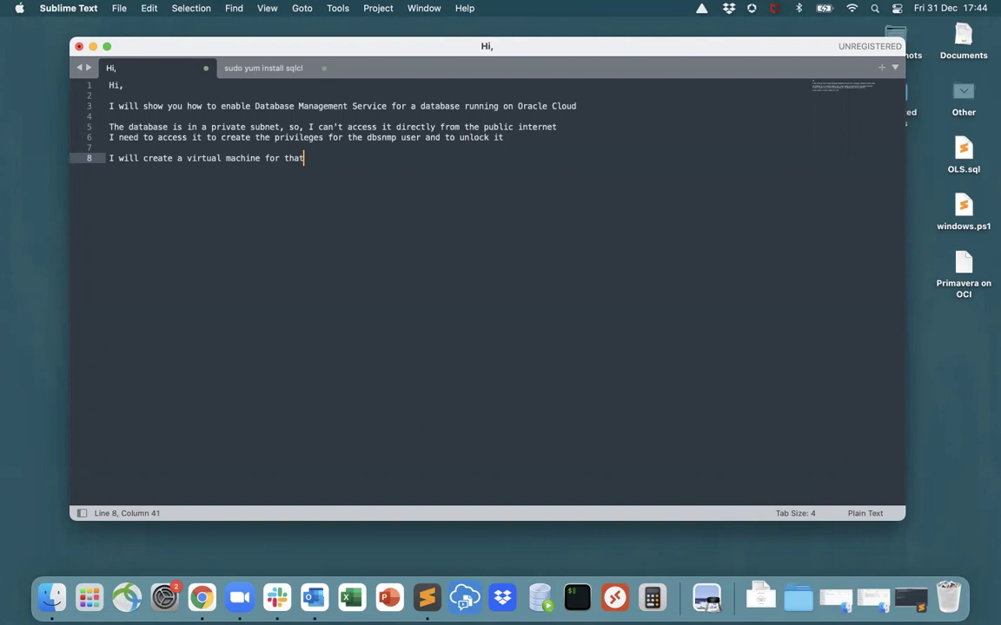
# - Add the note line 'Then unlock the dbsnmp user', fixing the typos
pyautogui.press('Return')
pyautogui.write('Then enab')
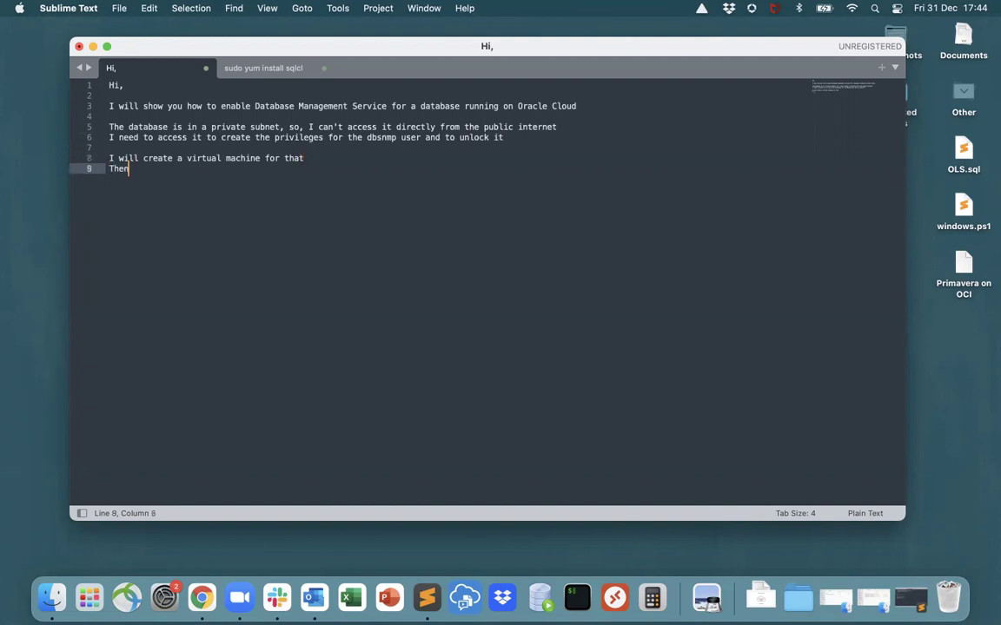
pyautogui.press('BackSpace')
pyautogui.press('BackSpace')
pyautogui.press('BackSpace')
pyautogui.press('BackSpace')
pyautogui.write('unlock the ')
pyautogui.write('dbnsmp')
pyautogui.press('BackSpace')
pyautogui.press('BackSpace')
pyautogui.press('BackSpace')
pyautogui.press('BackSpace')
pyautogui.write('snmp user')
pyautogui.press('Return')
pyautogui.press('Return')
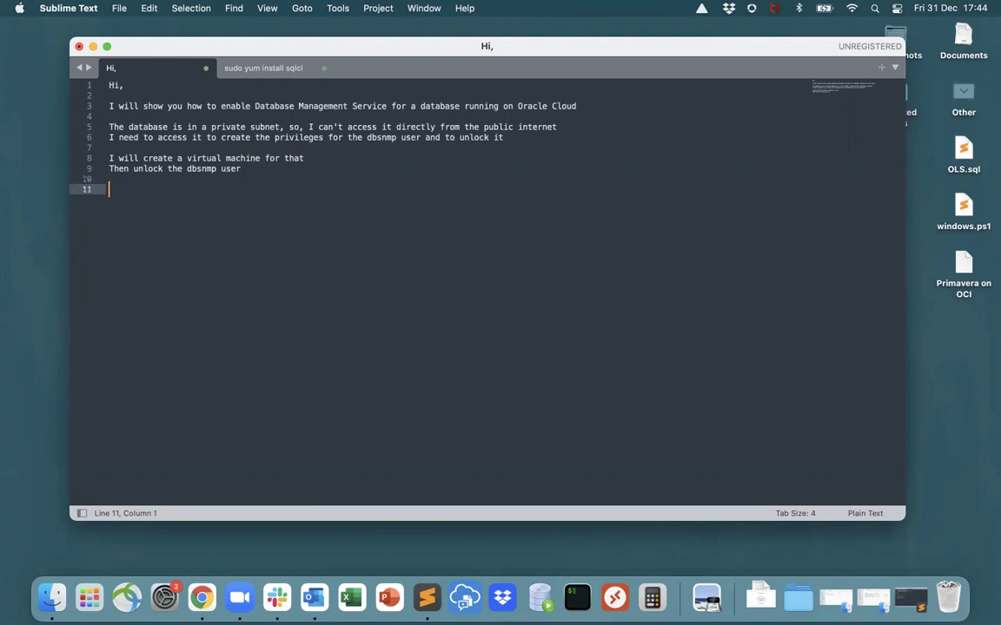
# - Add the note 'Create a key vault for the dbsnmp user password to use in the database management service'
pyautogui.write('Create a key vault')
pyautogui.press('BackSpace')
pyautogui.press('BackSpace')
pyautogui.write('lt,')
pyautogui.press('BackSpace')
pyautogui.press('BackSpace')
pyautogui.write('for the dbsnm')
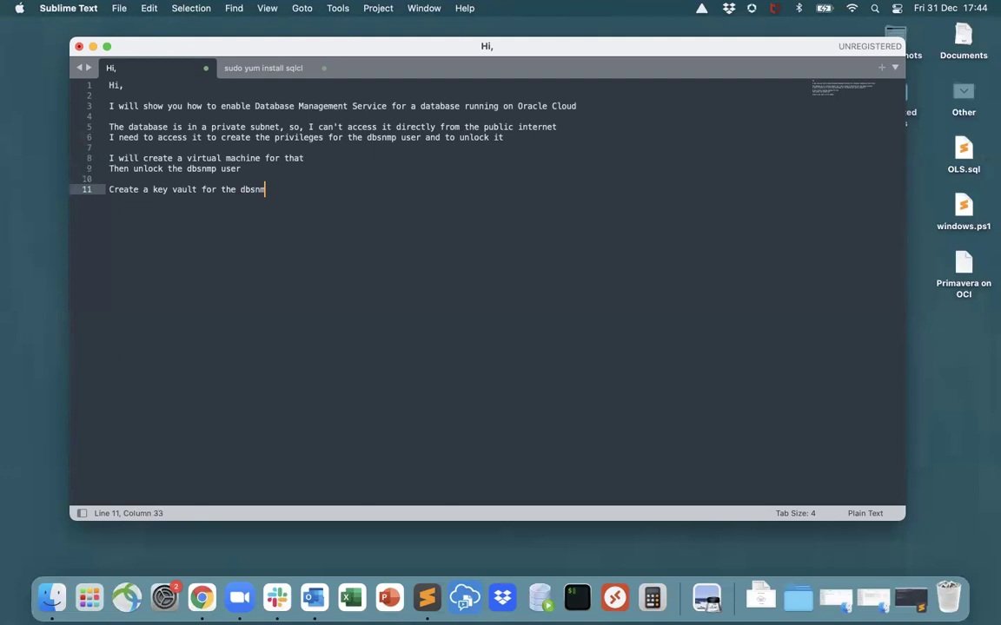
pyautogui.write('p user password to use in the database management service')
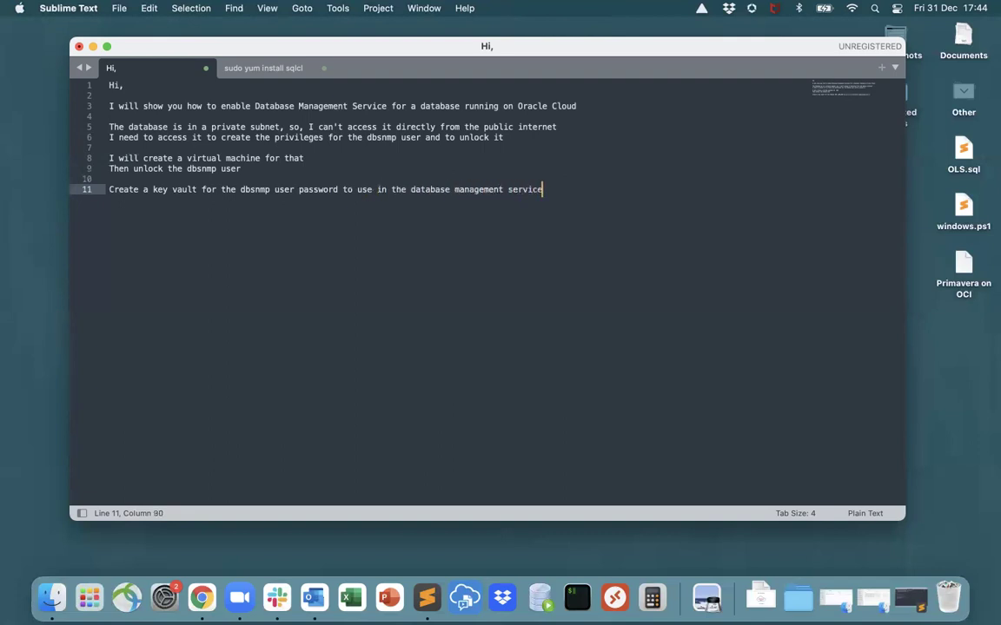
# - Add the lines 'and then enable database management service' and 'here we go!'
pyautogui.press('Return')
pyautogui.press('Return')
pyautogui.write('and then ')
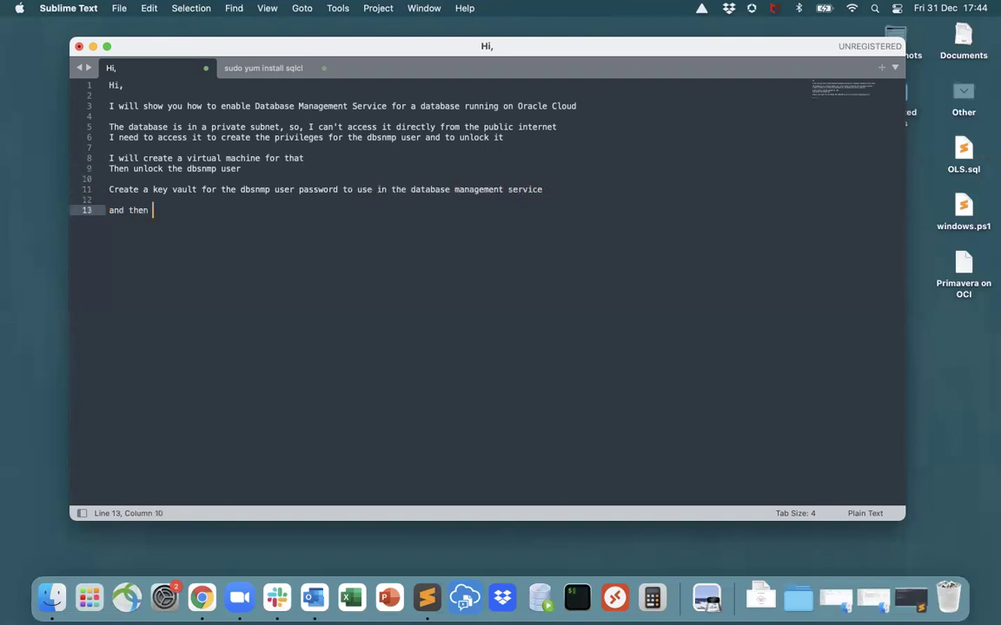
pyautogui.write('enable database management service')
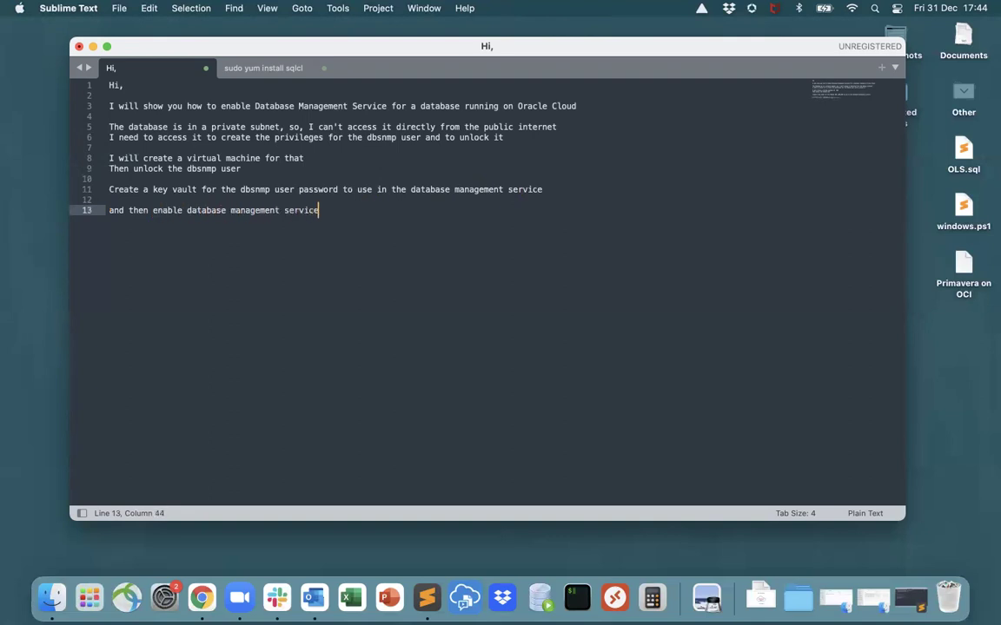
pyautogui.press('Return')
pyautogui.press('Return')
pyautogui.write('here we')
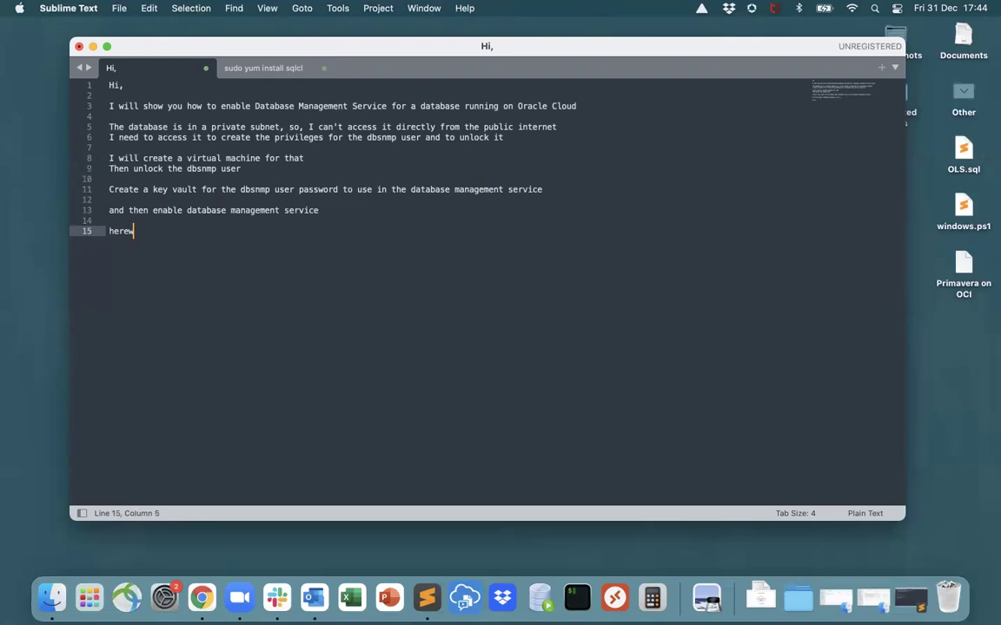
pyautogui.write(' go!')
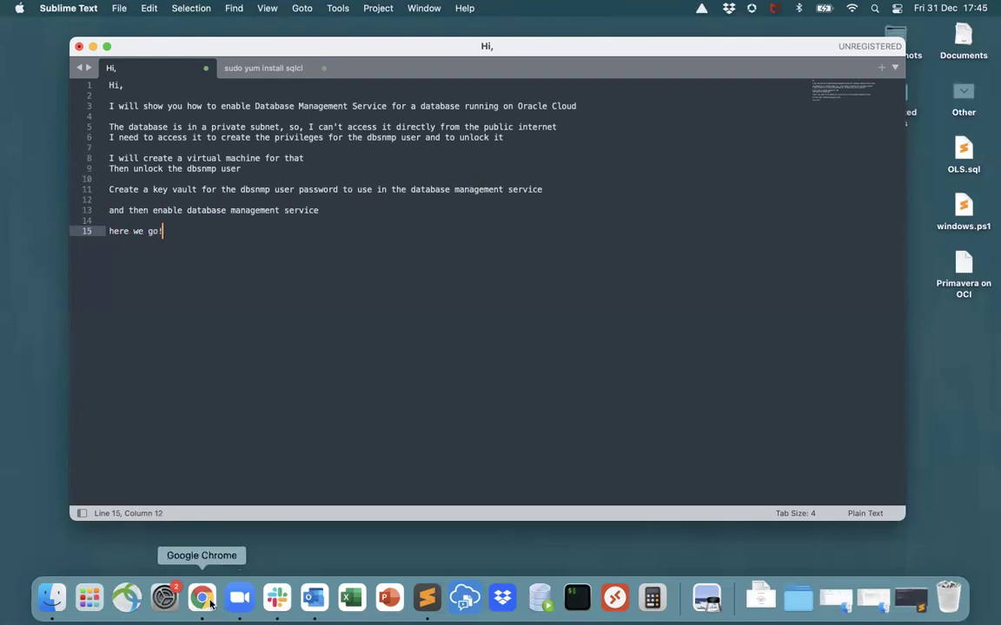
pyautogui.press('super+Tab')
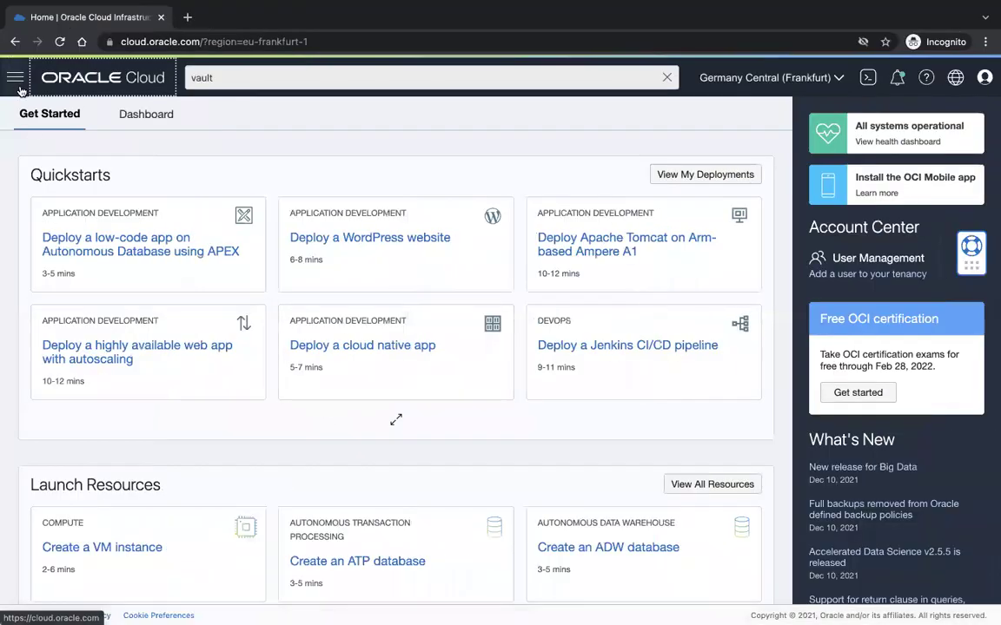
# - Start a new compute instance from Compute > Instances and name it DBbastion
pyautogui.click(15, 80)
pyautogui.click(130, 190)
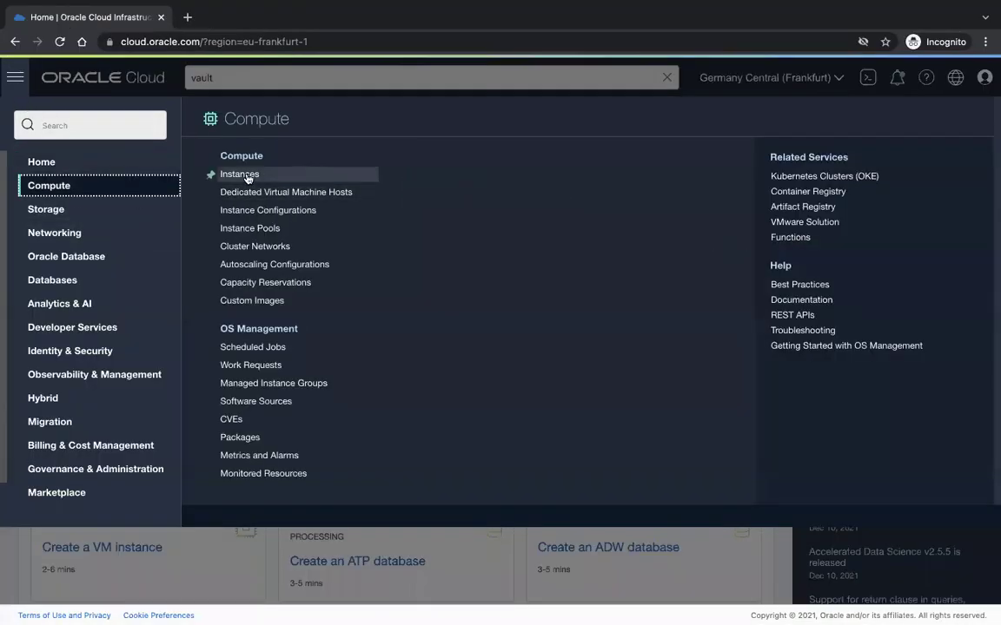
pyautogui.click(234, 175)
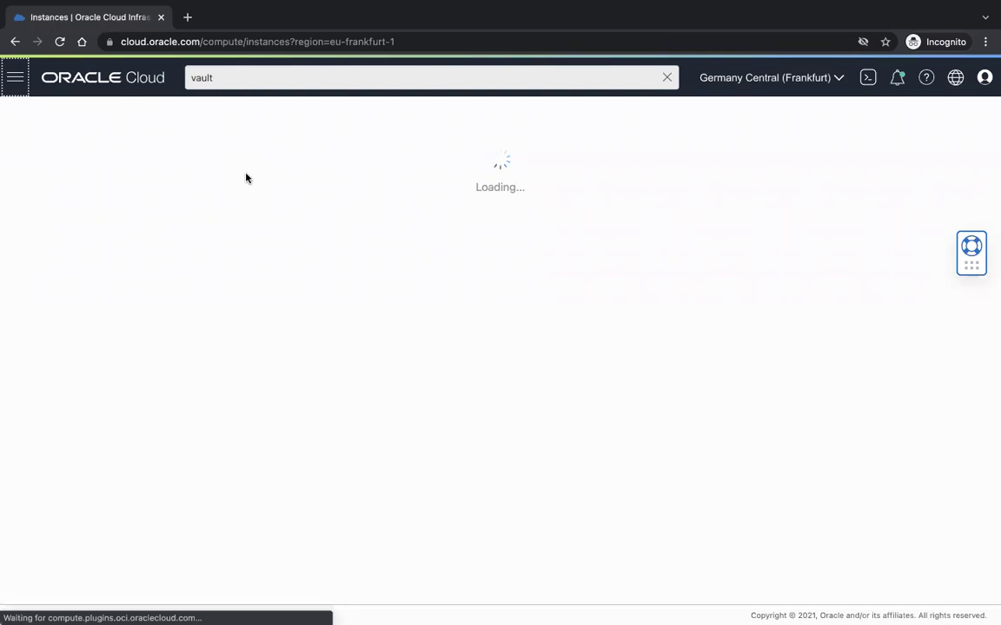
pyautogui.click(286, 220)
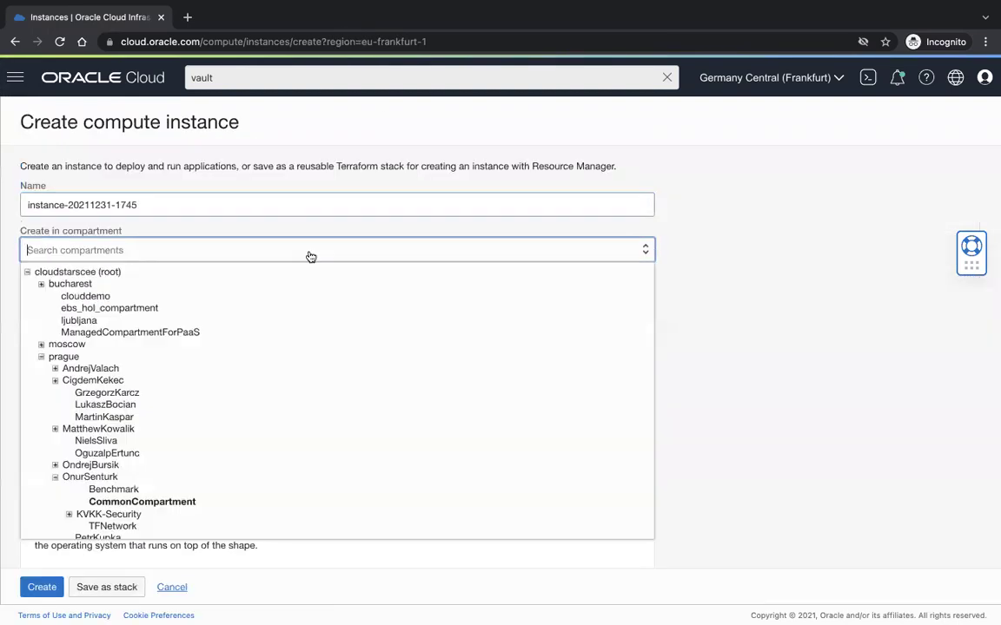
pyautogui.click(321, 209)
pyautogui.hotkey('ctrl', 'a')
pyautogui.write('DBbasti')
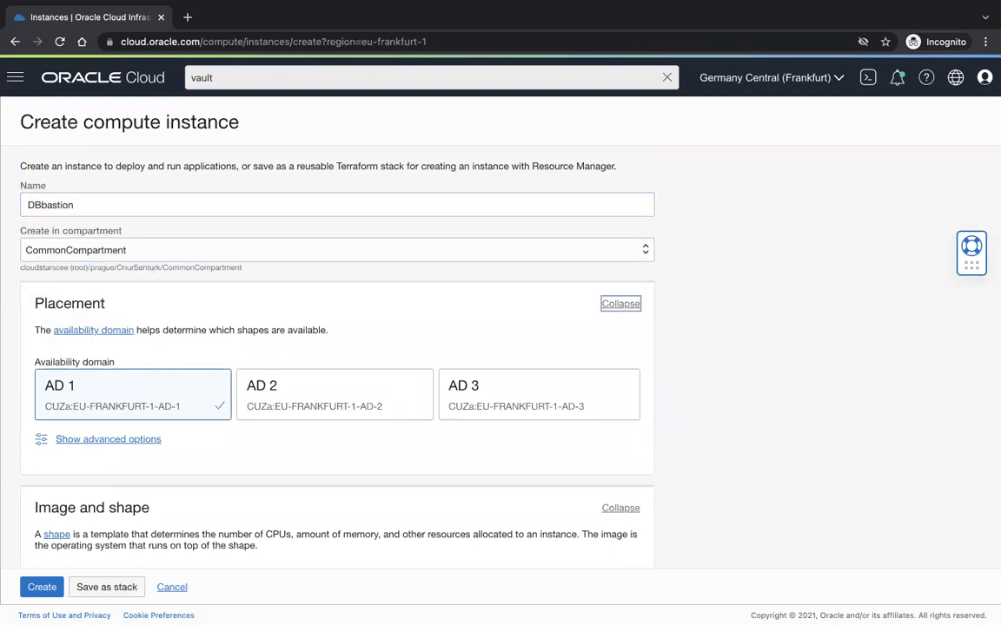
pyautogui.scroll(-5, 395, 312)
pyautogui.scroll(-3, 363, 363)
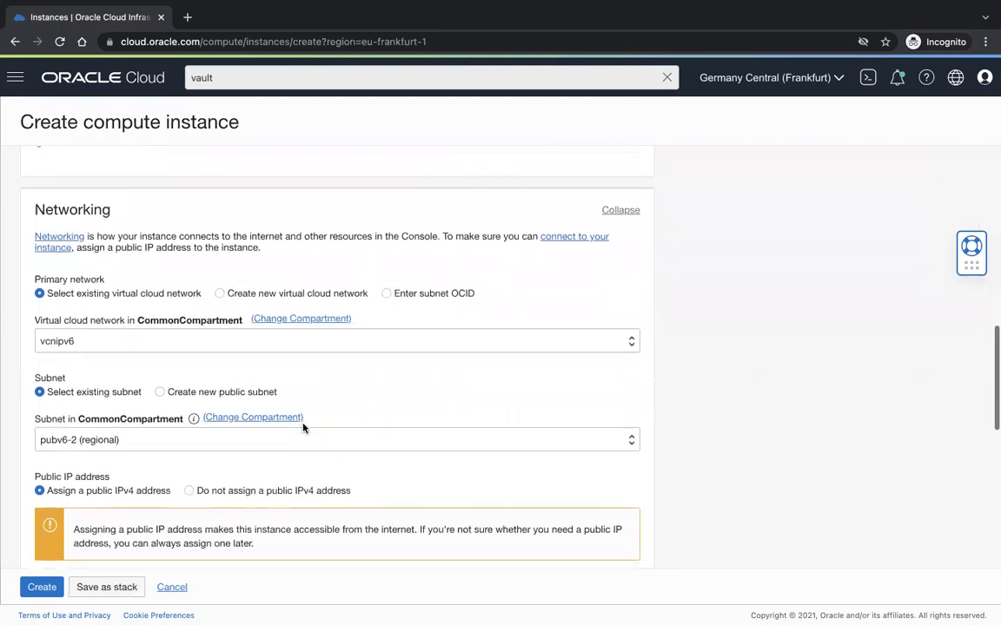
pyautogui.click(152, 320)
pyautogui.click(146, 351)
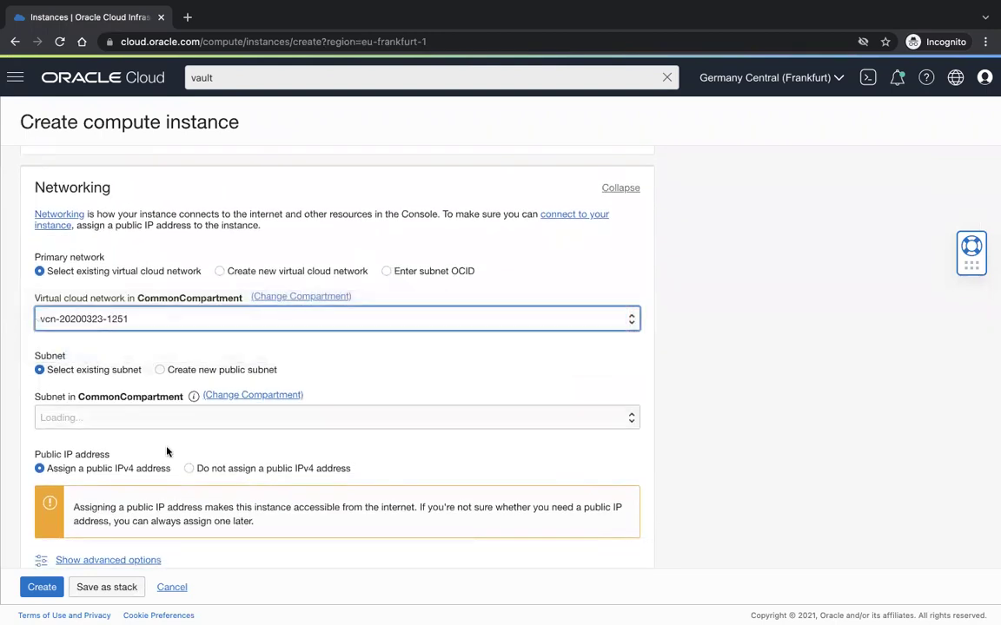
pyautogui.click(152, 420)
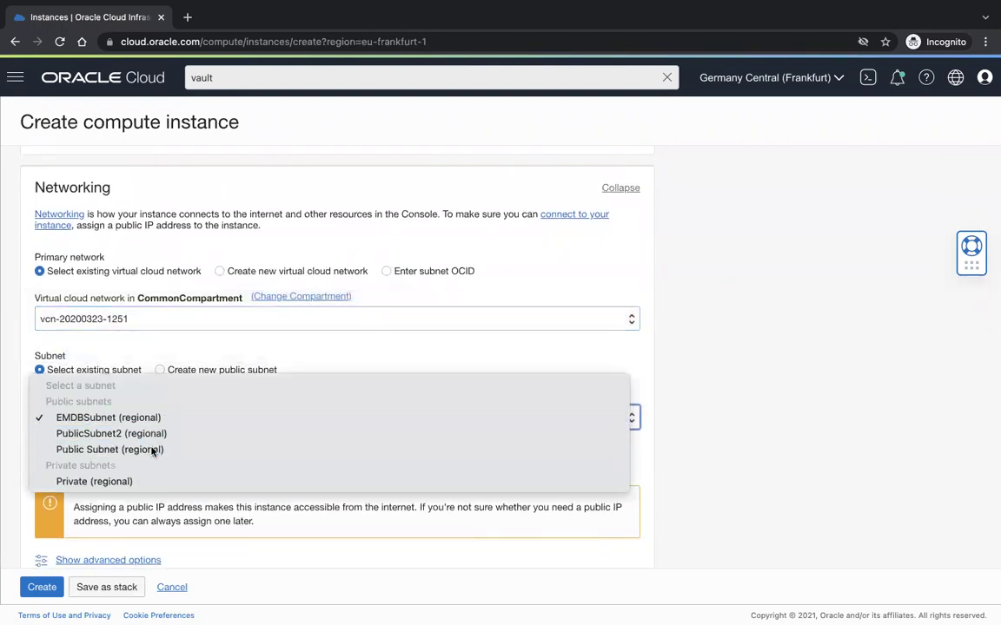
pyautogui.click(91, 450)
# - Upload public.pub as the SSH key and create the DBbastion instance
pyautogui.scroll(-5, 309, 474)
pyautogui.click(298, 459)
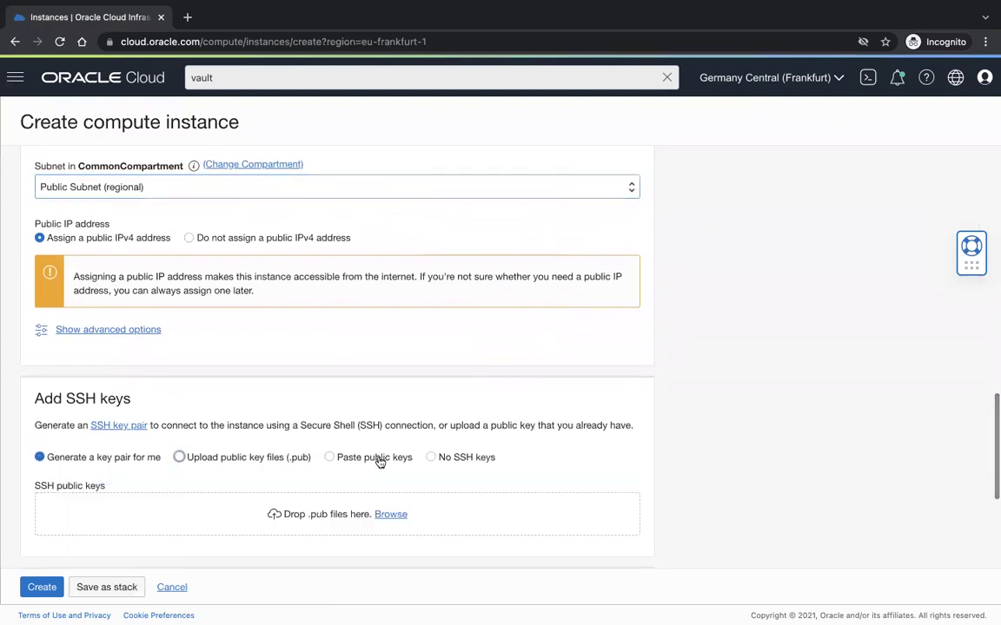
pyautogui.click(402, 515)
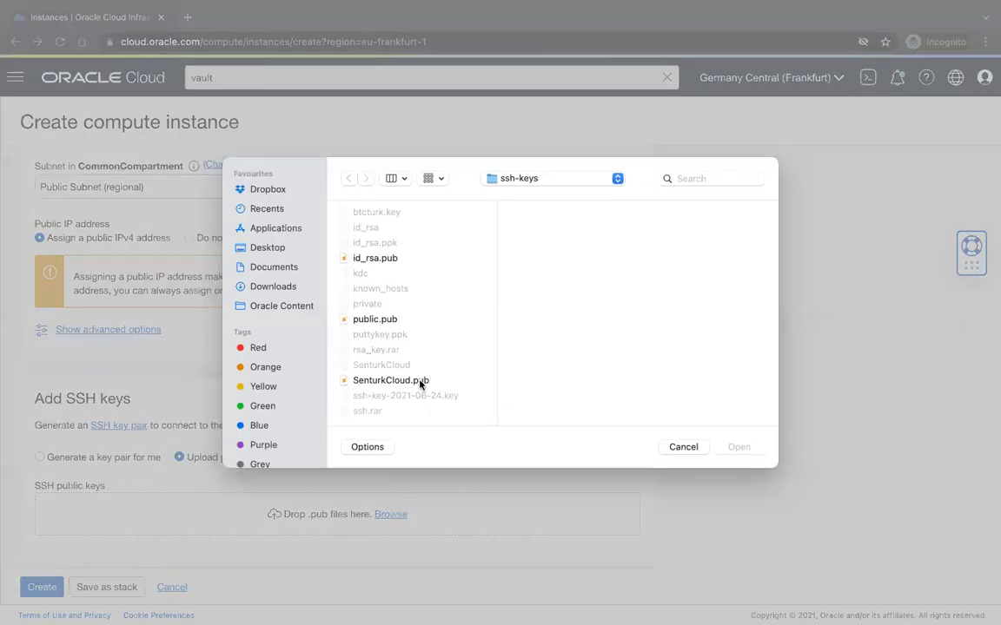
pyautogui.click(372, 319)
pyautogui.click(738, 447)
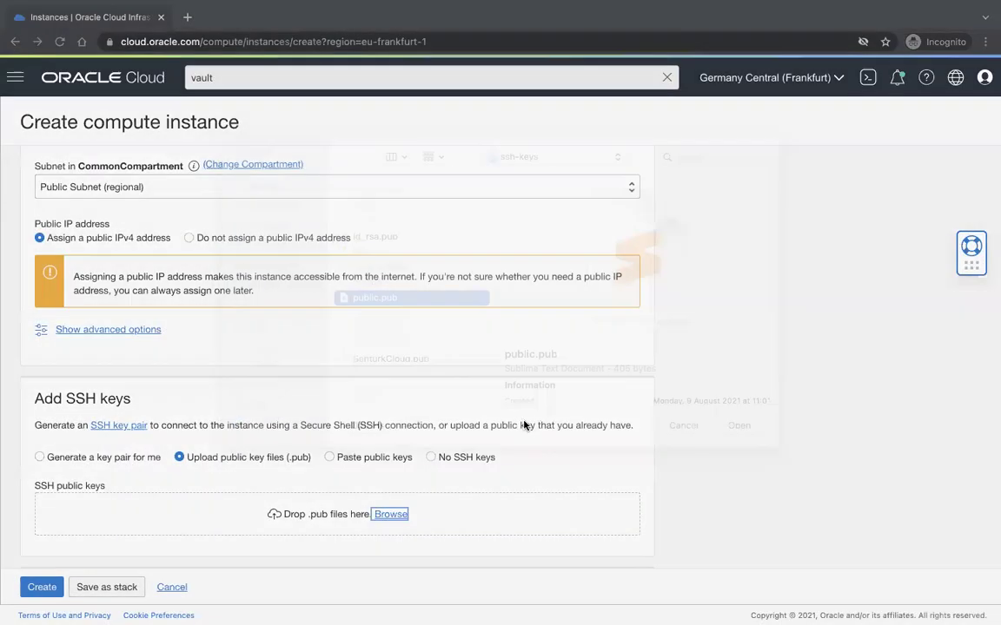
pyautogui.scroll(-5, 521, 417)
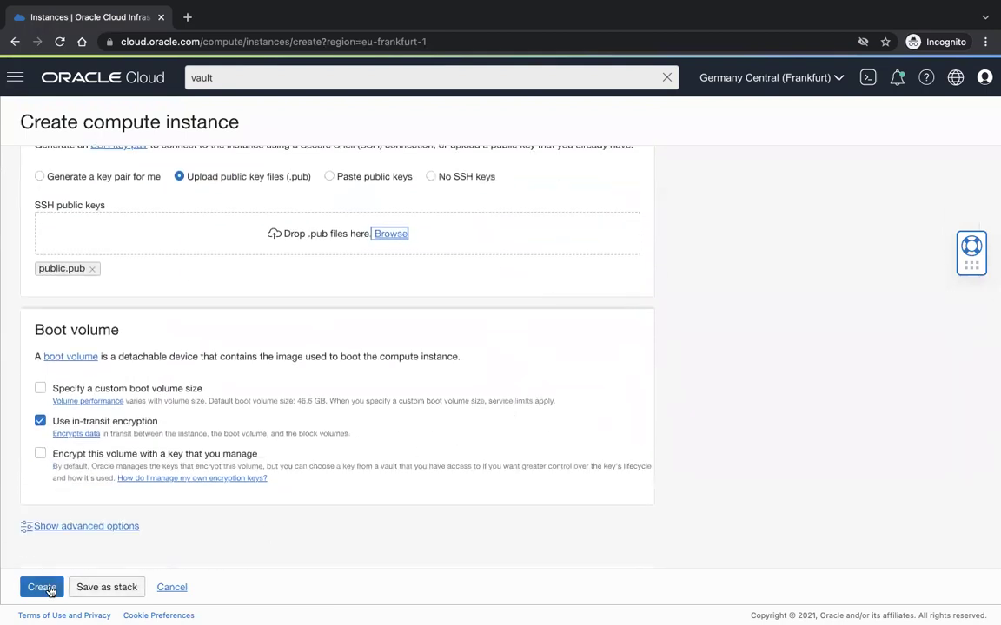
pyautogui.click(42, 588)
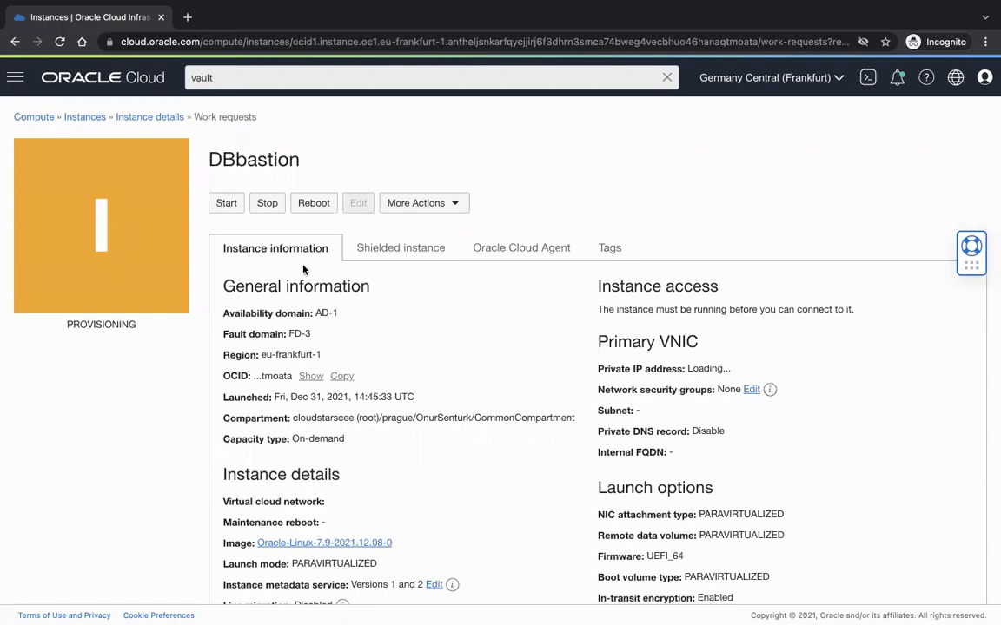
# - Go back to Instances, select DBbastion's public IP, and move the terminal to the upper right
pyautogui.click(153, 116)
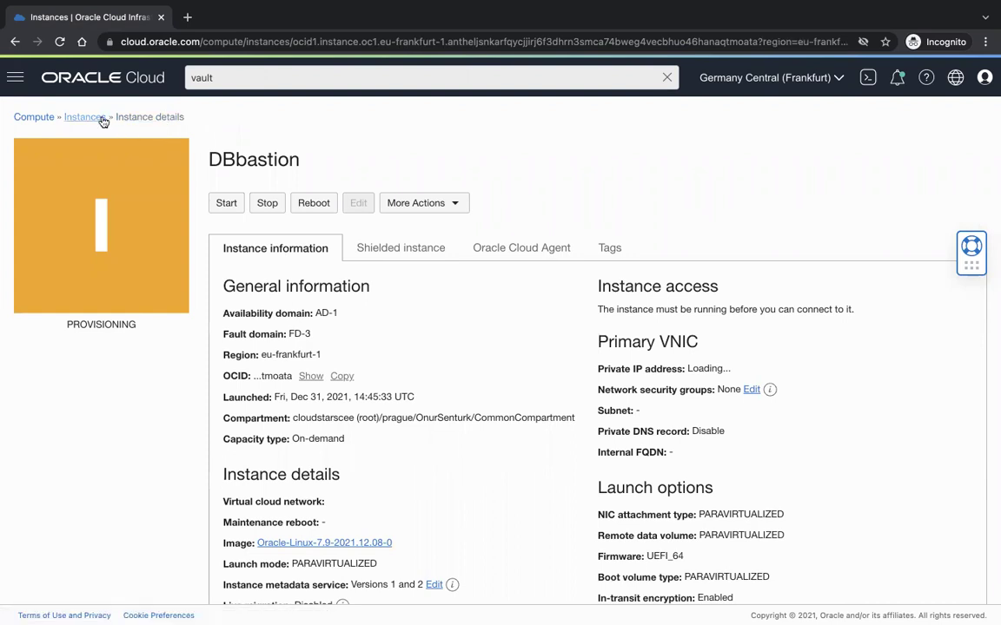
pyautogui.click(93, 118)
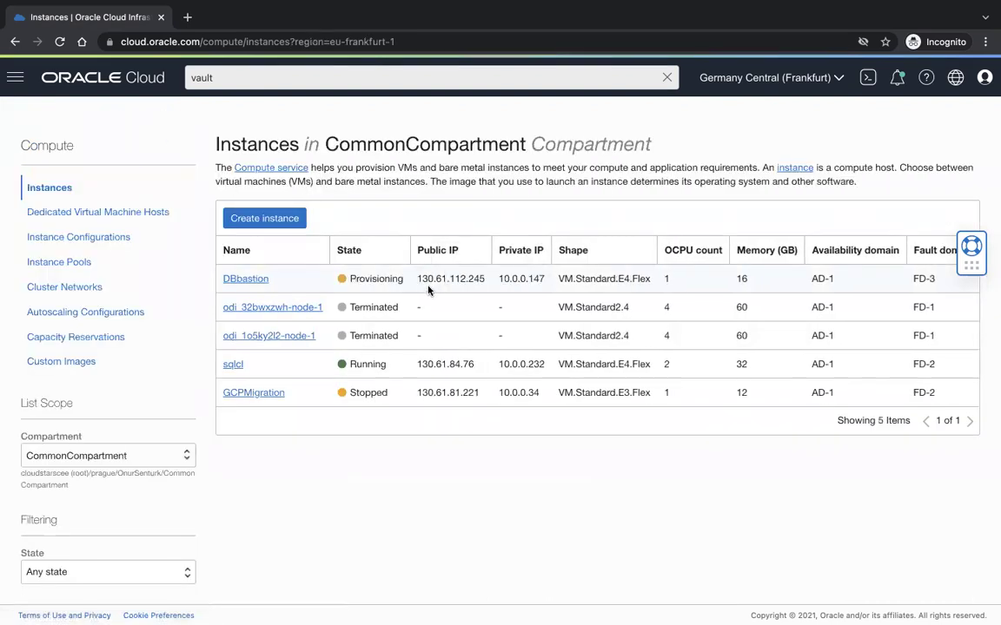
pyautogui.doubleClick(435, 279)
pyautogui.click(576, 598)
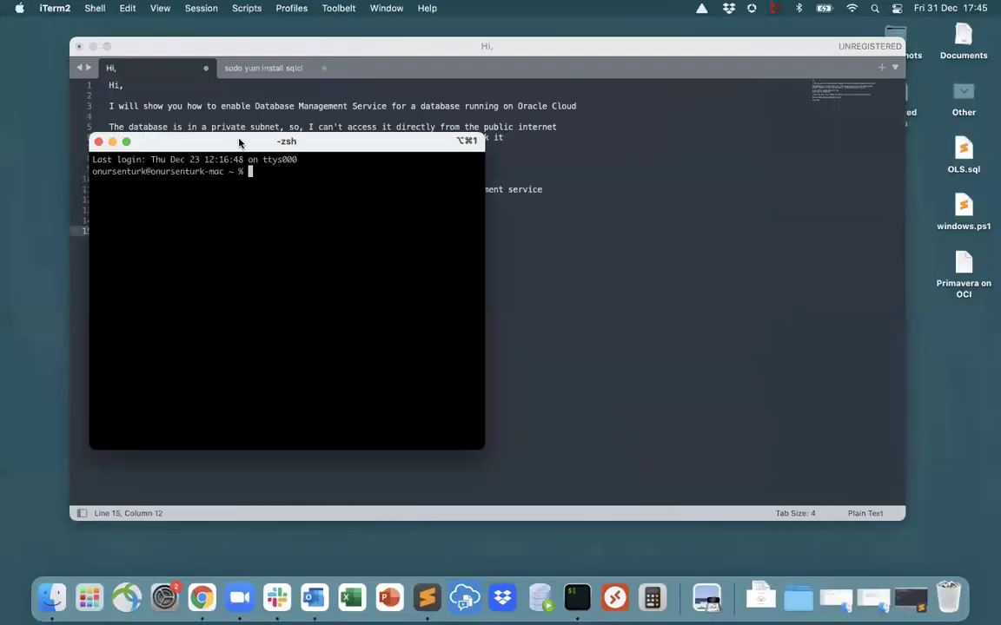
pyautogui.moveTo(241, 140); pyautogui.dragTo(579, 58)
pyautogui.click(201, 595)
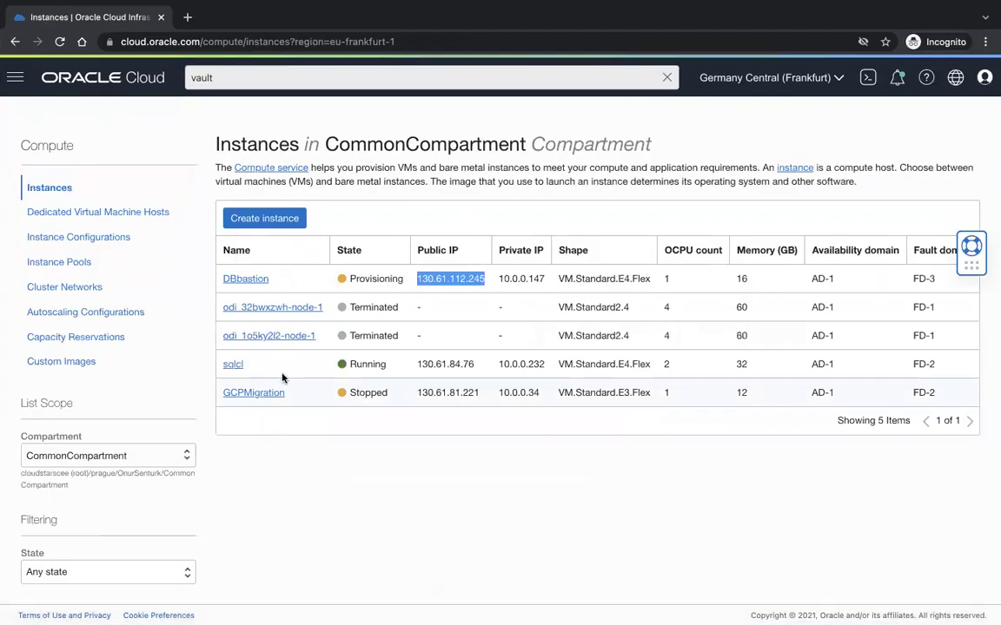
# - Recheck DBbastion until it shows Running, then select its public IP 130.61.112.245
pyautogui.click(243, 280)
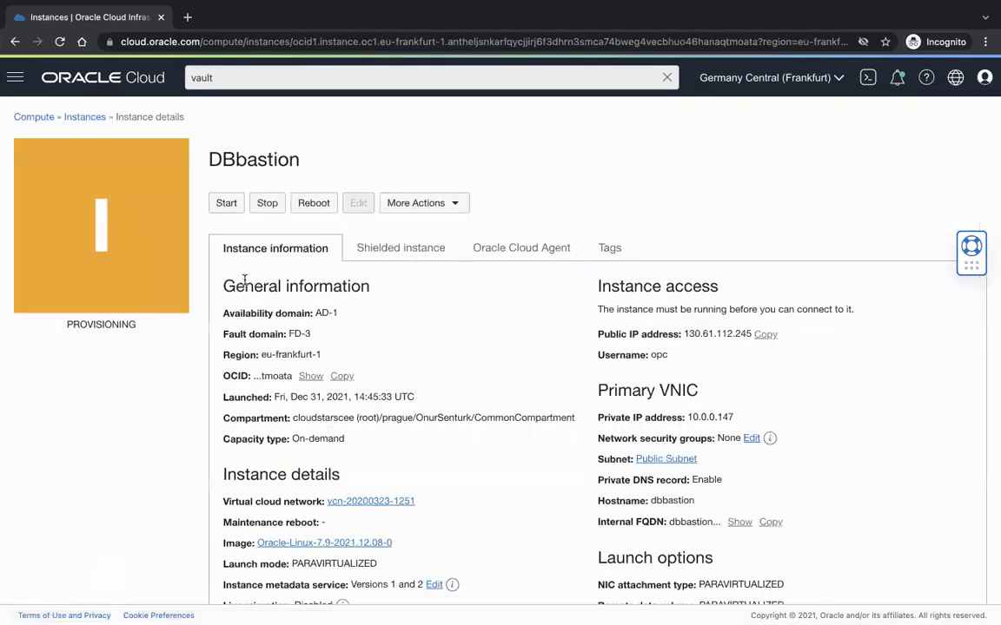
pyautogui.click(86, 117)
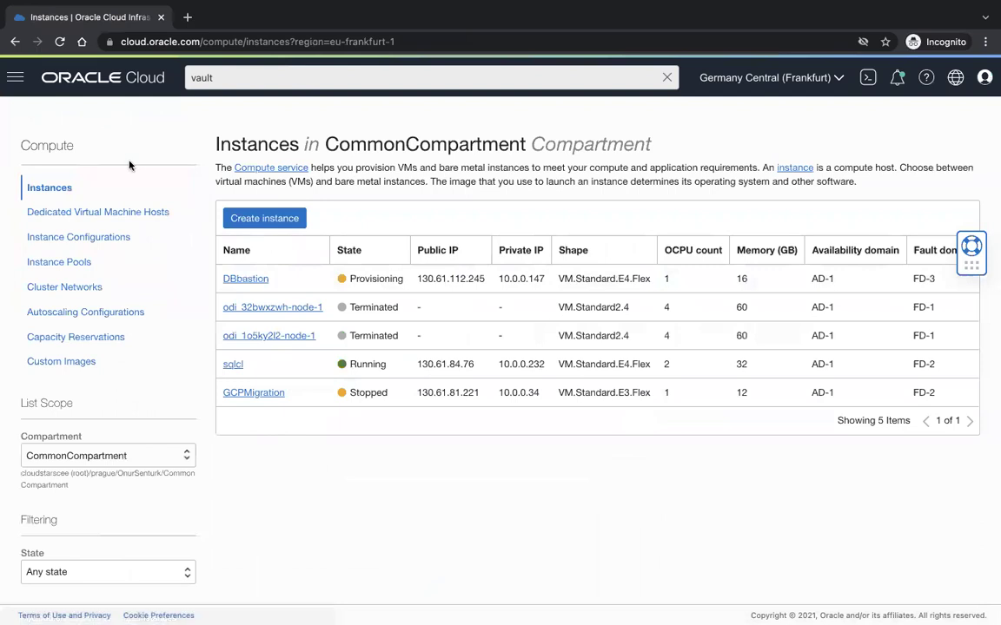
pyautogui.click(249, 284)
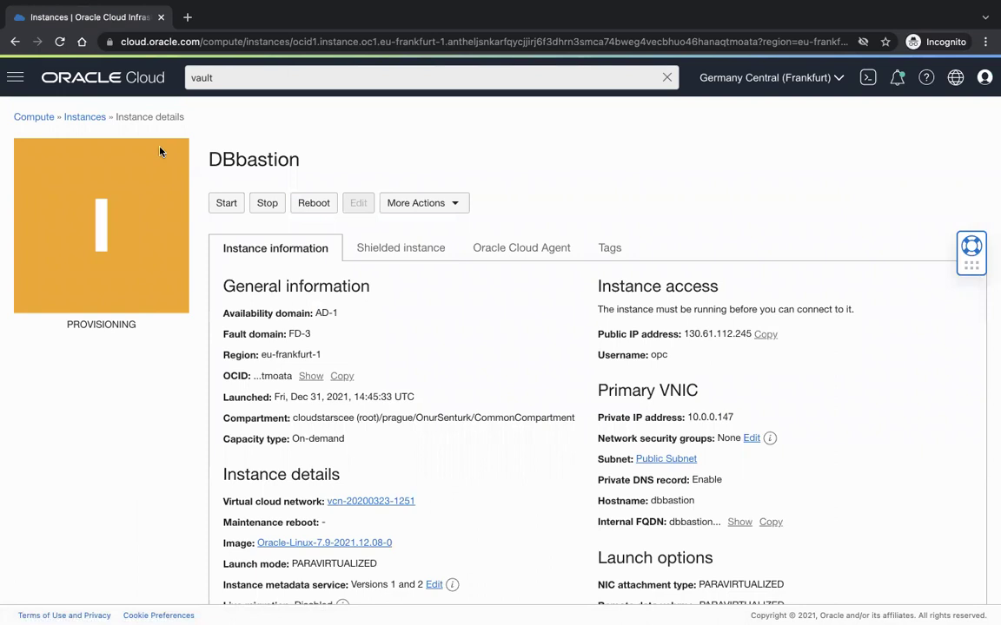
pyautogui.click(79, 116)
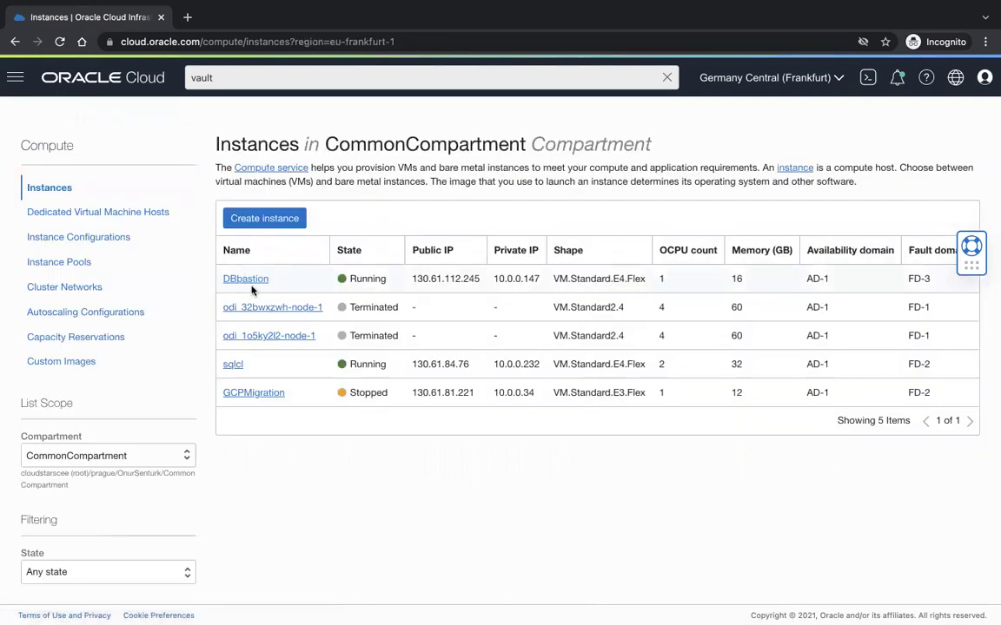
pyautogui.doubleClick(415, 278)
pyautogui.press('super+c')
# - Copy the public IP and change into the ssh-keys folder in the terminal
pyautogui.hotkey('alt', 'Tab')
pyautogui.press('super+grave')
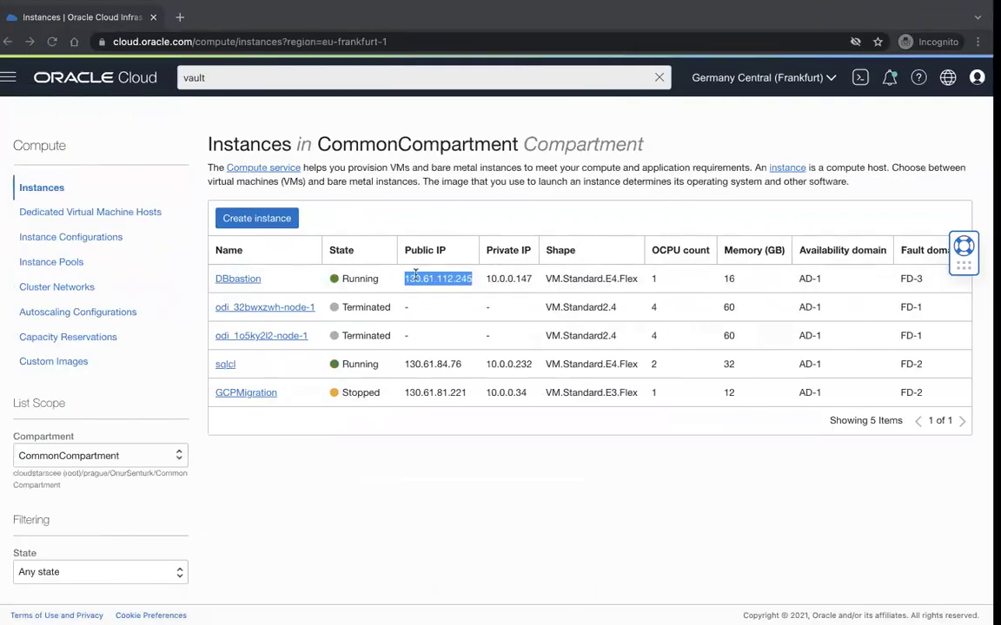
pyautogui.press('super+Tab')
pyautogui.write('cd O')
pyautogui.press('Tab')
pyautogui.write('O')
pyautogui.press('Tab')
pyautogui.write('L')
pyautogui.press('Tab')
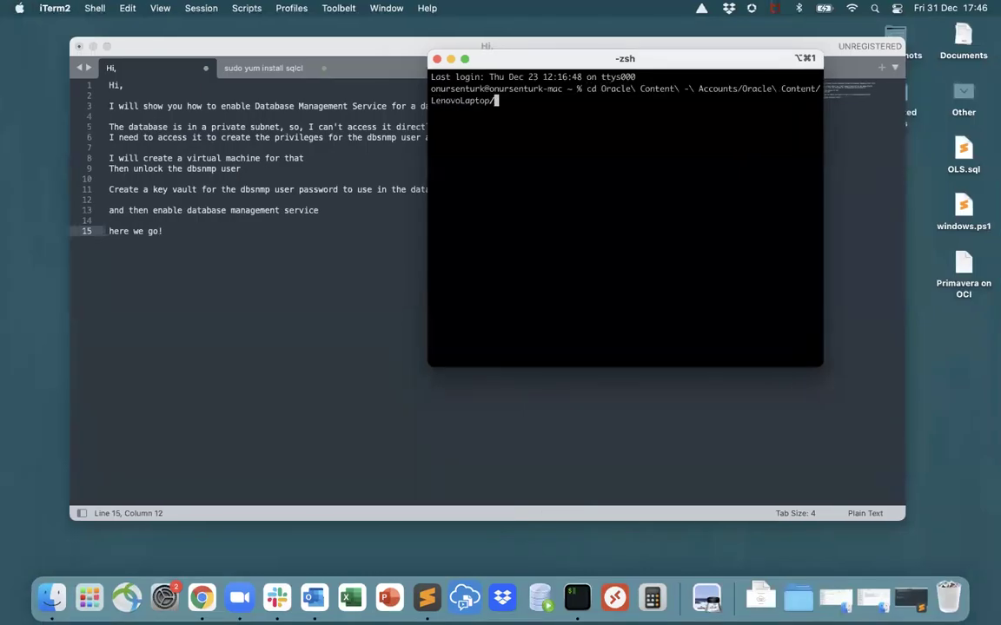
pyautogui.write('ssh-keys')
pyautogui.press('Return')
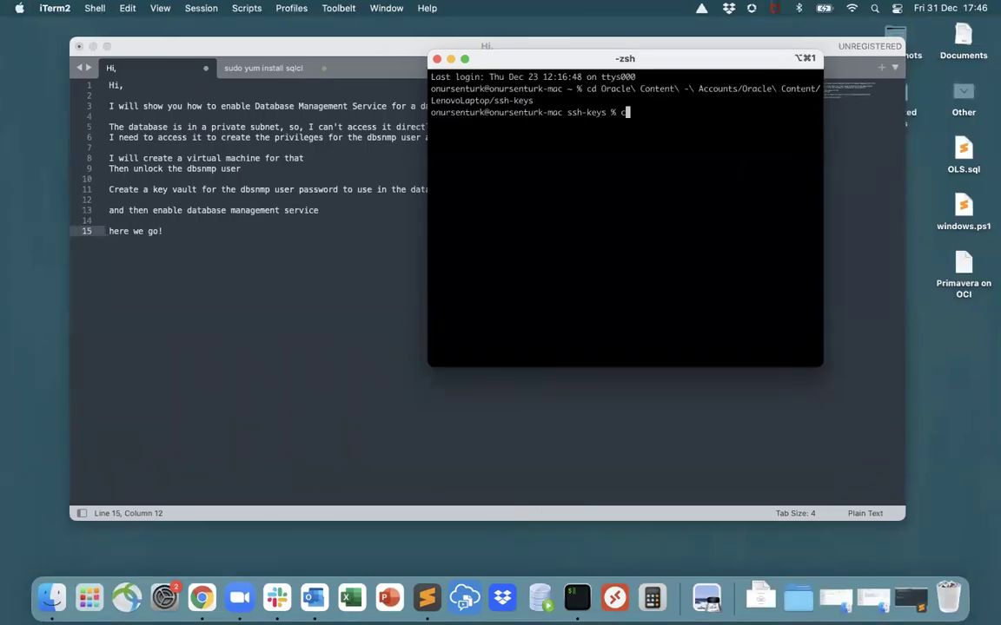
pyautogui.hotkey('ctrl', 'l')
pyautogui.write('ssh -i')
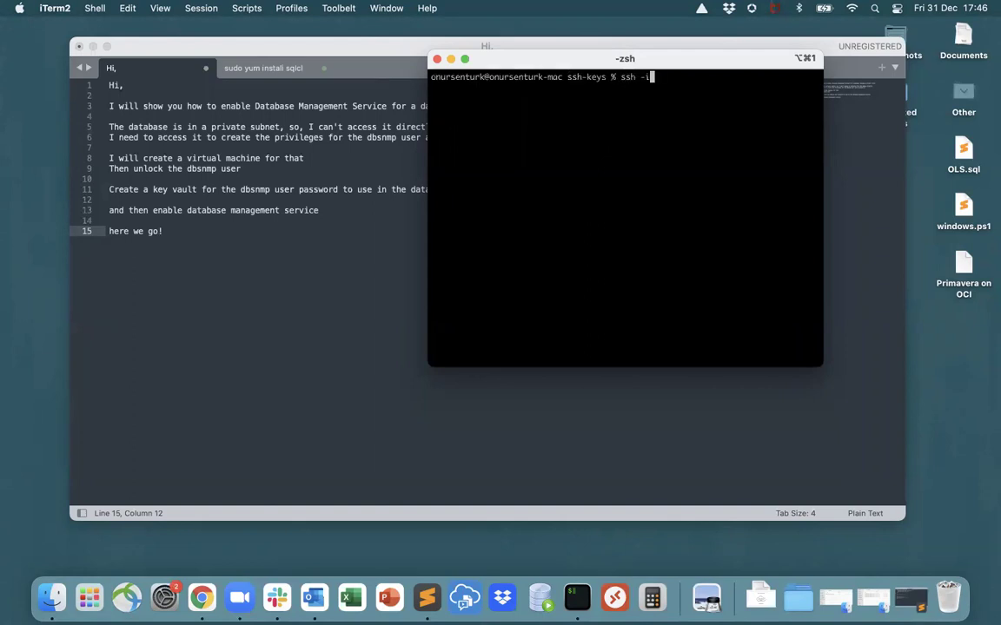
pyautogui.write(' private opc@')
pyautogui.press('super+v')
pyautogui.press('Return')
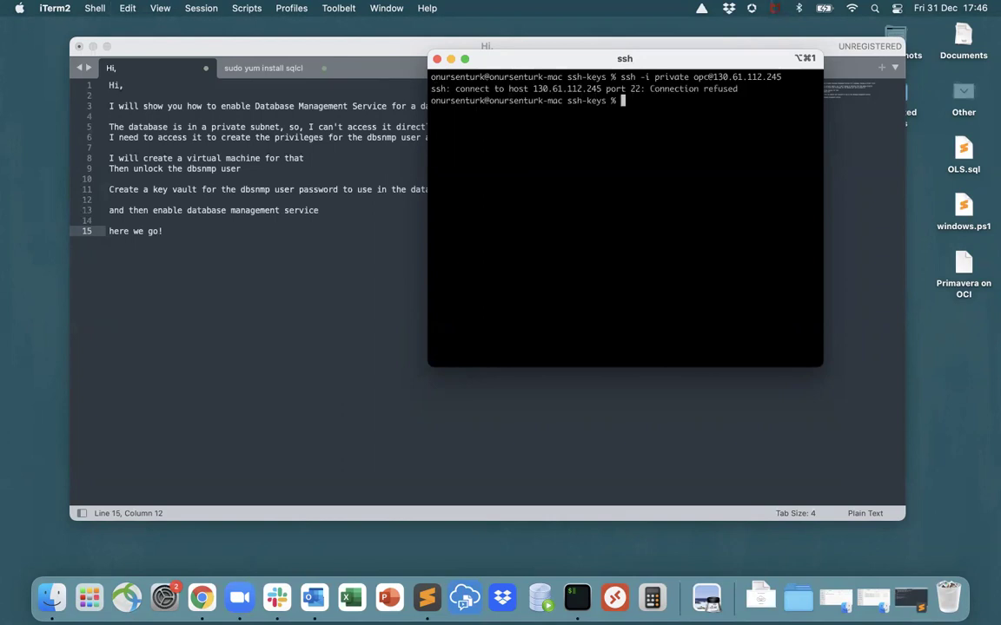
pyautogui.press('Up')
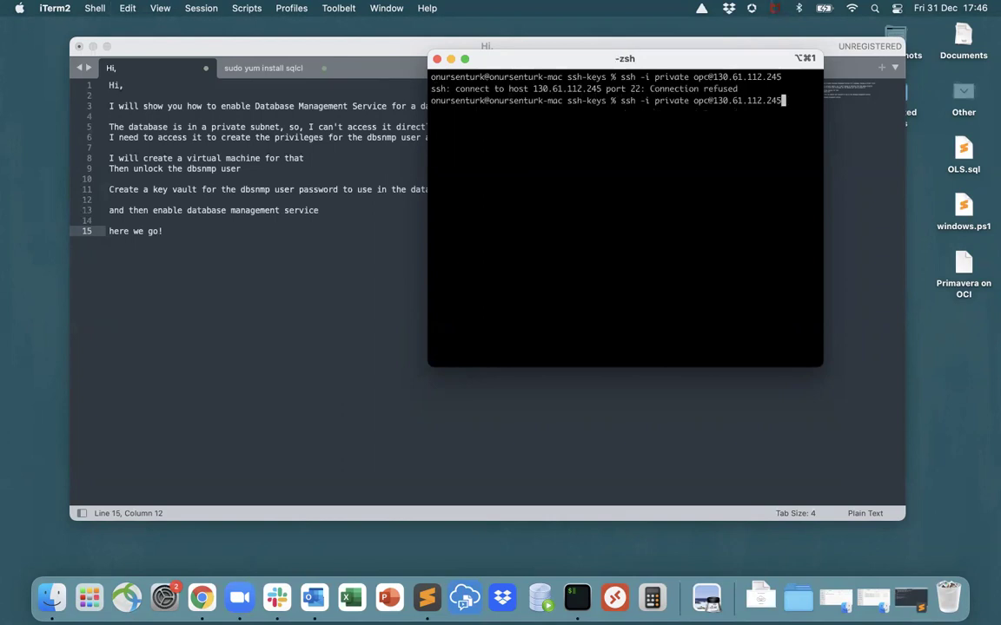
pyautogui.press('Return')
pyautogui.write('yes')
pyautogui.press('Return')
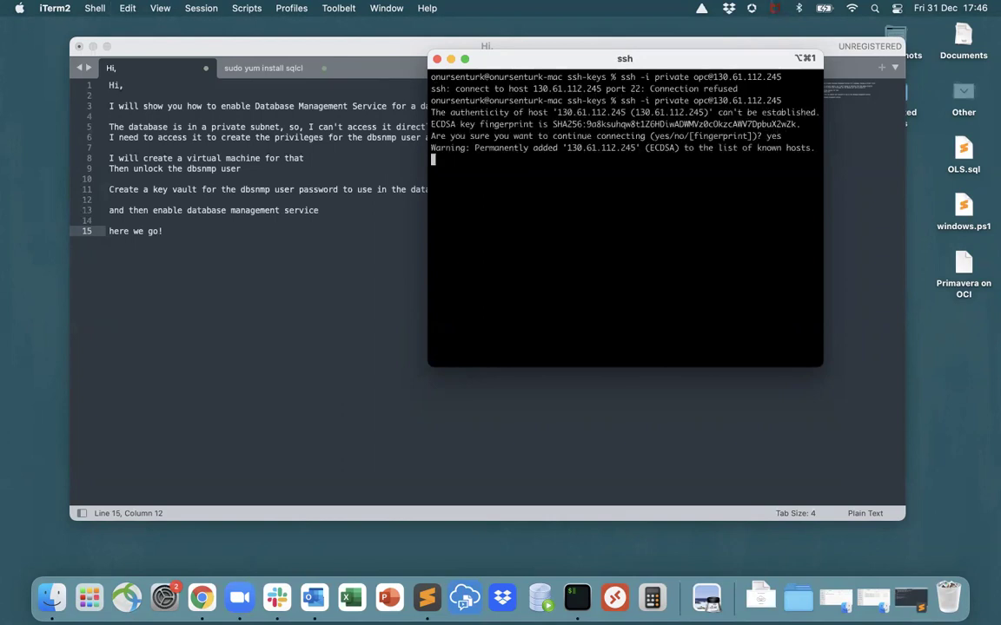
pyautogui.hotkey('ctrl', 'l')
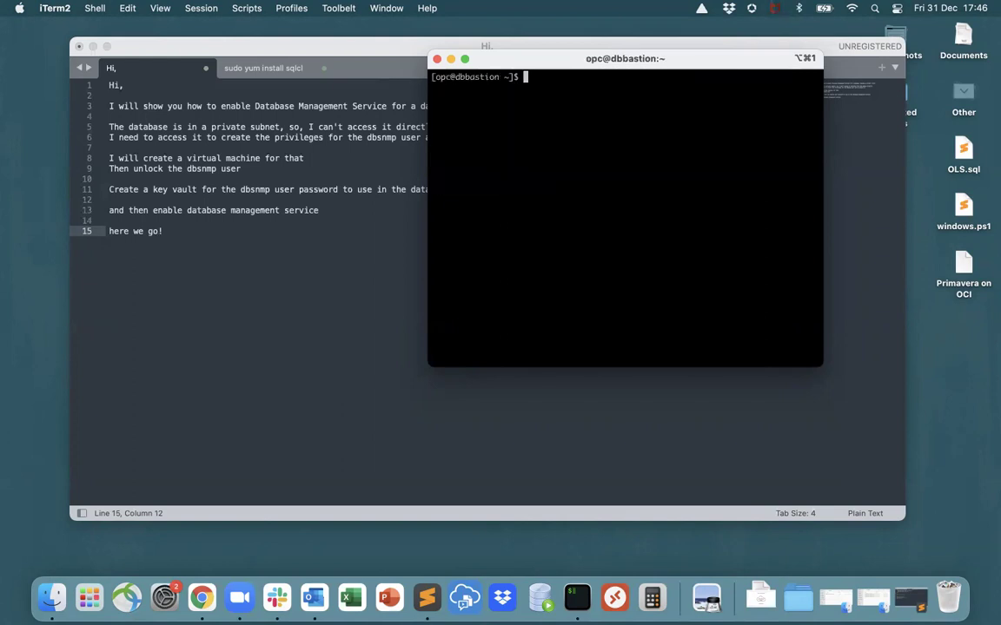
# - Run 'sudo yum install sqlcl' copied from the notes on the bastion, confirming with y
pyautogui.click(378, 268)
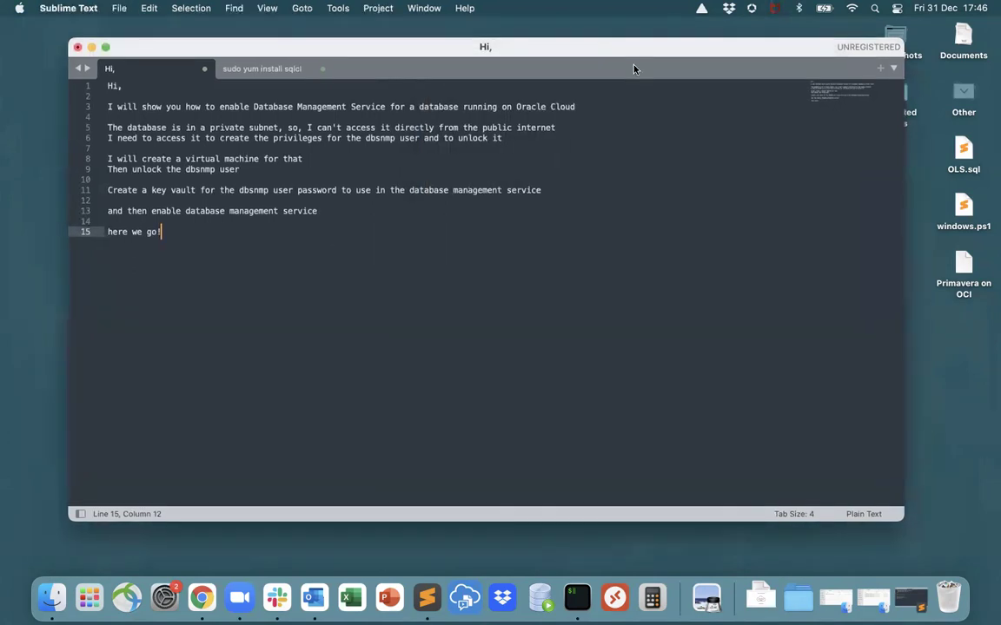
pyautogui.moveTo(381, 68); pyautogui.dragTo(321, 116)
pyautogui.click(200, 115)
pyautogui.tripleClick(104, 133)
pyautogui.press('super+c')
pyautogui.click(630, 74)
pyautogui.press('super+v')
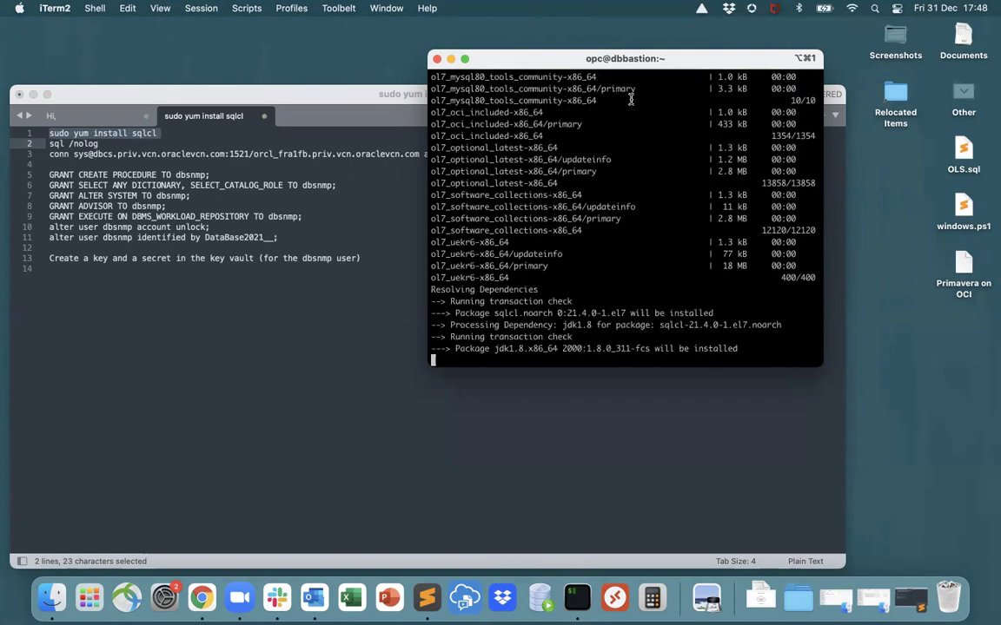
pyautogui.write('y')
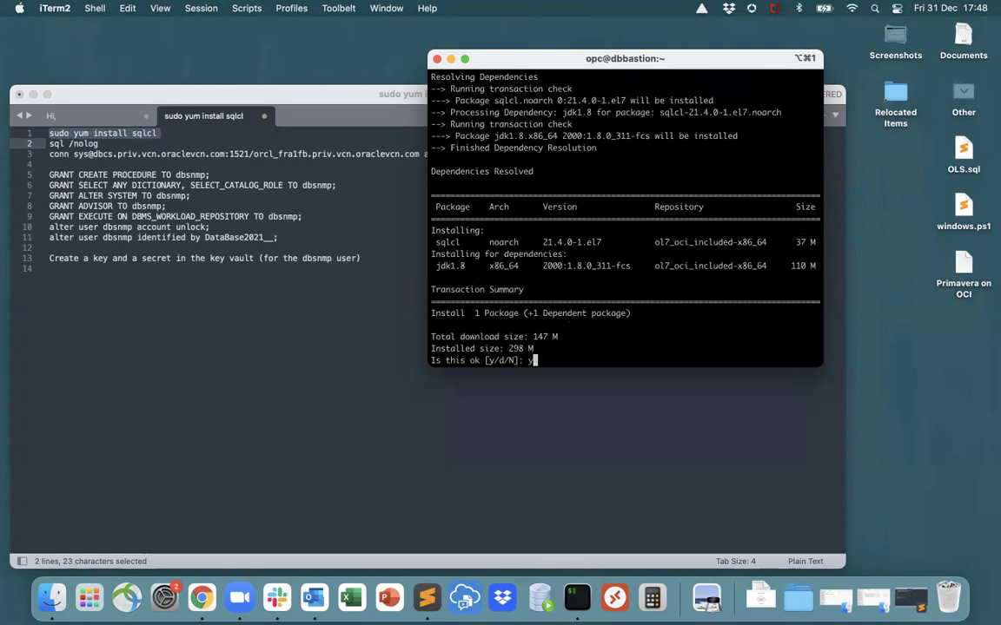
pyautogui.press('Return')
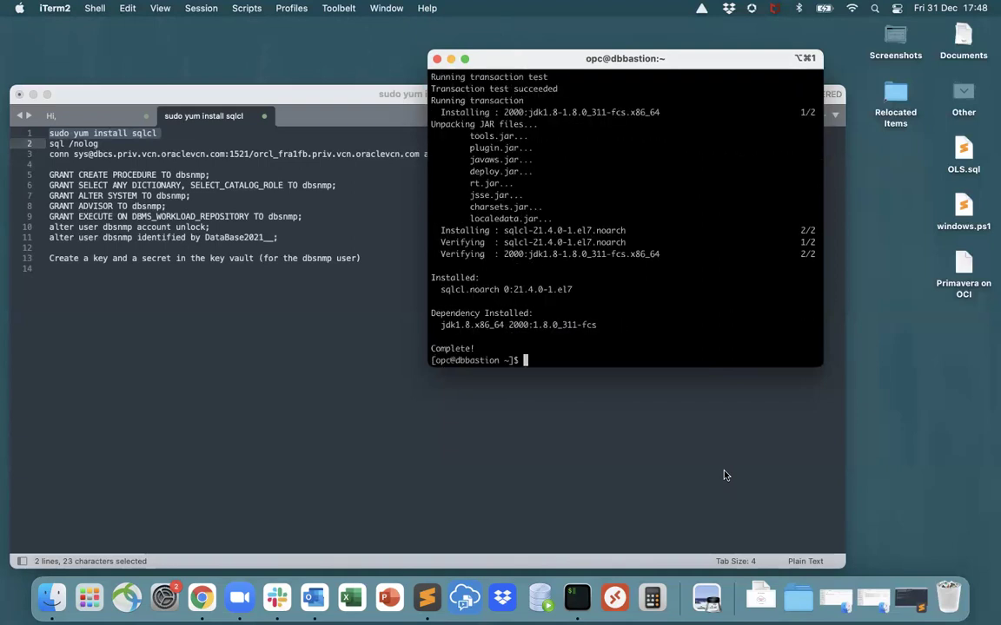
# - Clear the screen and start SQLcl with 'sql /nolog'
pyautogui.hotkey('ctrl', 'l')
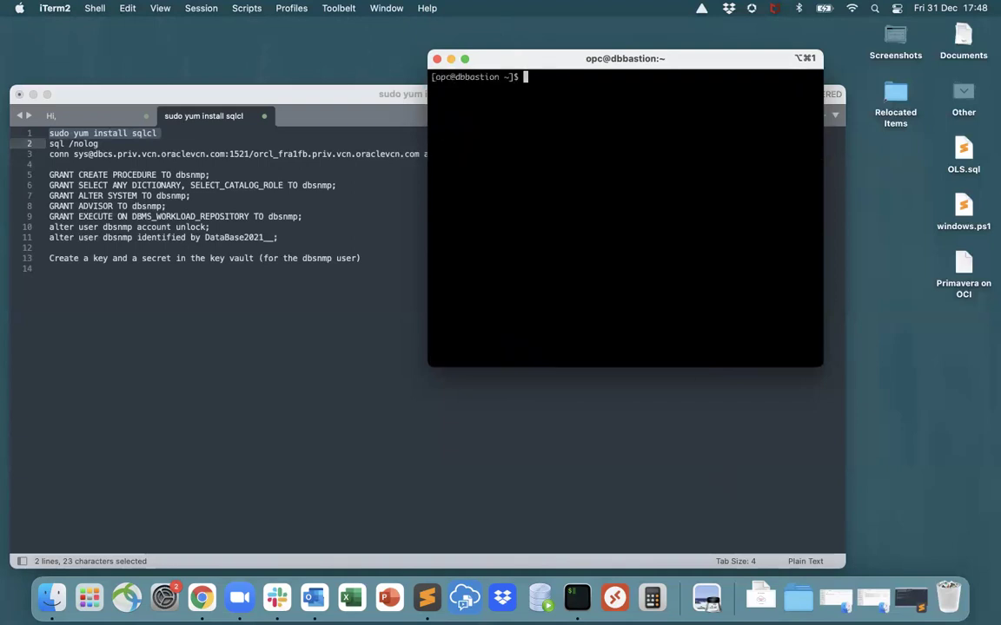
pyautogui.write('sql /nolog')
pyautogui.press('Return')
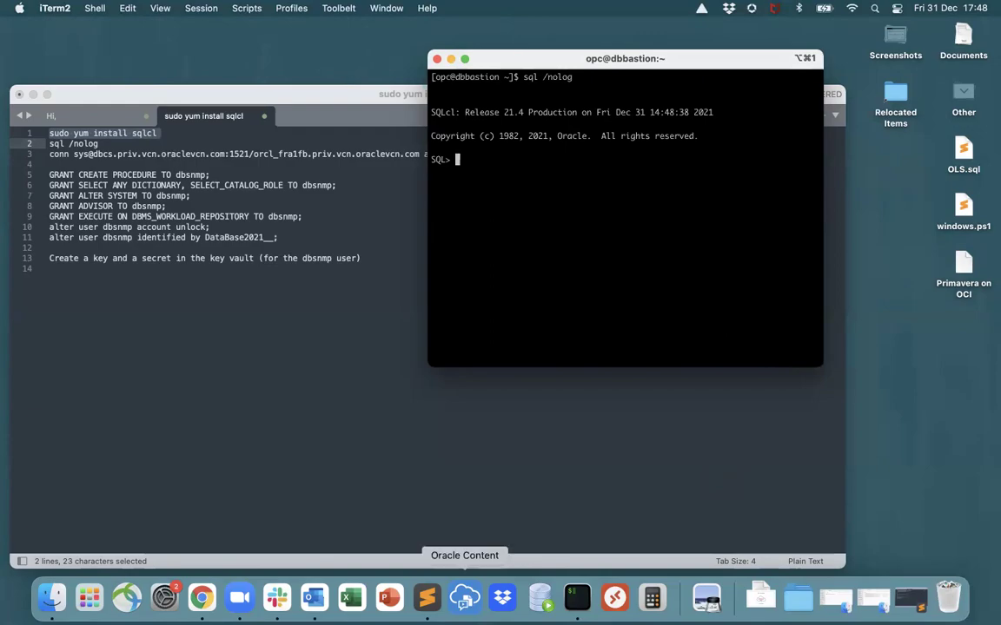
# - Copy the Easy Connect string from orcl's DB Connection in the UnmanagedDatabase DB system
pyautogui.click(201, 598)
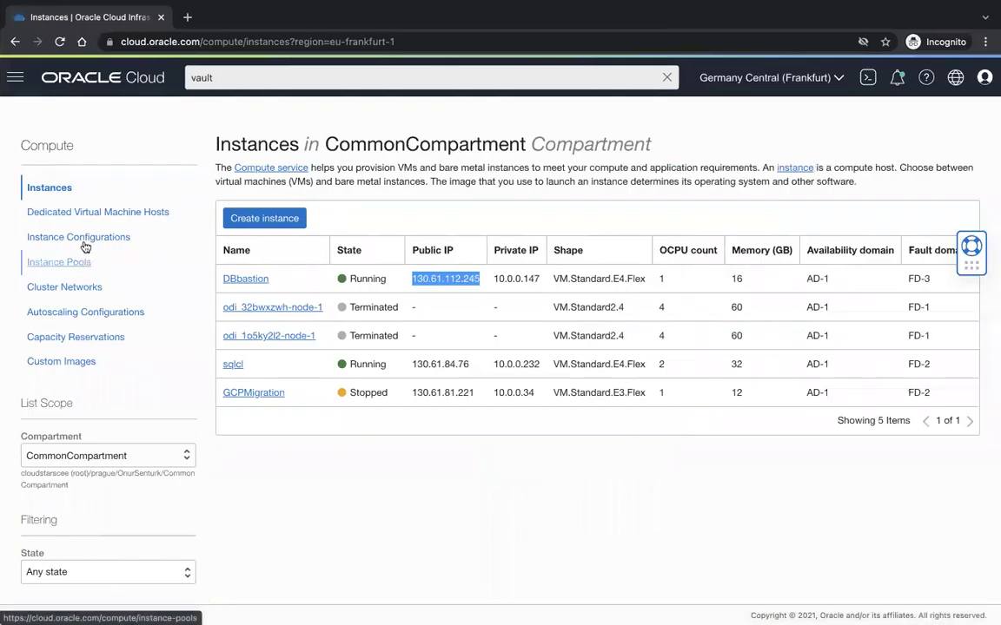
pyautogui.click(15, 78)
pyautogui.moveTo(54, 261)
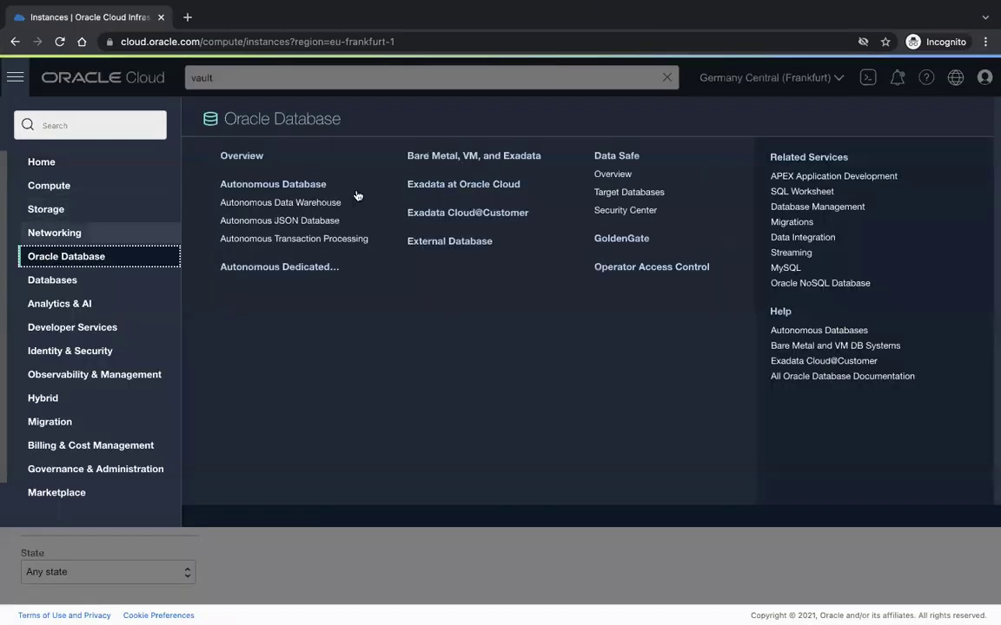
pyautogui.click(431, 161)
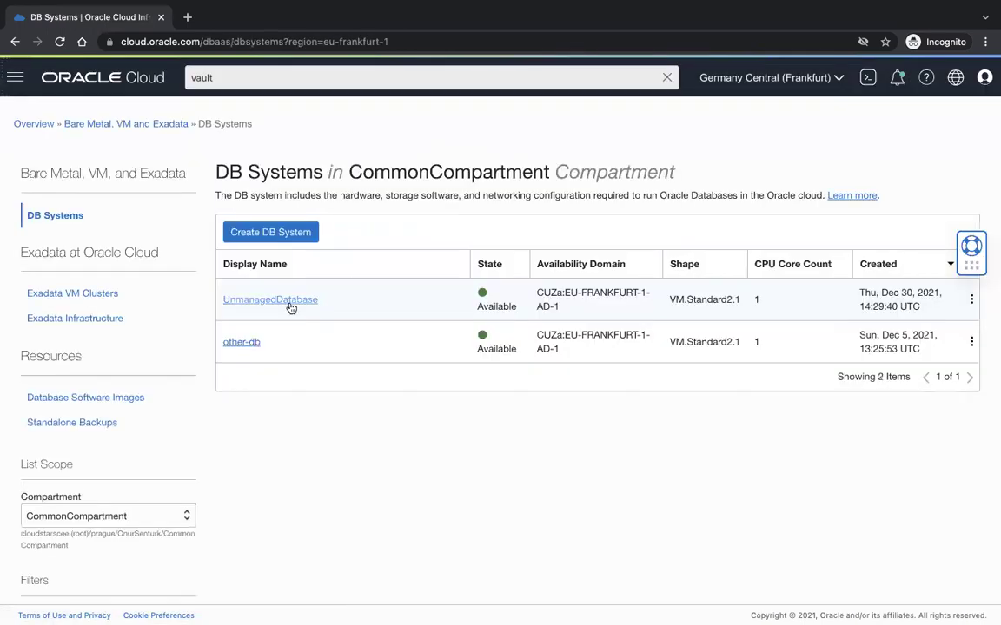
pyautogui.click(288, 301)
pyautogui.scroll(-5, 283, 341)
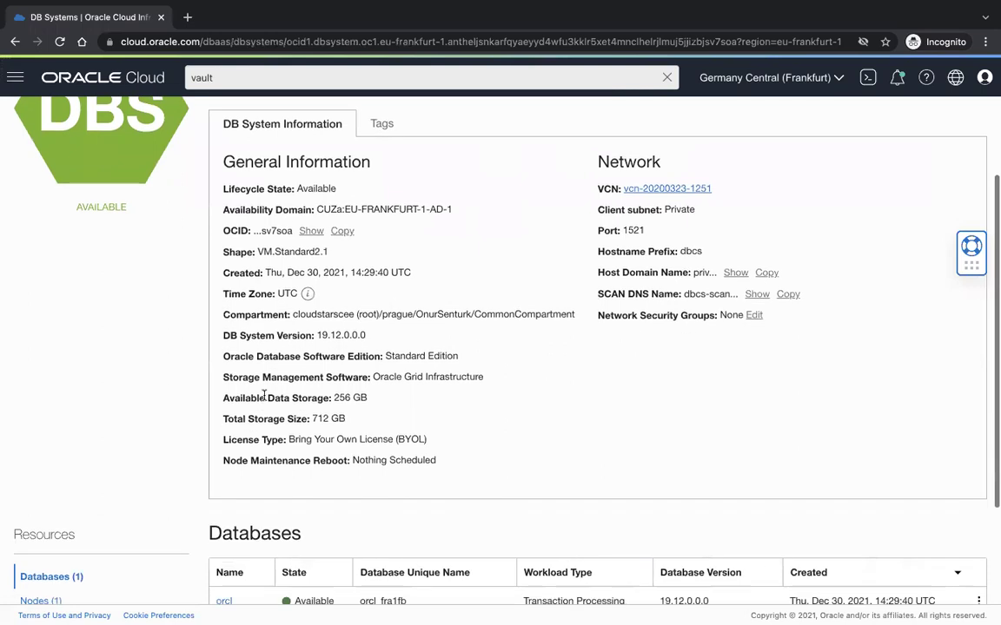
pyautogui.click(220, 492)
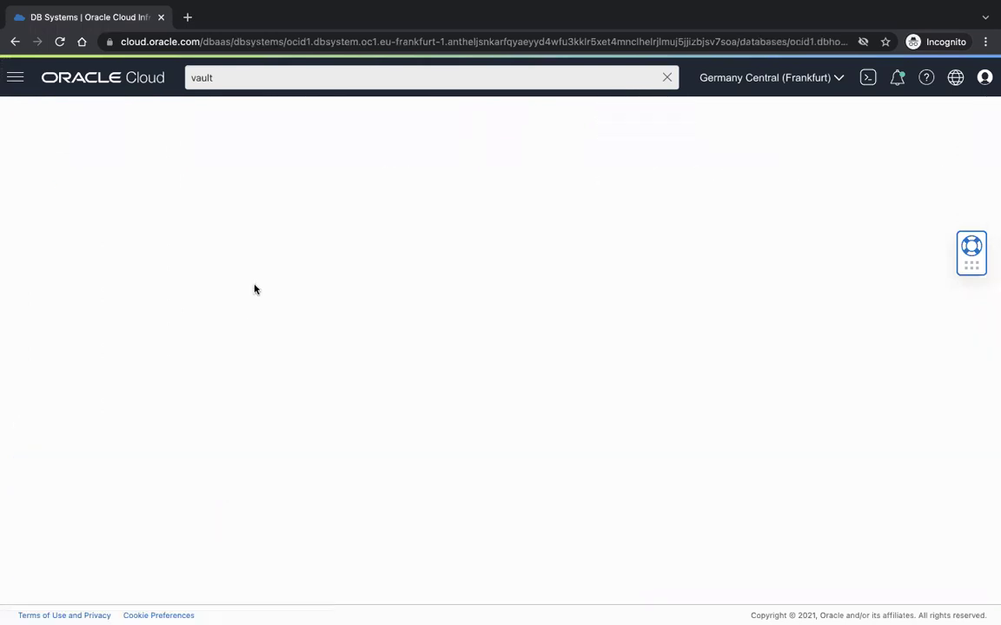
pyautogui.click(250, 194)
pyautogui.click(696, 328)
# - Replace the host in the notes' conn command with the Easy Connect string and copy the line
pyautogui.press('super+Tab')
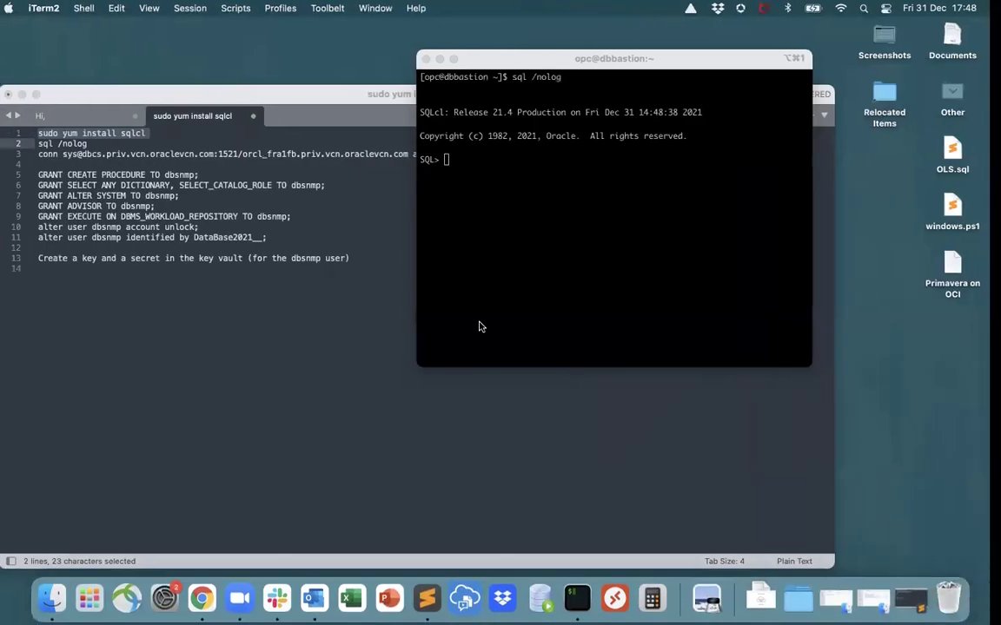
pyautogui.click(351, 322)
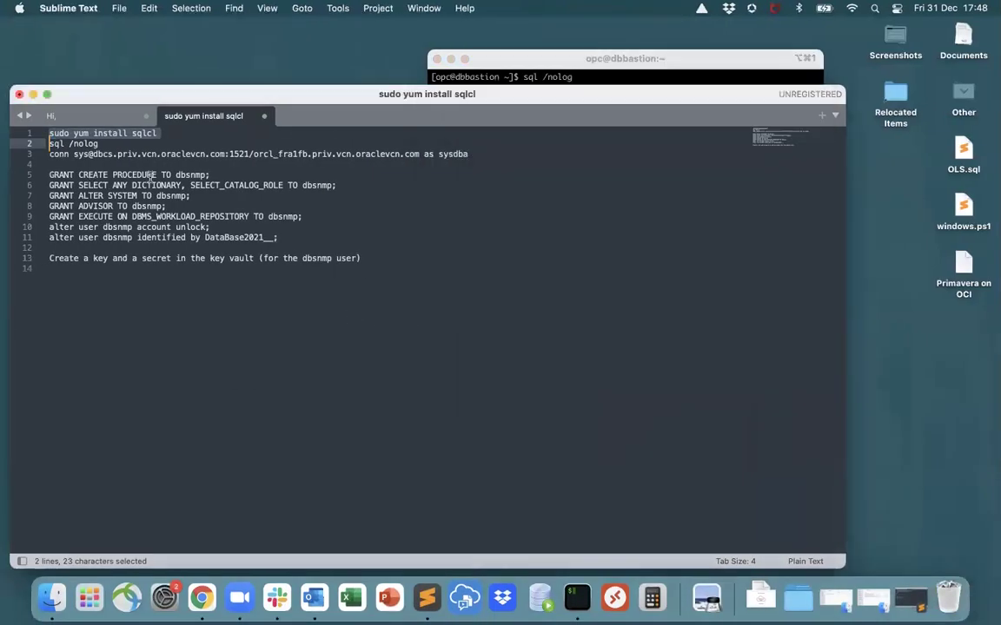
pyautogui.doubleClick(90, 154)
pyautogui.keyDown('shift'); pyautogui.click(178, 163); pyautogui.keyUp('shift')
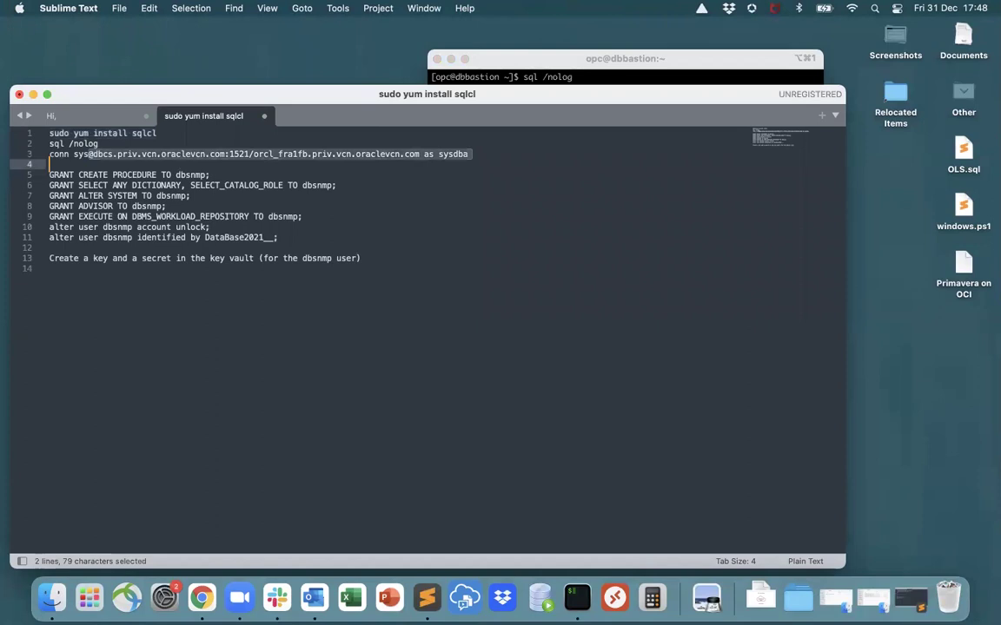
pyautogui.press('Left')
pyautogui.moveTo(93, 154); pyautogui.dragTo(419, 154)
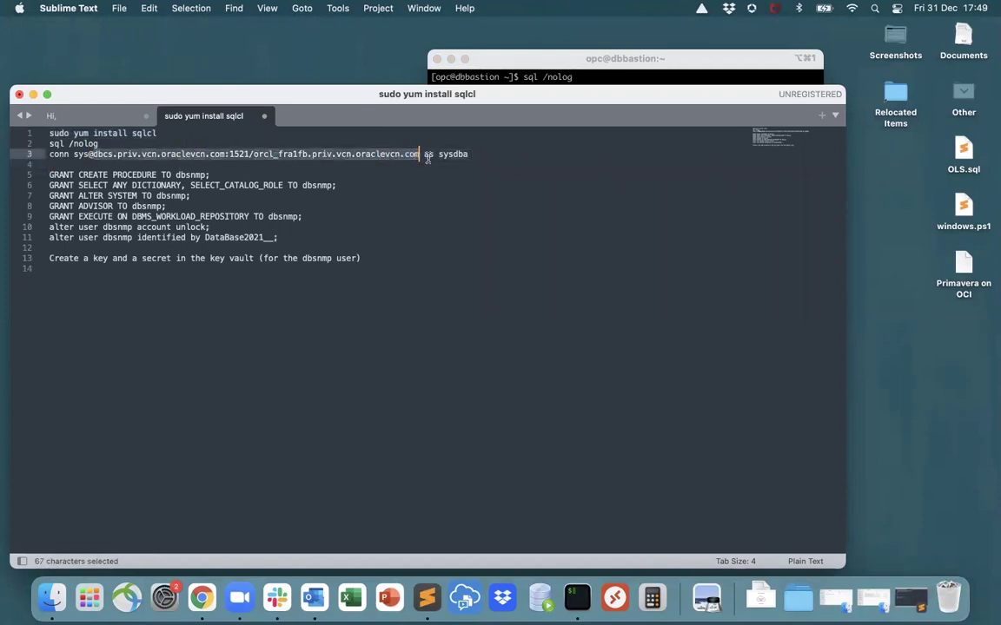
pyautogui.press('super+x')
pyautogui.press('super+v')
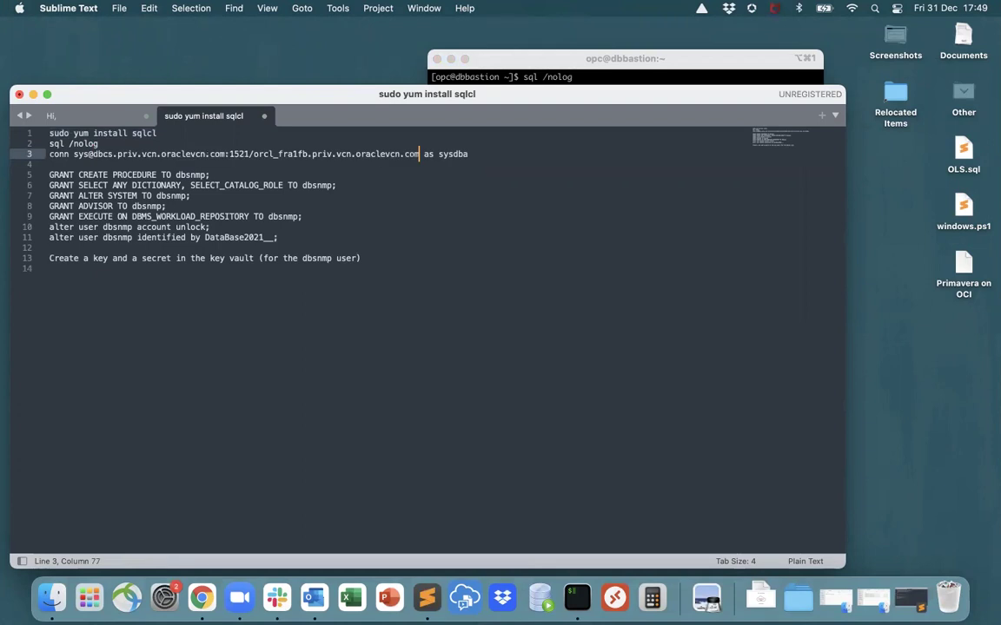
pyautogui.tripleClick(410, 154)
pyautogui.press('super+c')
# - Run the conn as sysdba command in SQLcl and enter the sys password
pyautogui.press('super+Tab')
pyautogui.press('super+Tab')
pyautogui.press('super+Tab')
pyautogui.press('super+Tab')
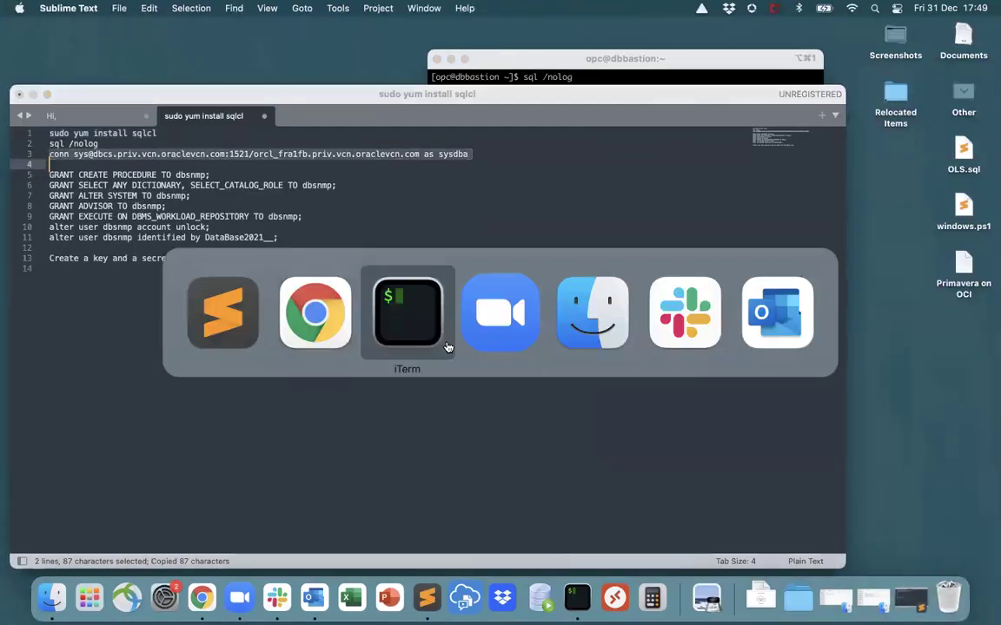
pyautogui.press('super+v')
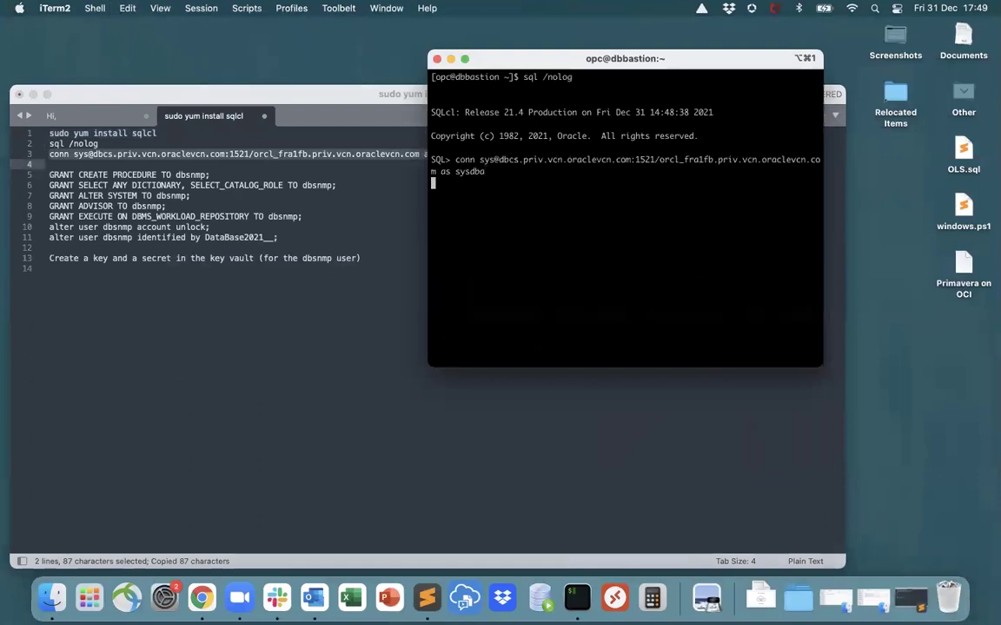
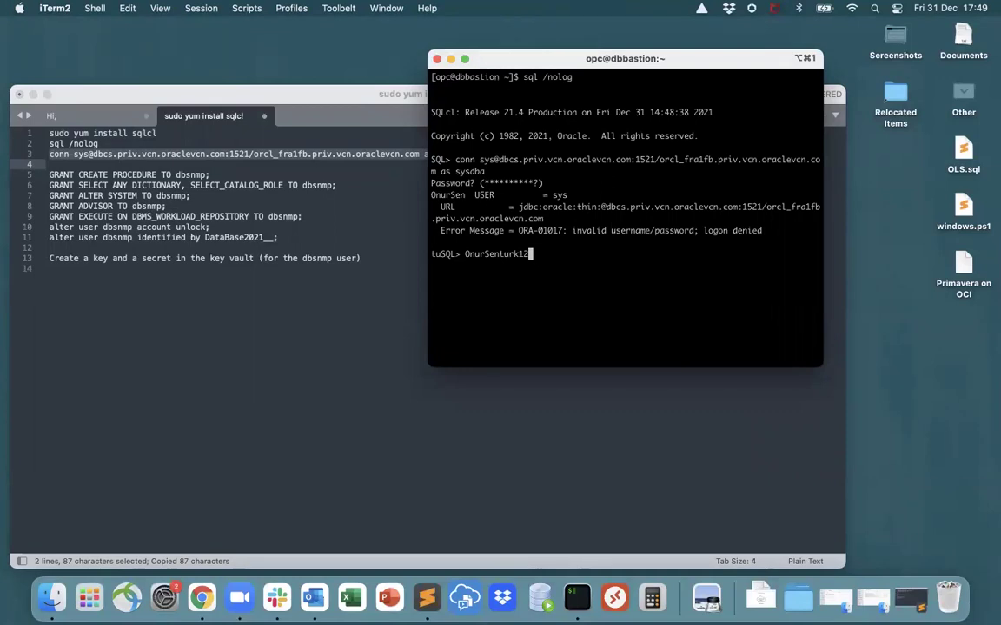
pyautogui.press('super+v')
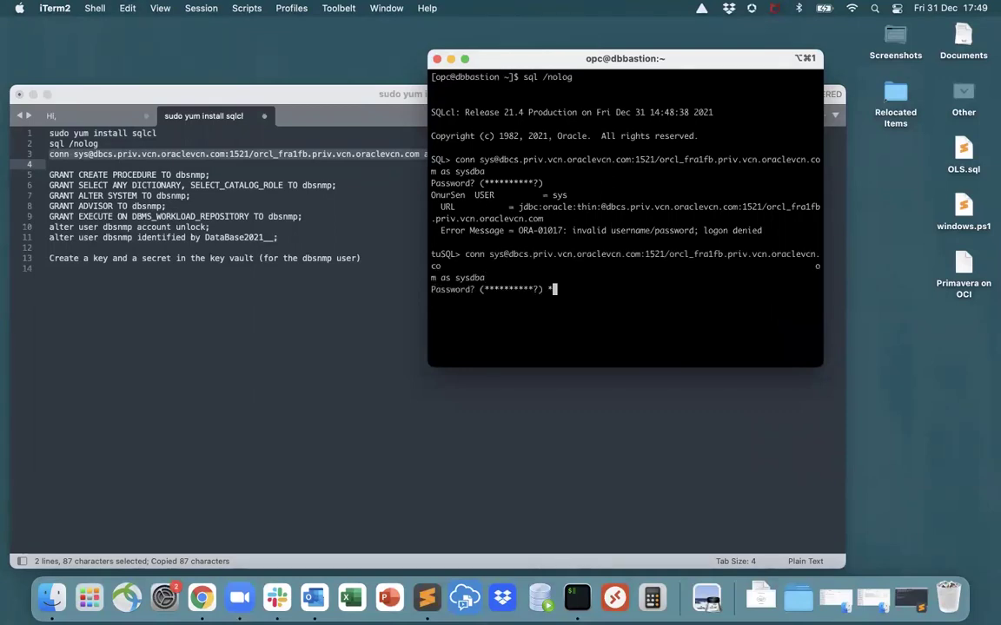
pyautogui.press('Return')
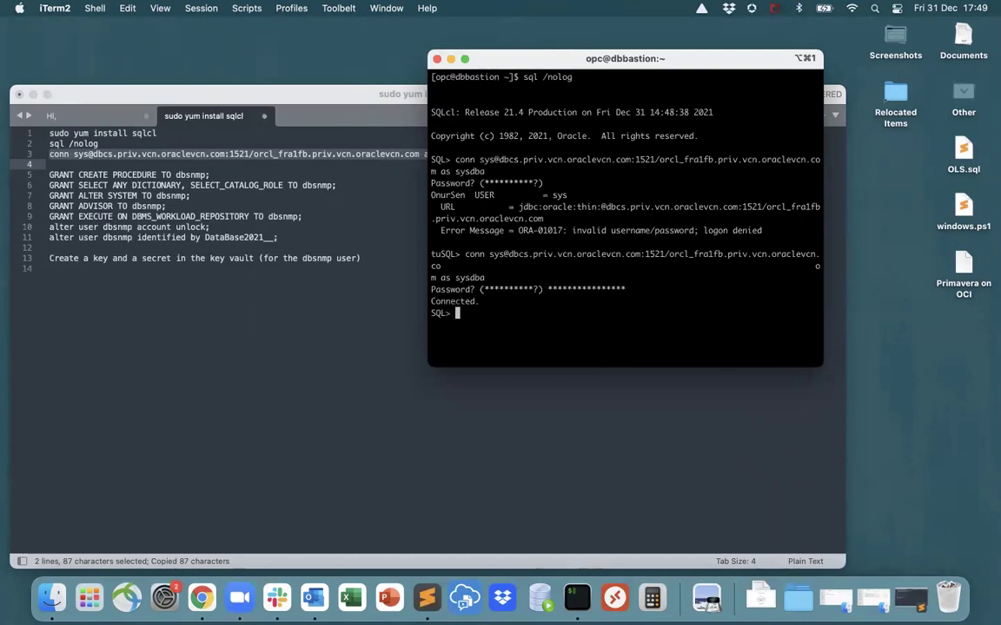
# - Run the dbsnmp grant and alter user statements from the notes in SQLcl
pyautogui.click(314, 230)
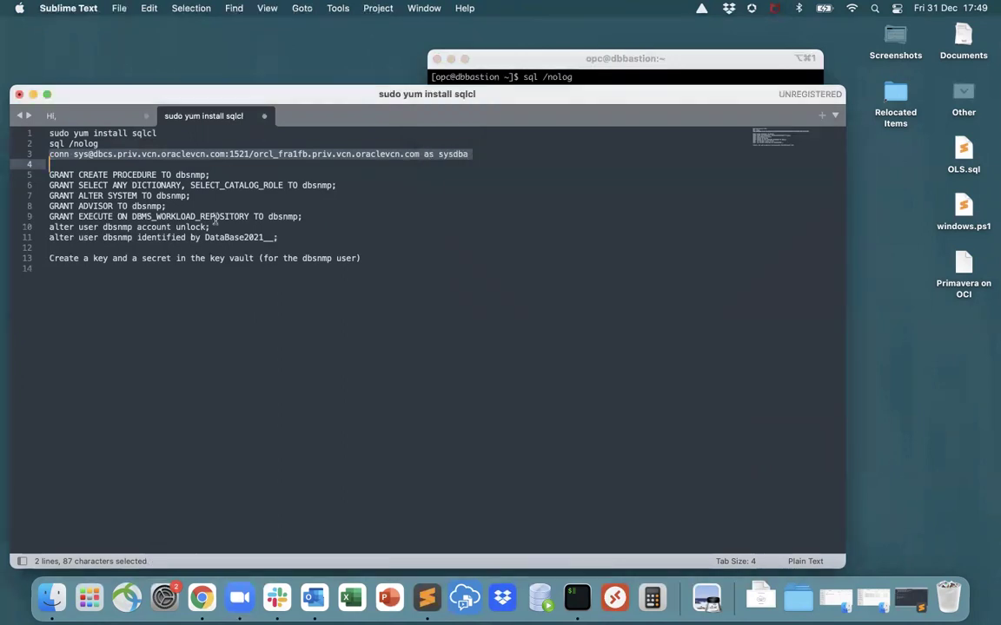
pyautogui.click(166, 195)
pyautogui.moveTo(286, 241); pyautogui.dragTo(49, 176)
pyautogui.press('cmd+c')
pyautogui.press('super+Tab')
pyautogui.press('super+v')
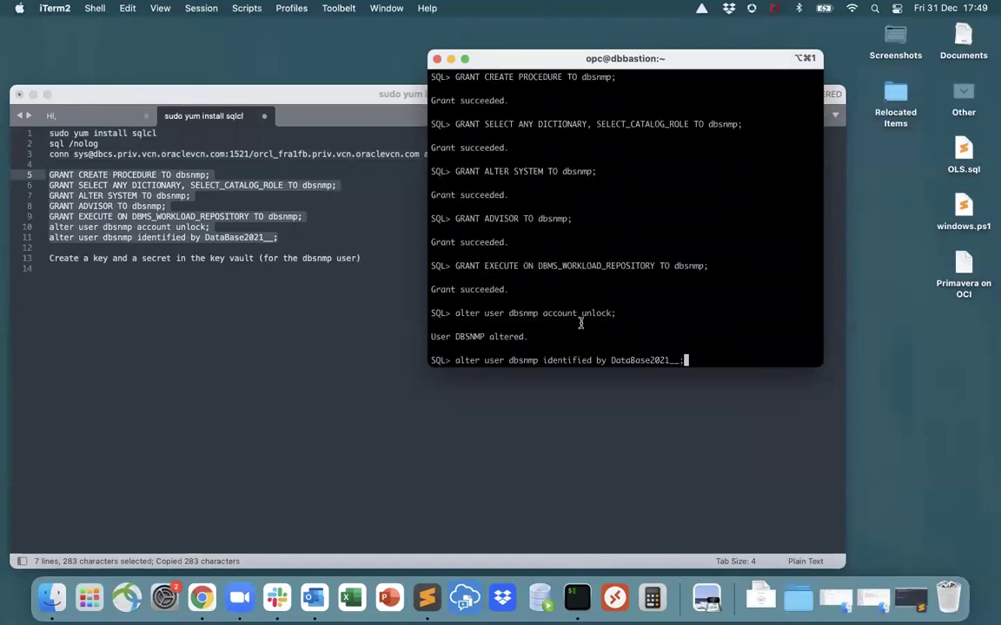
pyautogui.press('Return')
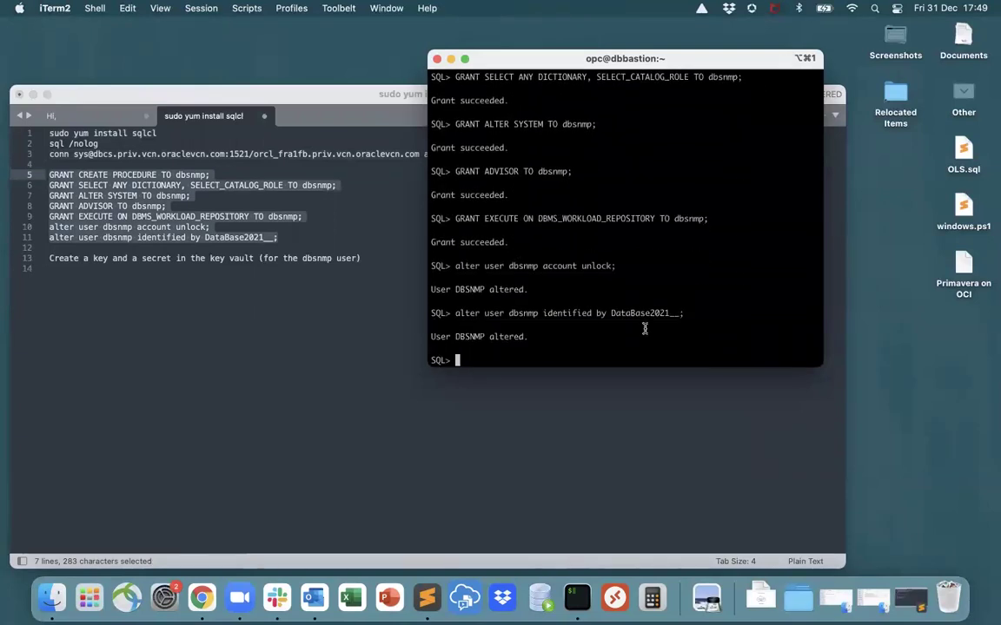
# - Exit SQLcl and bring the Sublime Text notes forward
pyautogui.write('don!')
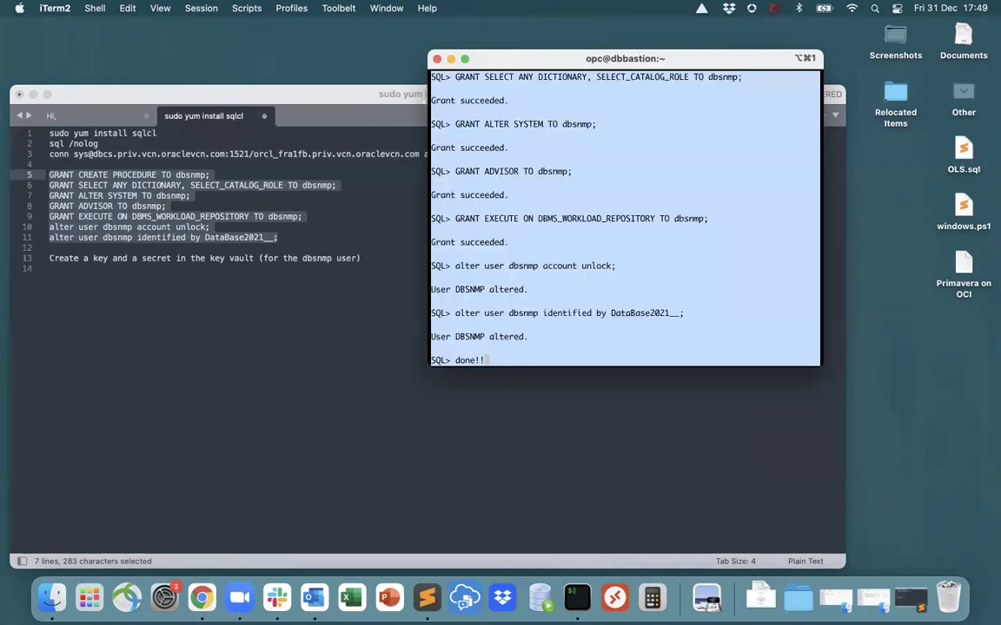
pyautogui.press('BackSpace')
pyautogui.press('BackSpace')
pyautogui.press('BackSpace')
pyautogui.press('BackSpace')
pyautogui.write('exit')
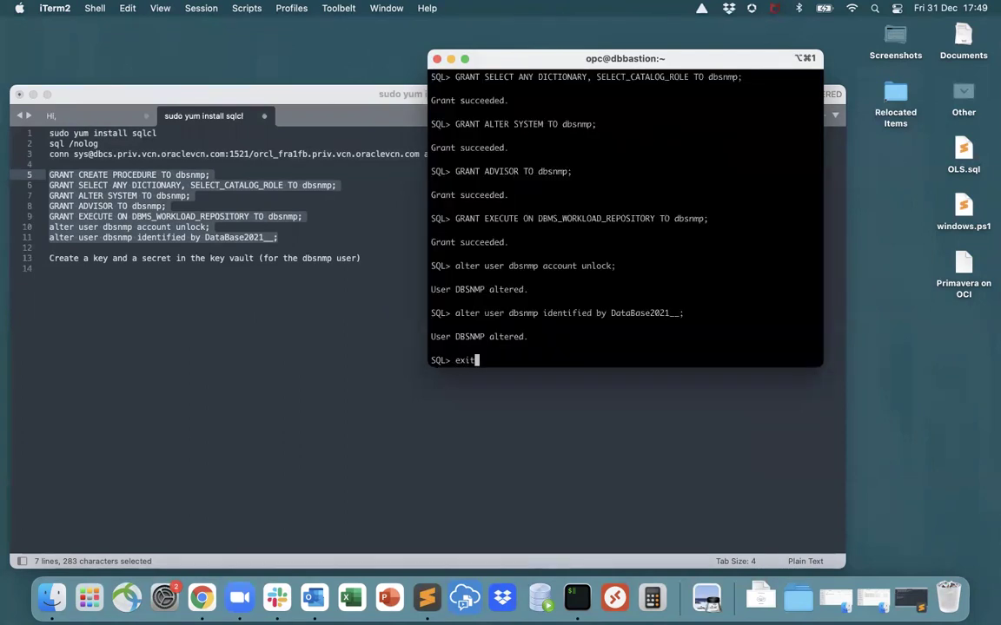
pyautogui.press('Return')
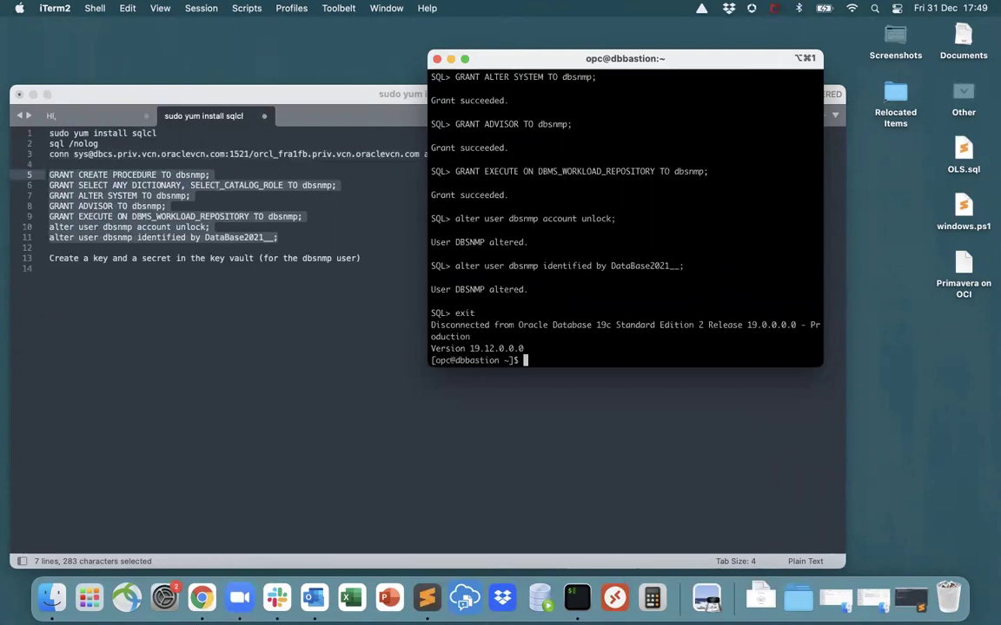
pyautogui.click(320, 326)
pyautogui.click(252, 288)
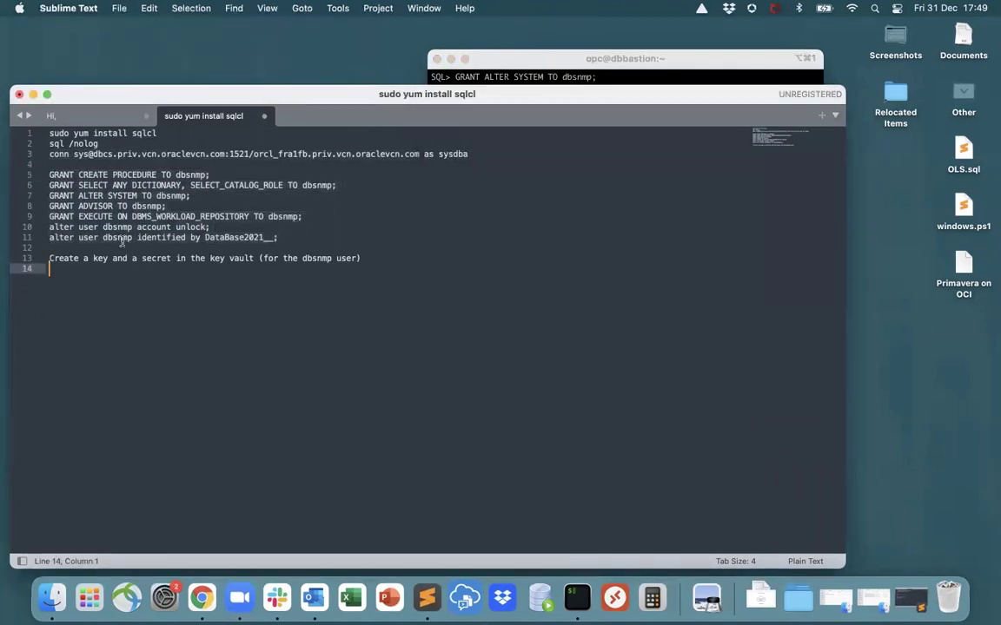
# - Reach the Vault service by searching 'vault' in the console navigation menu
pyautogui.click(108, 258)
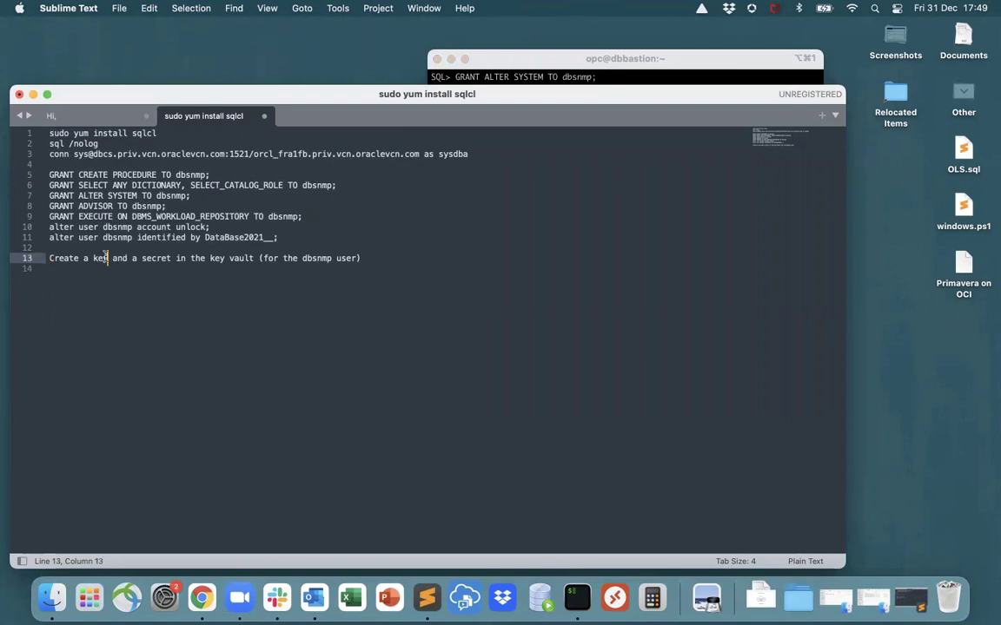
pyautogui.tripleClick(108, 258)
pyautogui.click(143, 364)
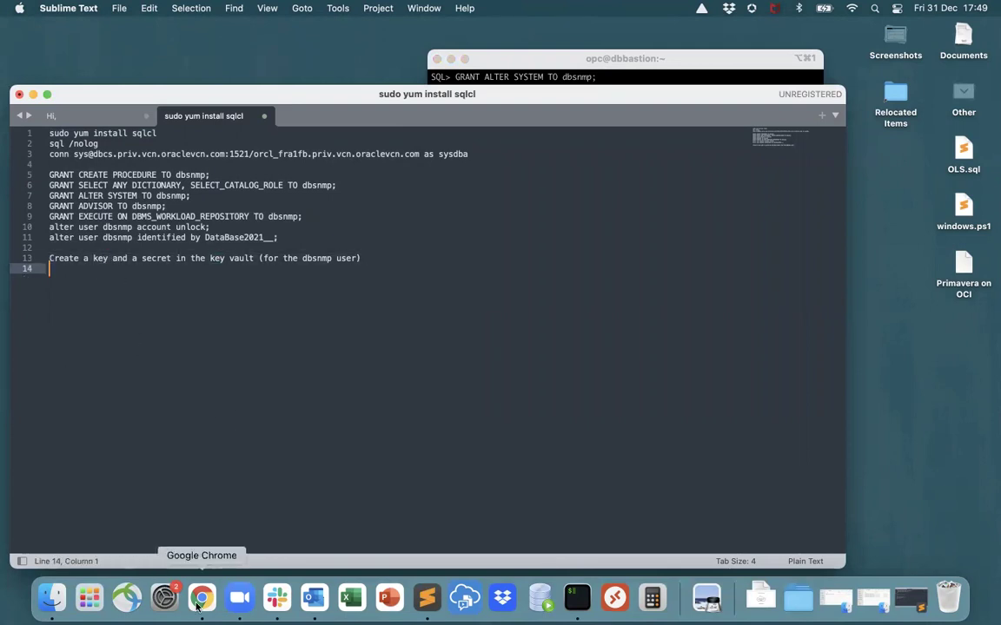
pyautogui.click(199, 598)
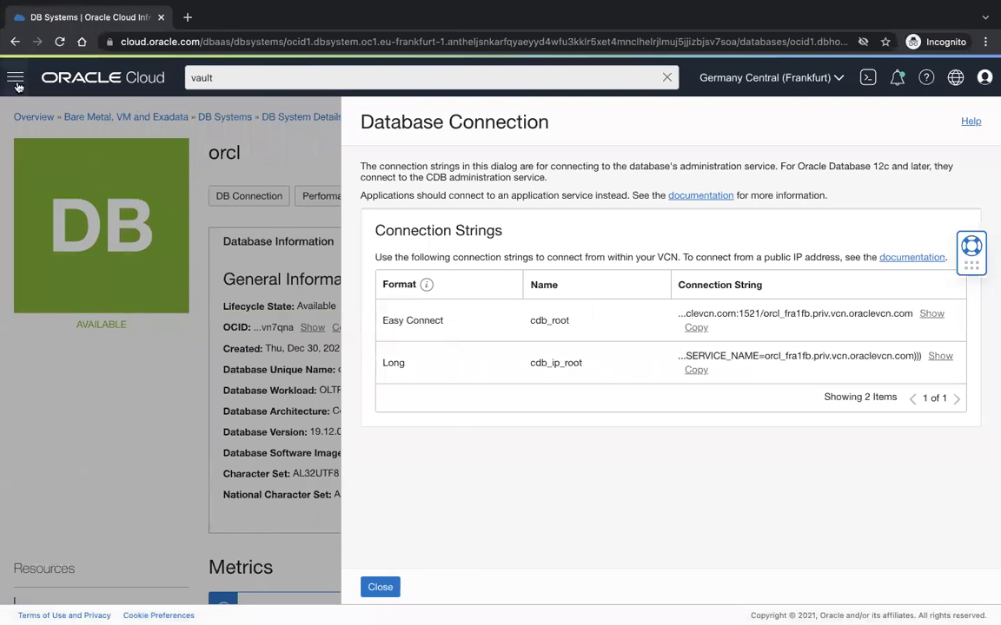
pyautogui.click(16, 77)
pyautogui.write('key')
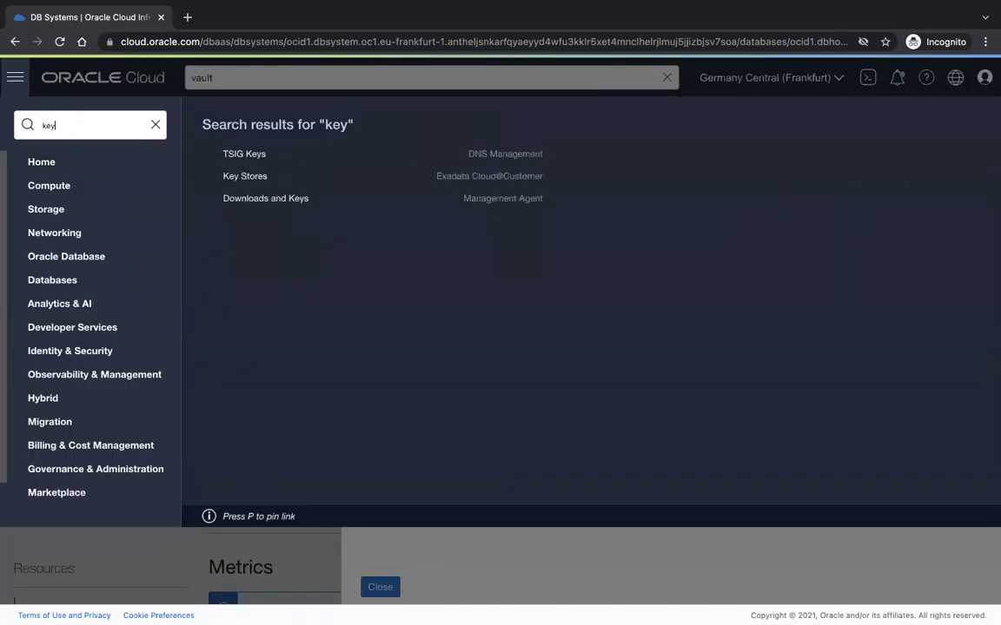
pyautogui.press('BackSpace')
pyautogui.press('BackSpace')
pyautogui.press('BackSpace')
pyautogui.write('vault')
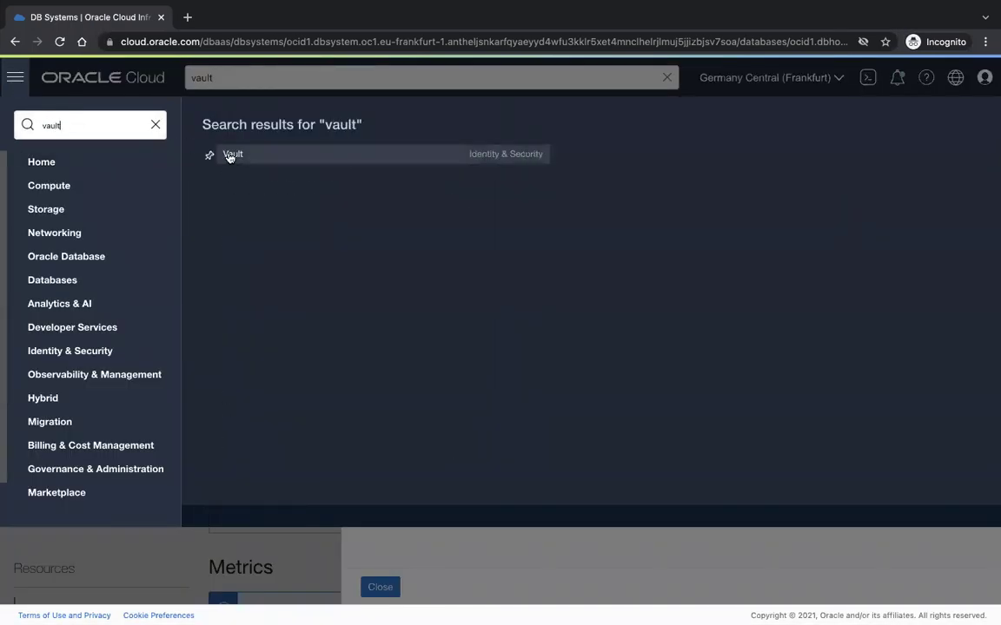
pyautogui.click(230, 154)
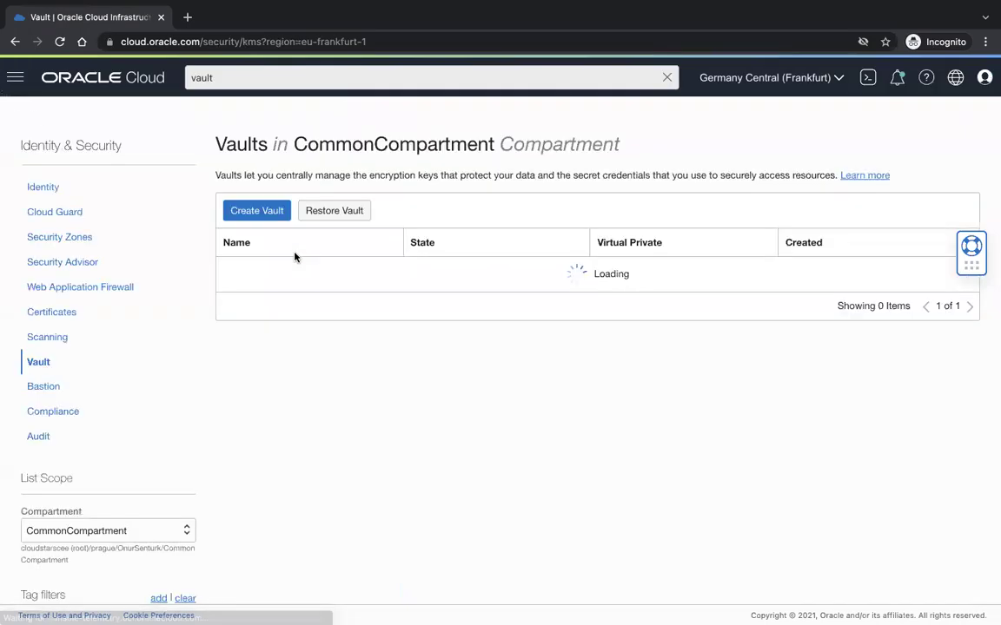
# - Open vault V1's Secrets list and start a new secret
pyautogui.click(230, 274)
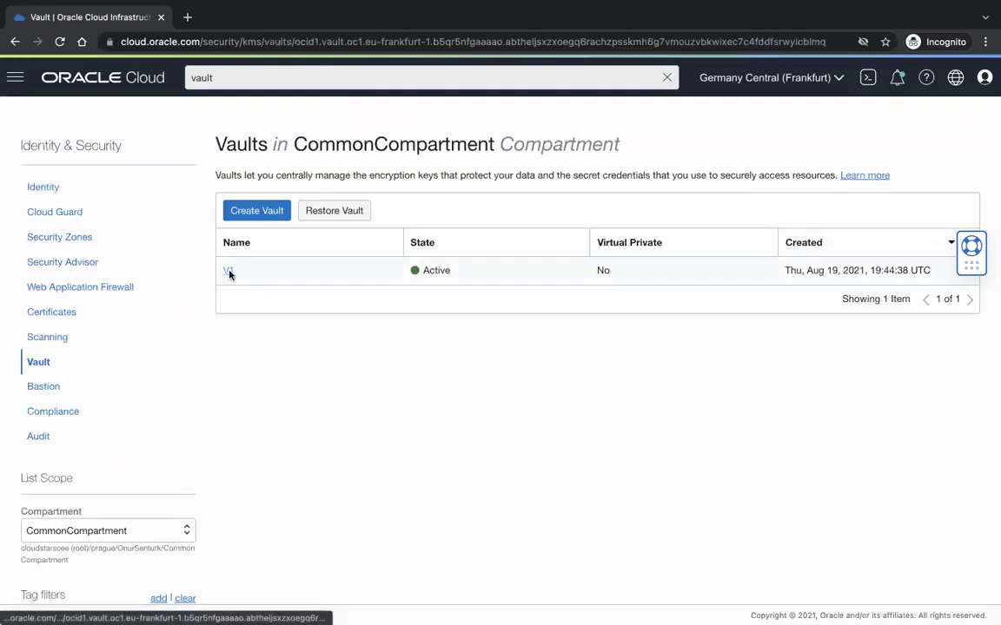
pyautogui.scroll(-2, 169, 456)
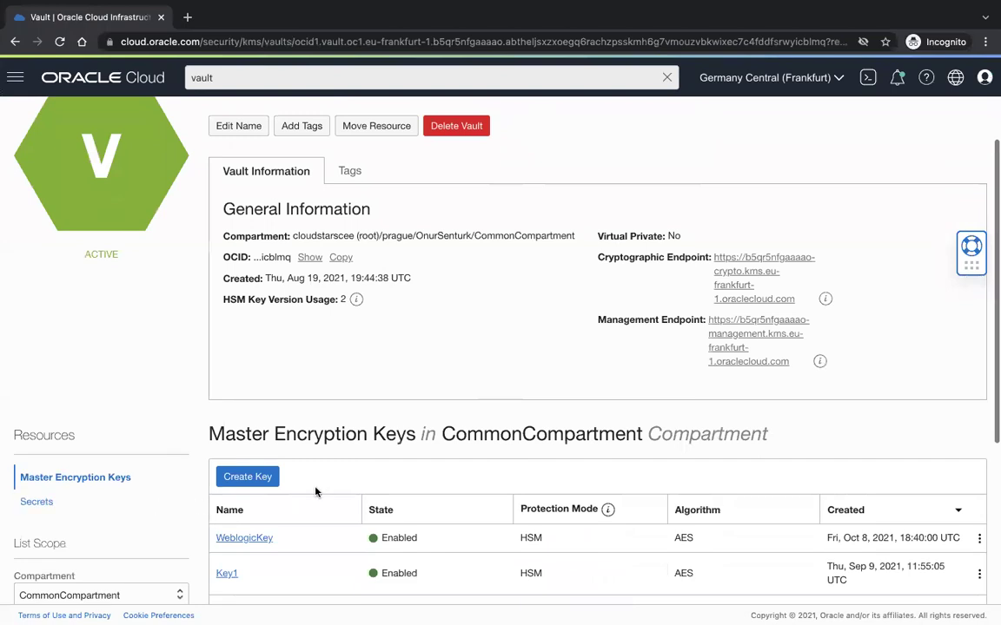
pyautogui.click(36, 503)
pyautogui.scroll(-2, 349, 503)
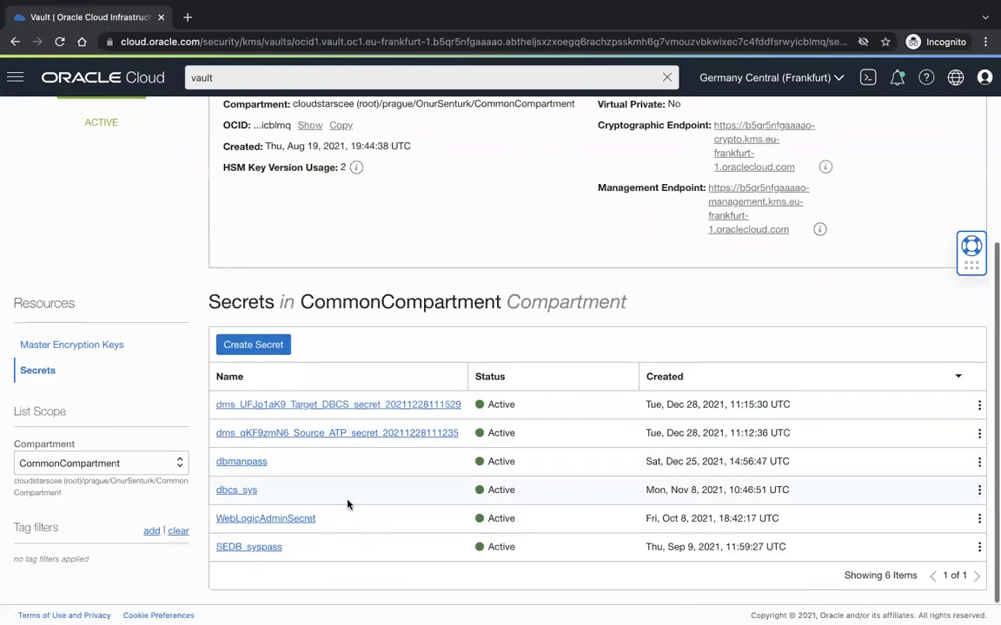
pyautogui.click(260, 345)
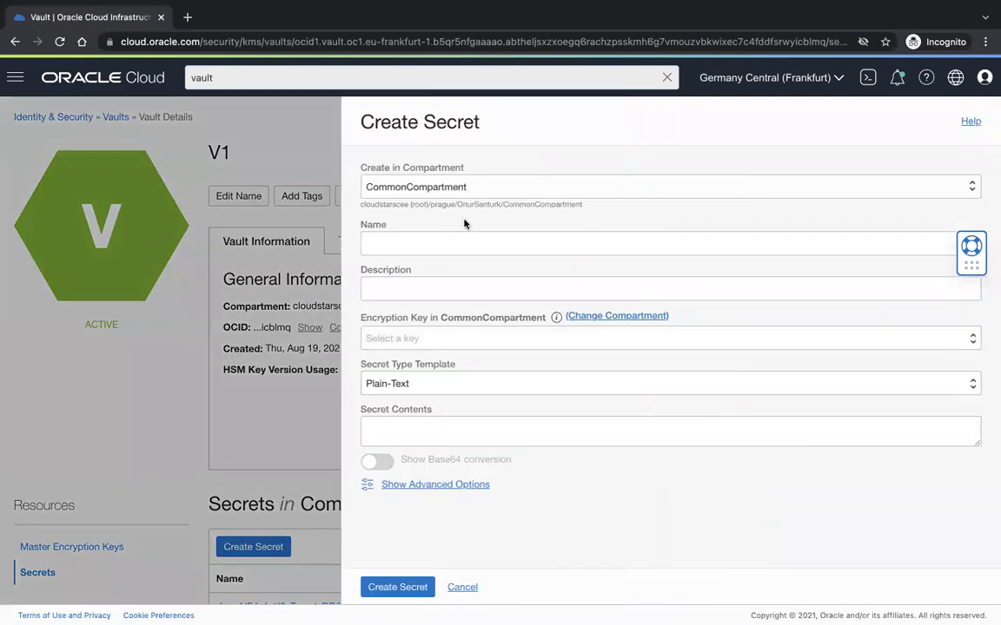
# - Name the secret NewDBSNMP, describe it as 'new dbsnmp user for the unmanaged db instance', and choose Key1
pyautogui.click(463, 234)
pyautogui.write('New')
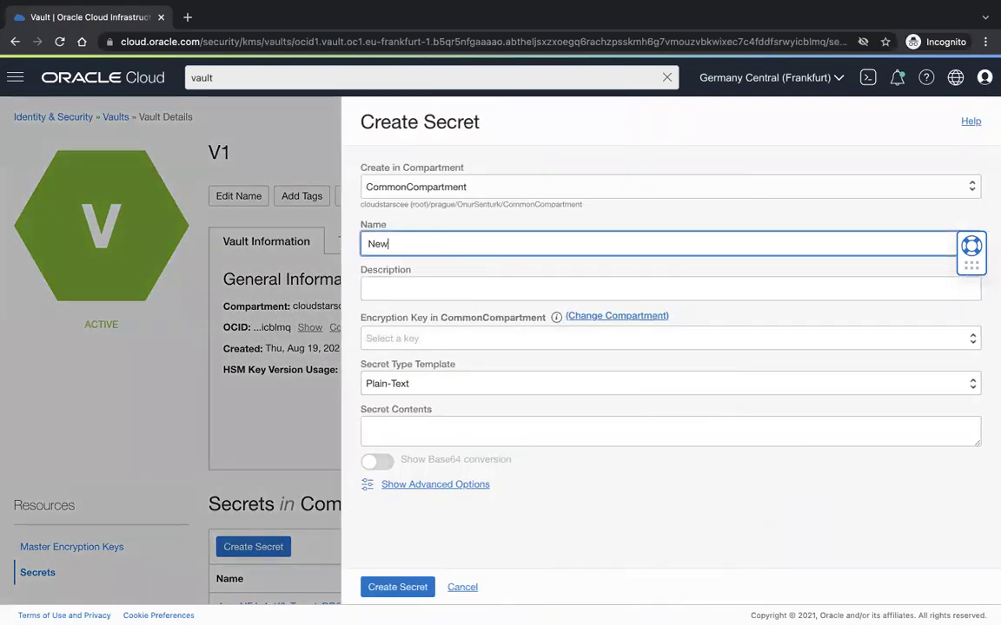
pyautogui.write('DBSNMP')
pyautogui.click(670, 288)
pyautogui.write('new dbsnmp user')
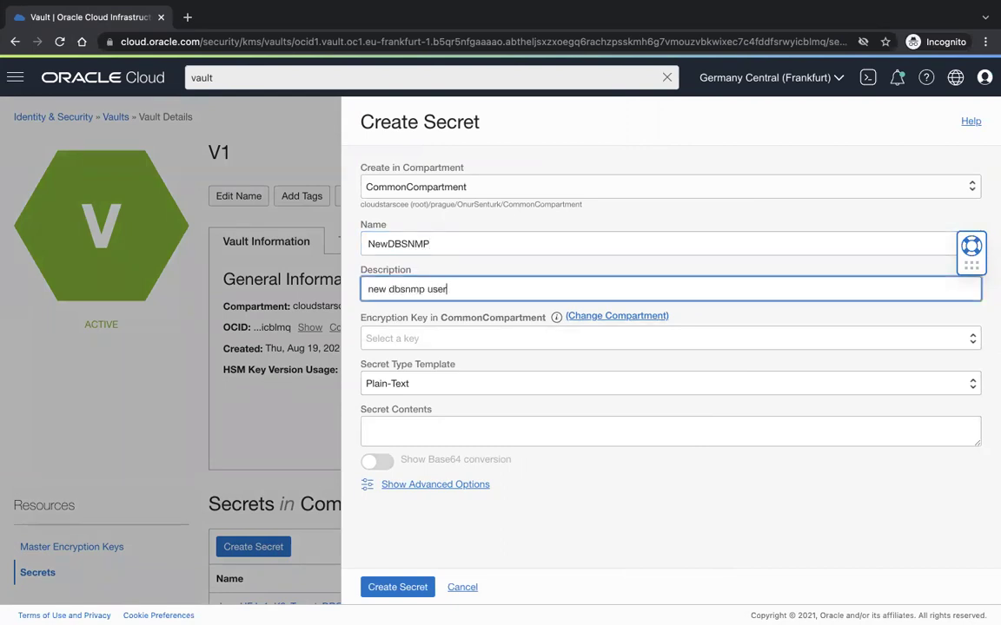
pyautogui.write(' for the unmanaged db instance')
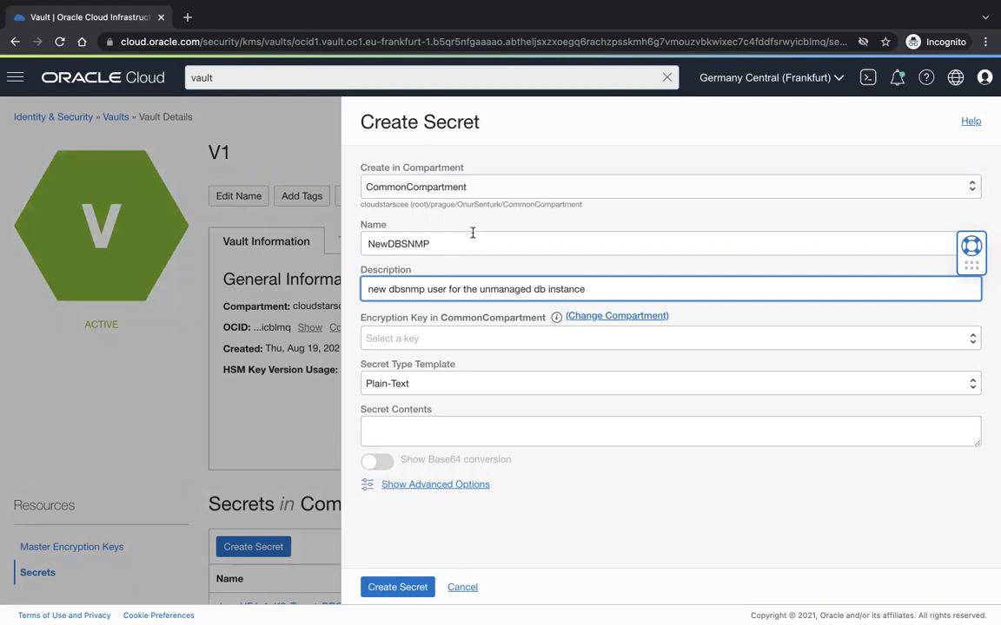
pyautogui.click(438, 346)
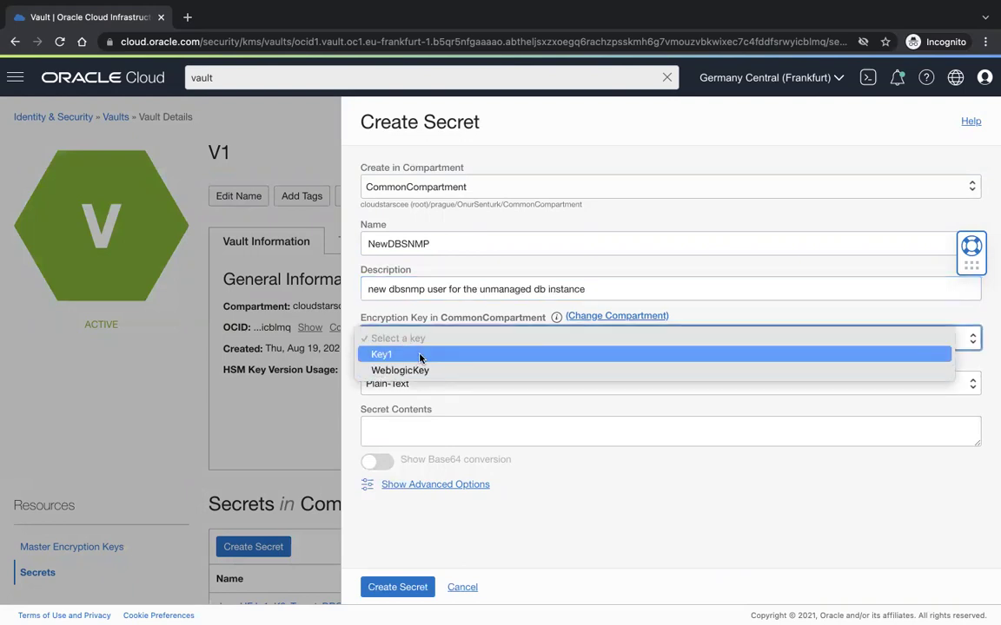
pyautogui.click(420, 356)
pyautogui.press('super+Tab')
pyautogui.press('super+Tab')
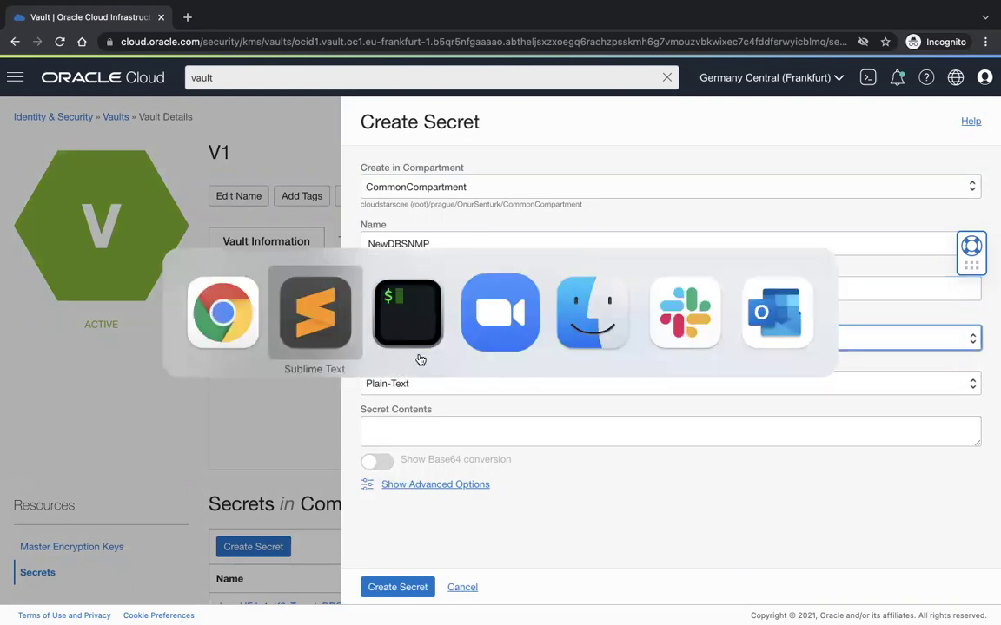
# - Add line 17 'you have to create an encryption key first!' to the Hi, notes
pyautogui.press('super+Tab')
pyautogui.press('super+Tab')
pyautogui.press('super+Tab')
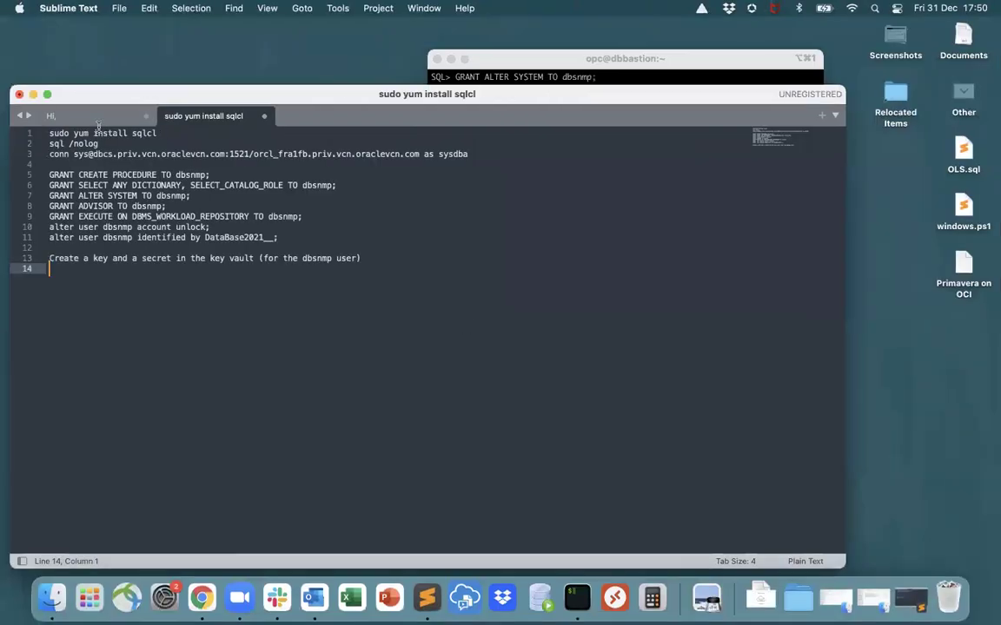
pyautogui.click(98, 124)
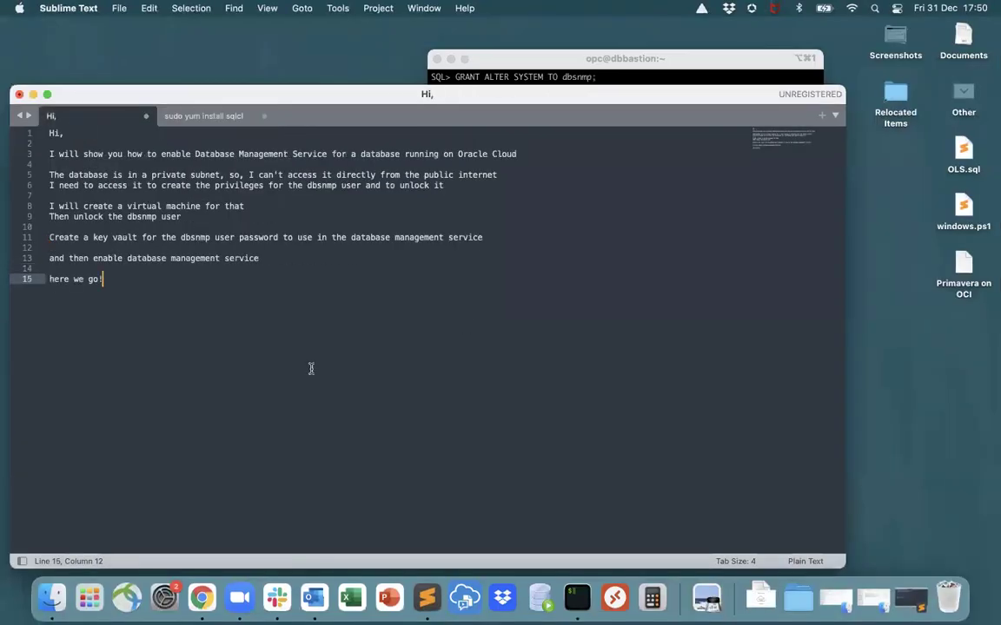
pyautogui.write('you do')
pyautogui.press('BackSpace')
pyautogui.write('have to create an encryption ke')
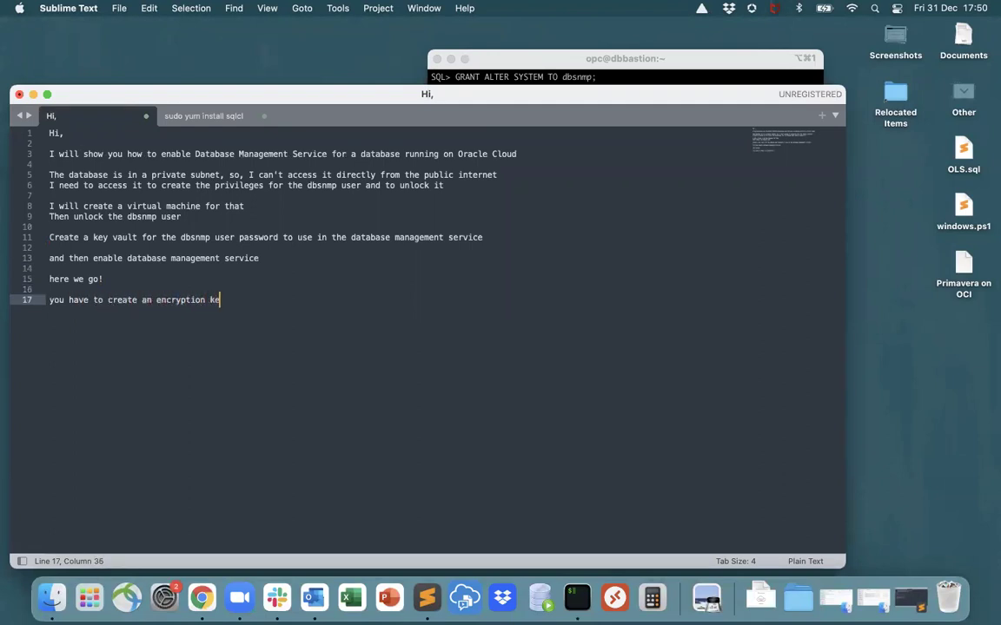
pyautogui.write('y first!')
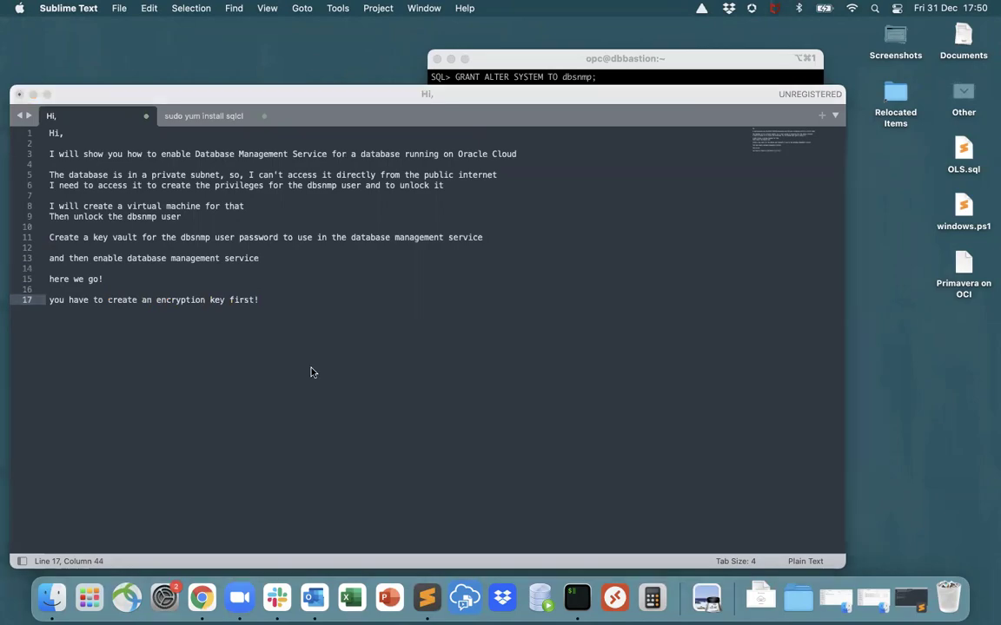
pyautogui.press('super+Tab')
# - Discard the secret and create an HSM AES 256-bit master key named EncKey in vault V1
pyautogui.press('Escape')
pyautogui.click(144, 548)
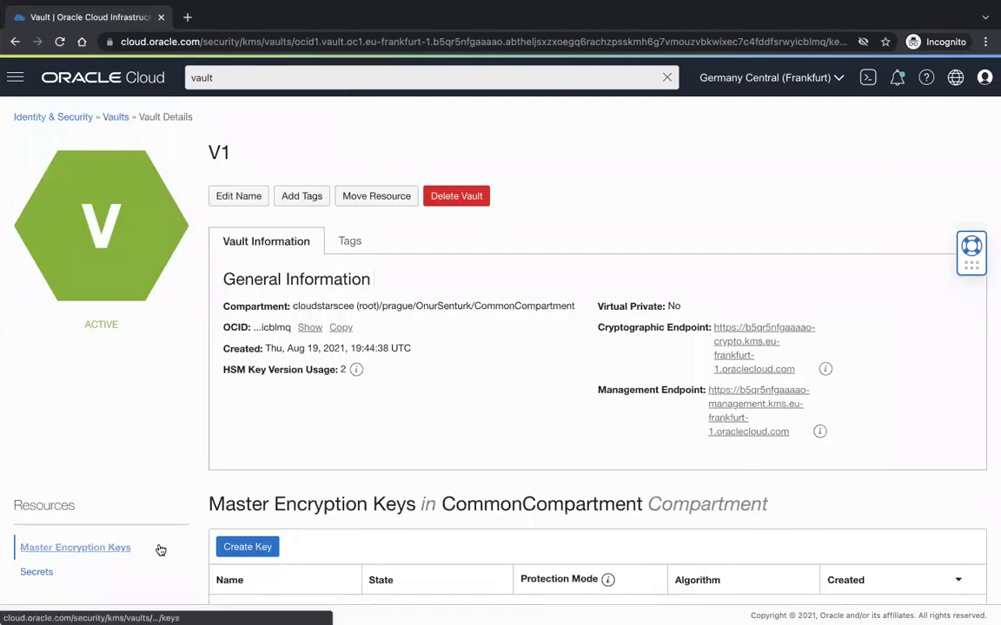
pyautogui.scroll(-1, 304, 534)
pyautogui.click(239, 476)
pyautogui.click(445, 290)
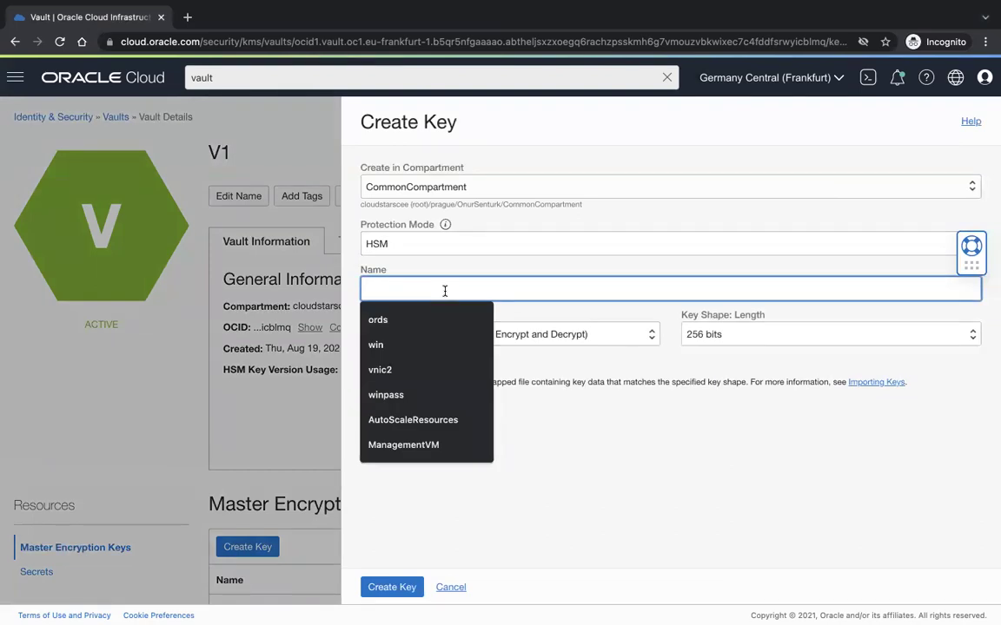
pyautogui.write('EncKey')
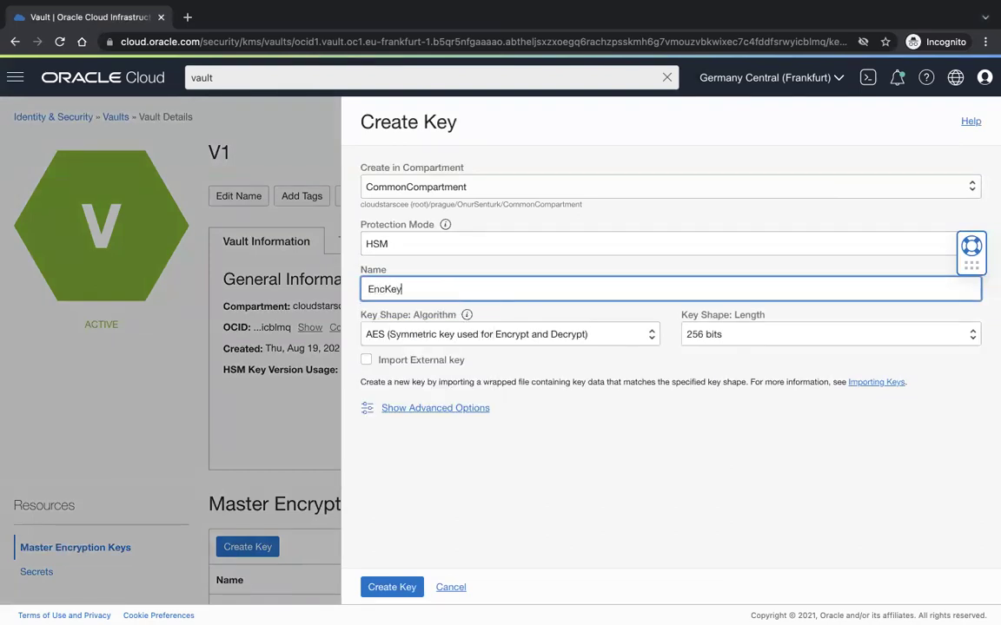
pyautogui.click(432, 408)
pyautogui.scroll(-1, 606, 480)
pyautogui.click(392, 588)
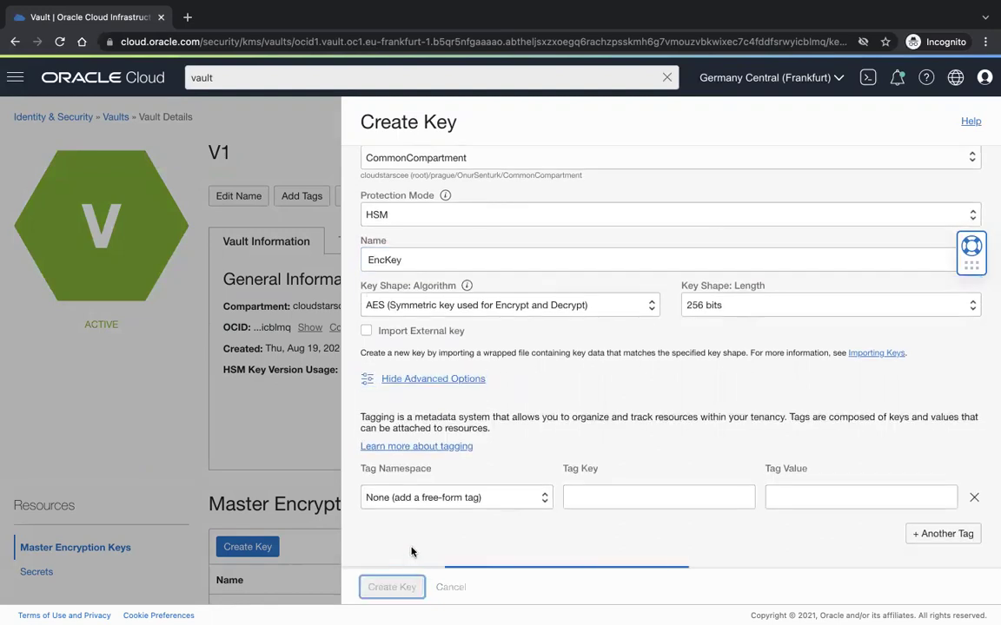
# - Reload vault V1's pages to look for the new key among its master encryption keys
pyautogui.scroll(-3, 472, 493)
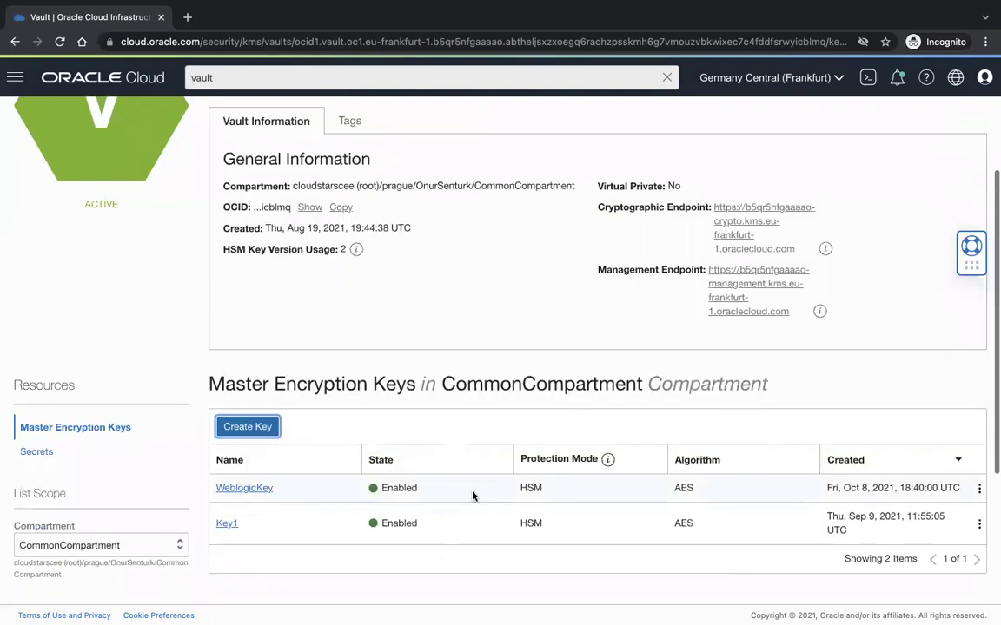
pyautogui.scroll(-1, 473, 495)
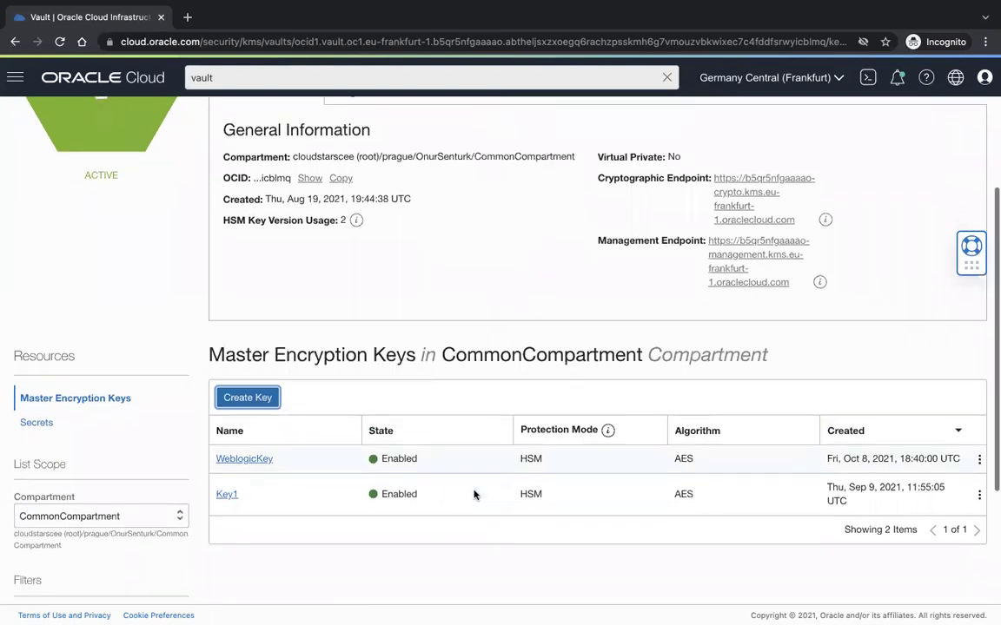
pyautogui.click(78, 413)
pyautogui.click(95, 388)
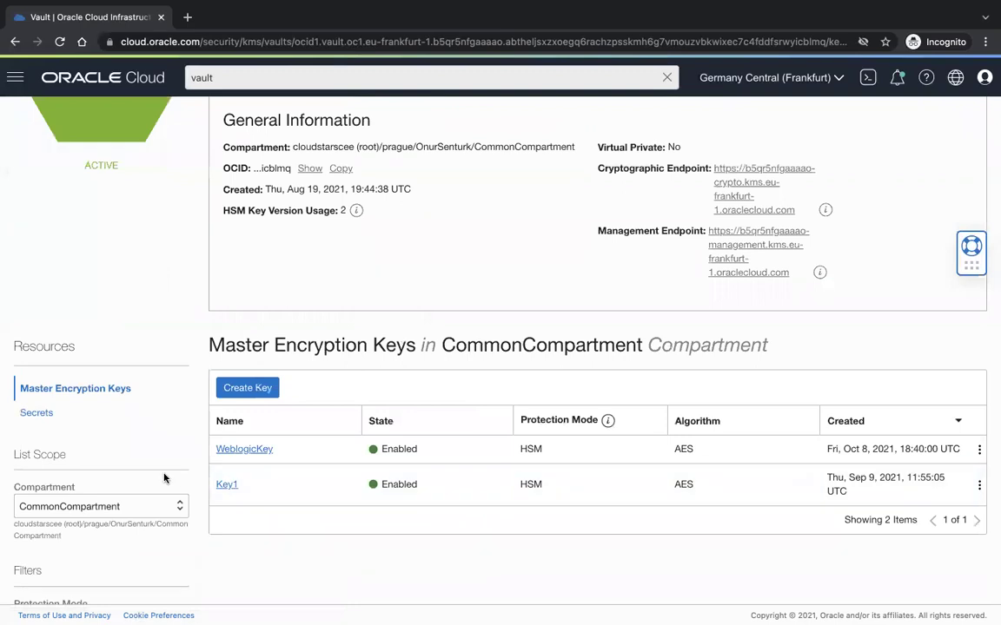
pyautogui.scroll(3, 281, 450)
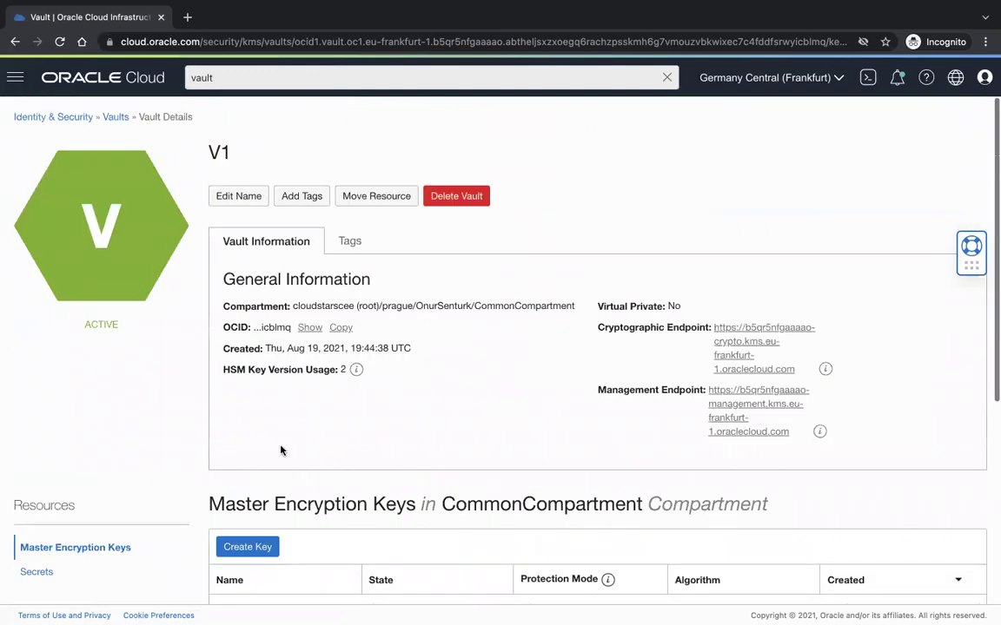
pyautogui.click(116, 117)
pyautogui.click(228, 272)
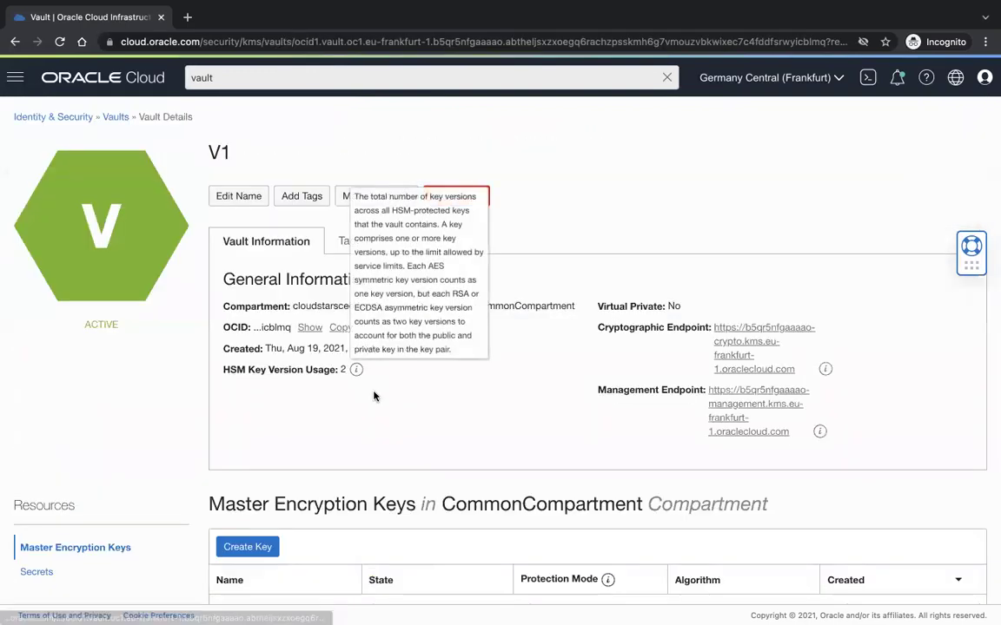
# - Reopen vault V1 and open the EncKey master key's details
pyautogui.scroll(-4, 375, 398)
pyautogui.click(432, 417)
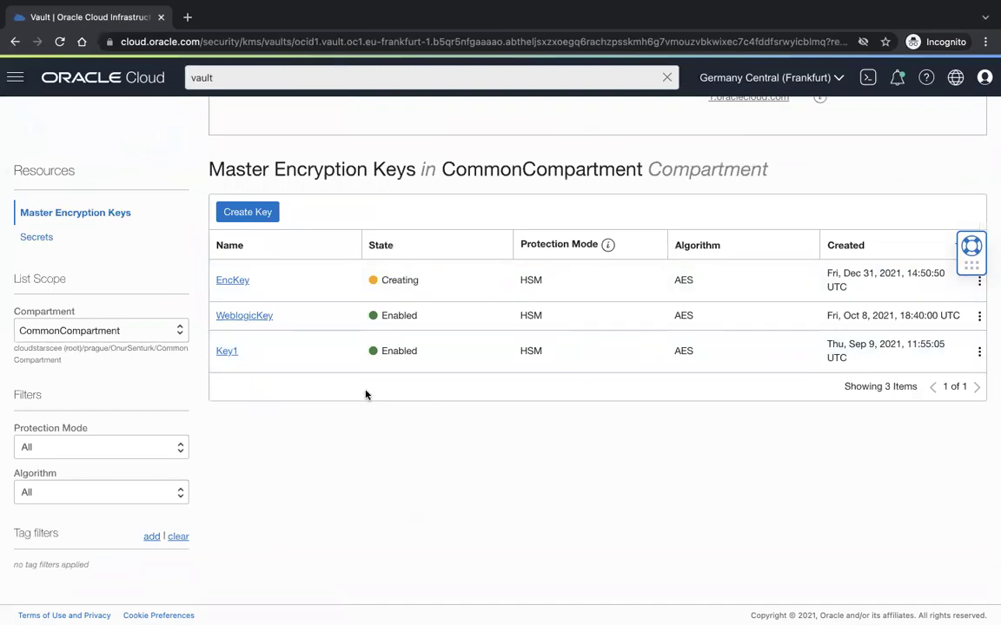
pyautogui.scroll(5, 164, 183)
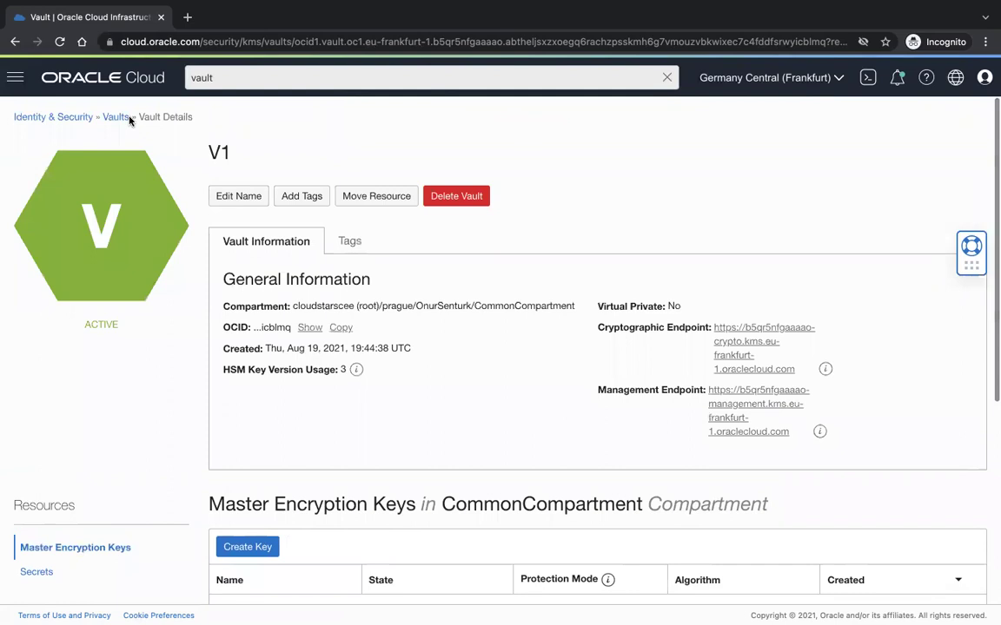
pyautogui.click(116, 118)
pyautogui.click(228, 270)
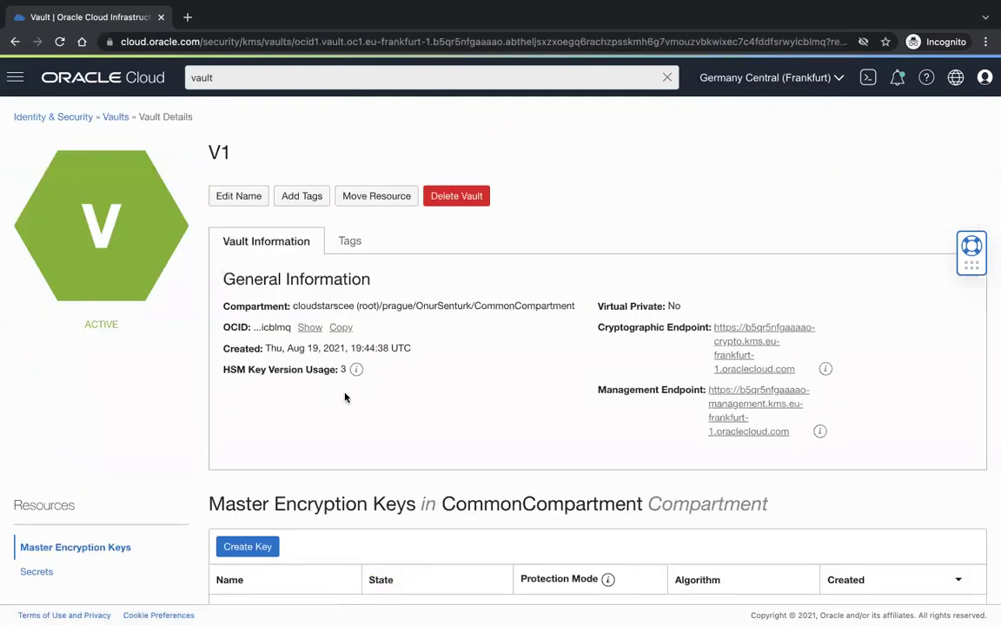
pyautogui.scroll(-3, 315, 360)
pyautogui.click(232, 280)
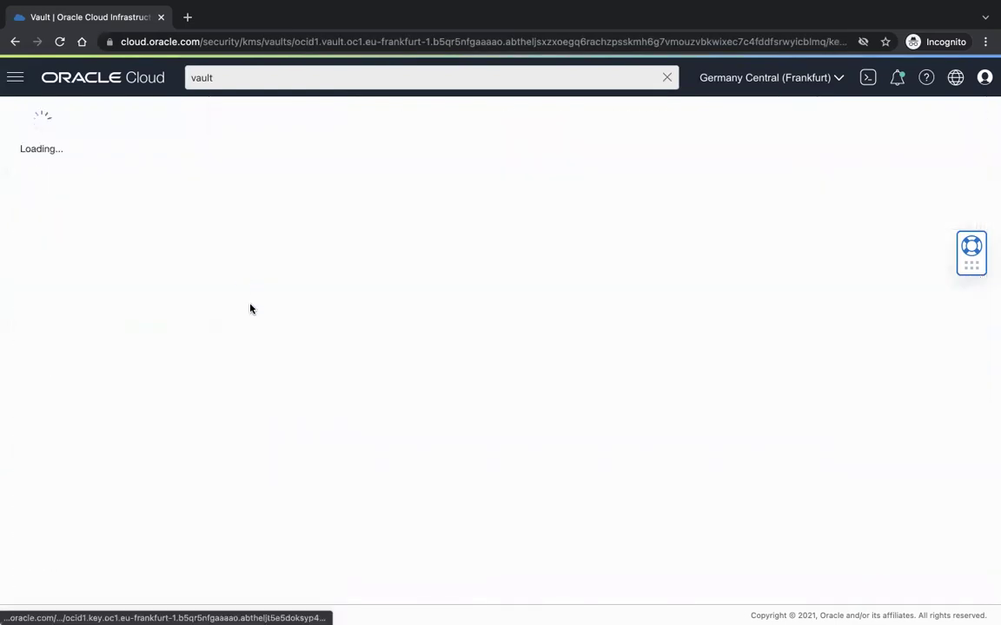
pyautogui.scroll(-2, 272, 336)
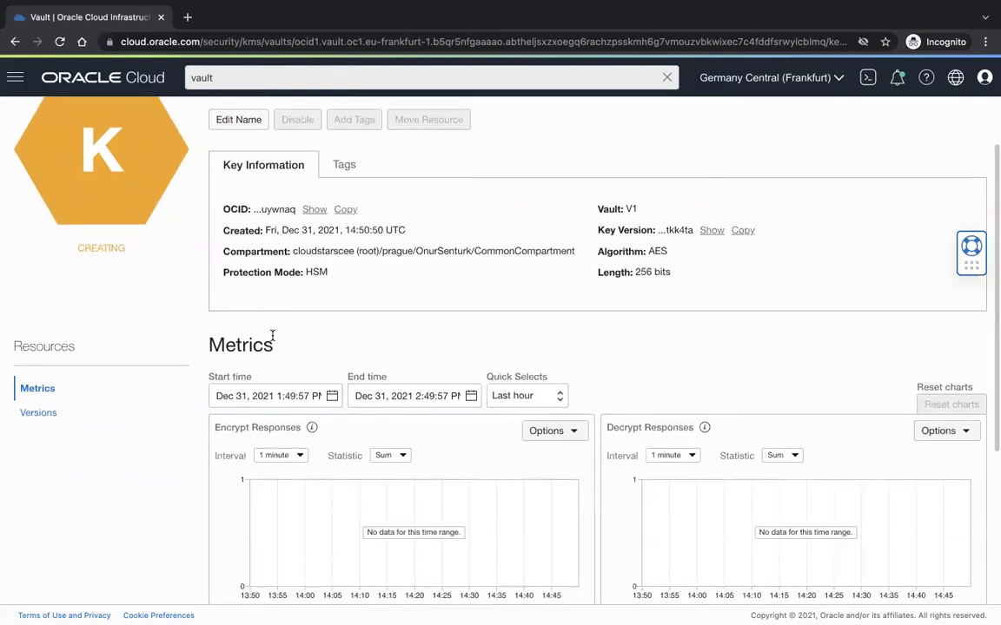
pyautogui.scroll(-3, 272, 336)
pyautogui.click(51, 297)
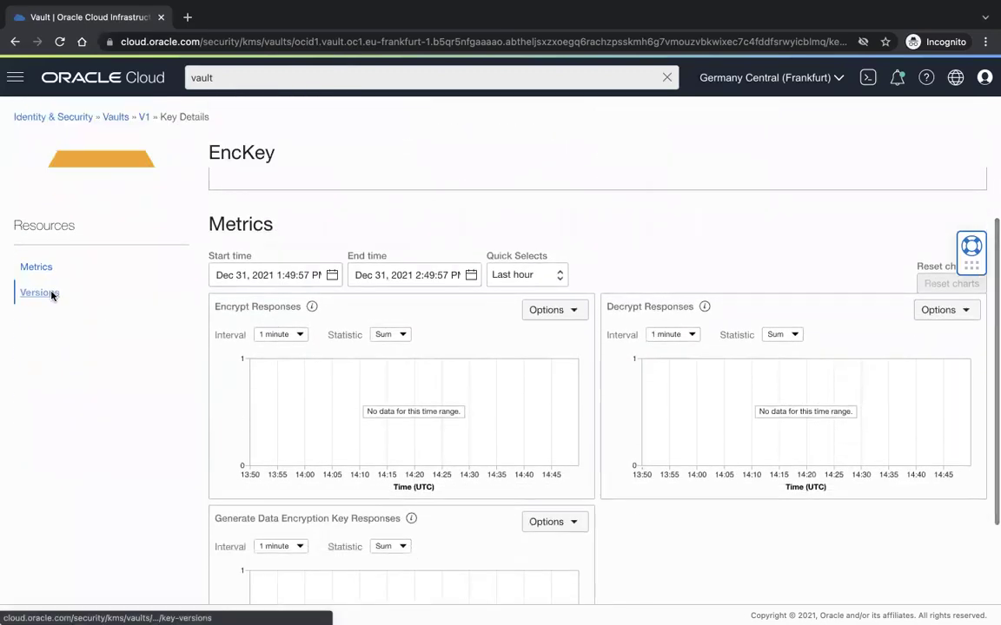
pyautogui.click(144, 117)
pyautogui.scroll(-3, 243, 274)
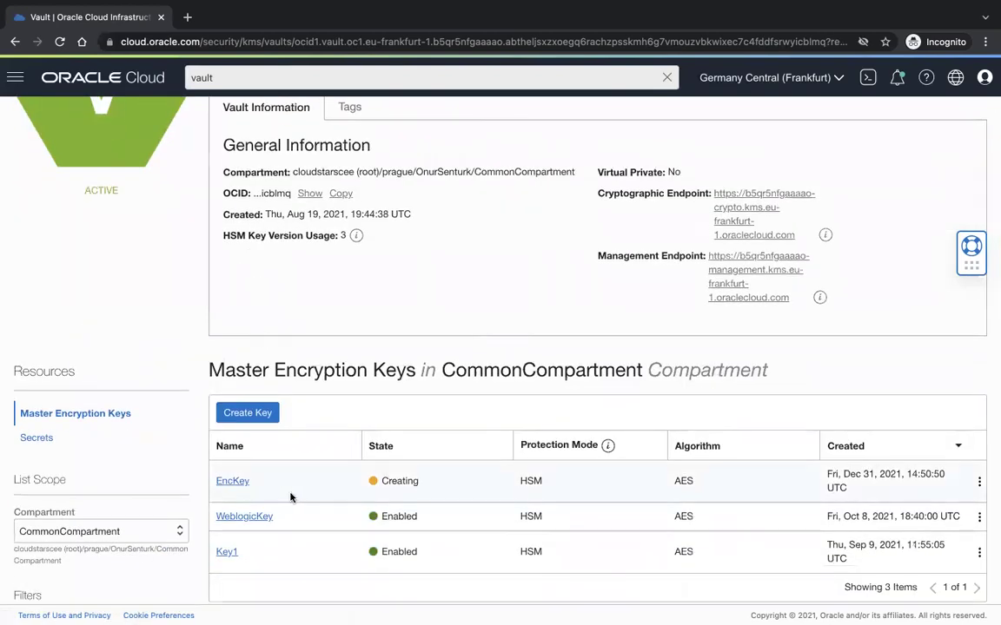
pyautogui.click(235, 489)
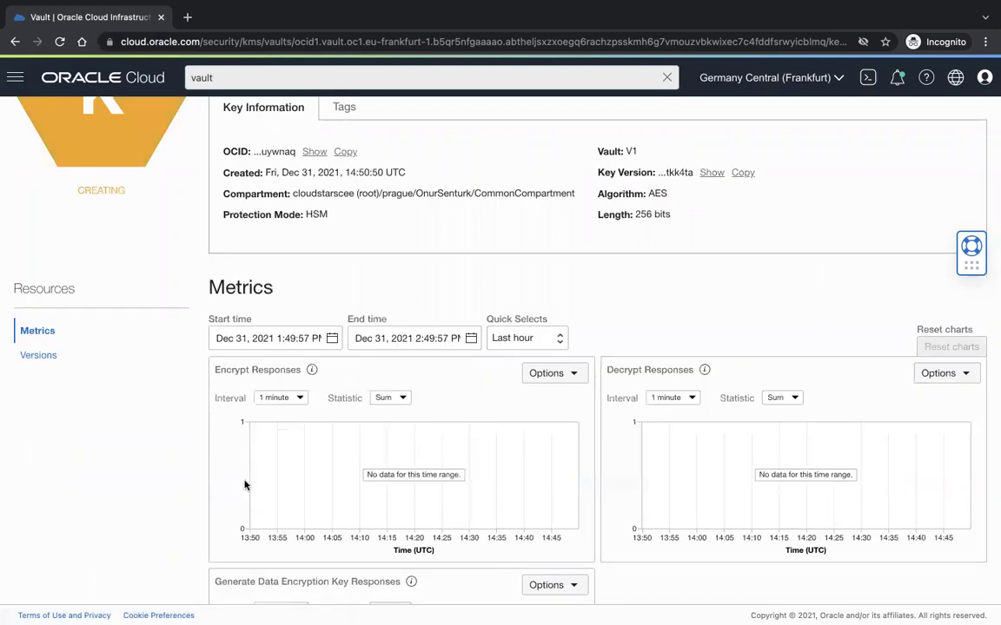
pyautogui.click(145, 116)
pyautogui.scroll(-3, 252, 323)
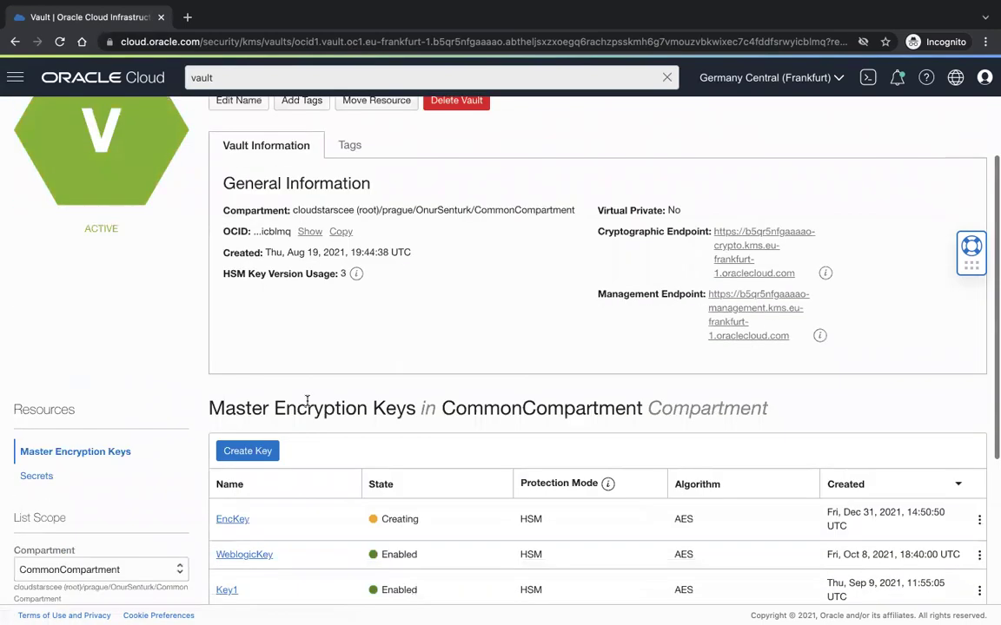
pyautogui.doubleClick(402, 473)
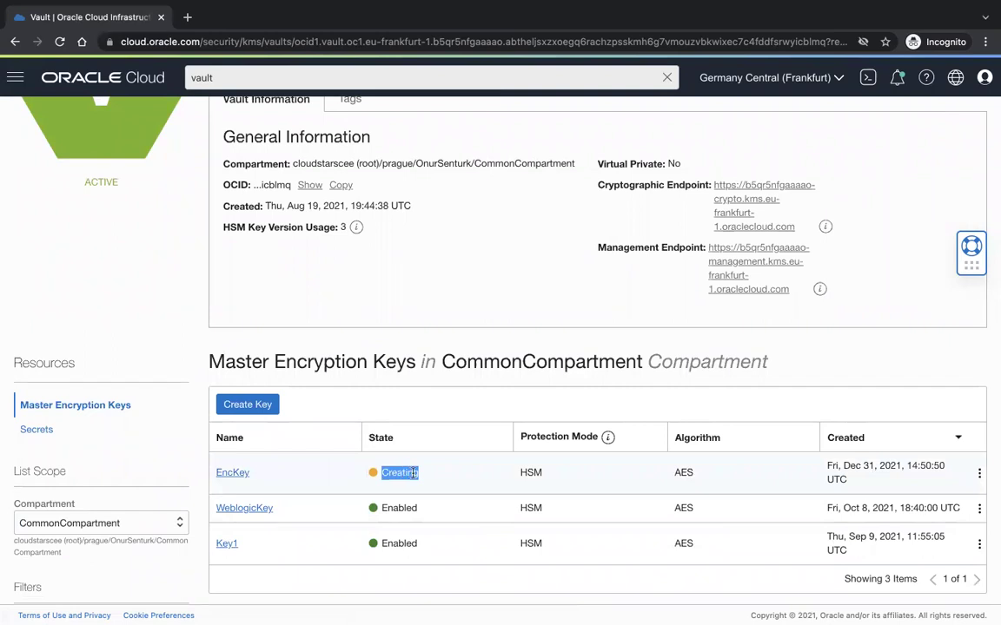
pyautogui.click(235, 473)
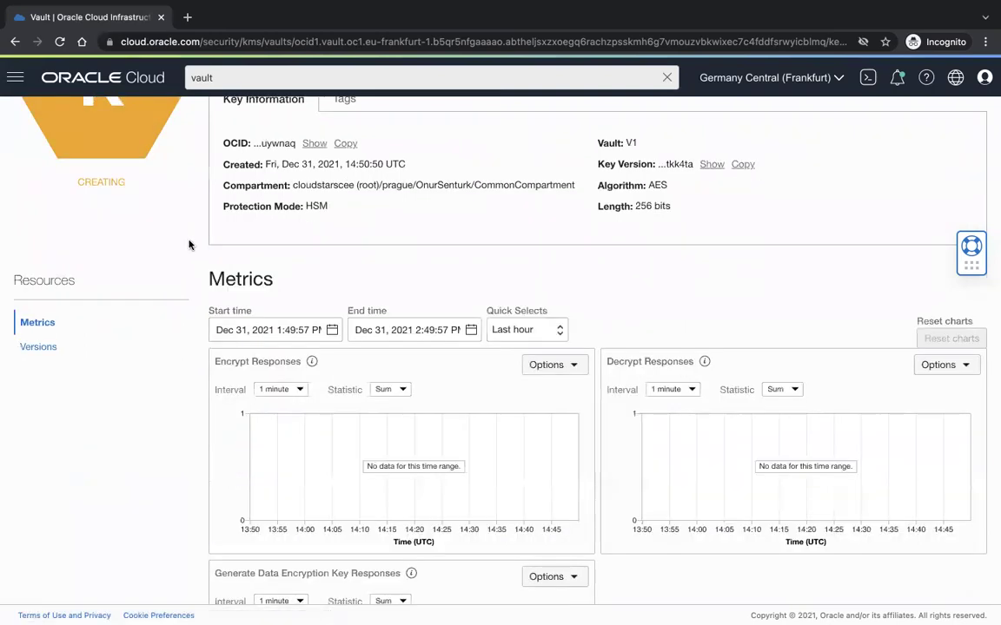
pyautogui.scroll(3, 188, 245)
pyautogui.click(113, 113)
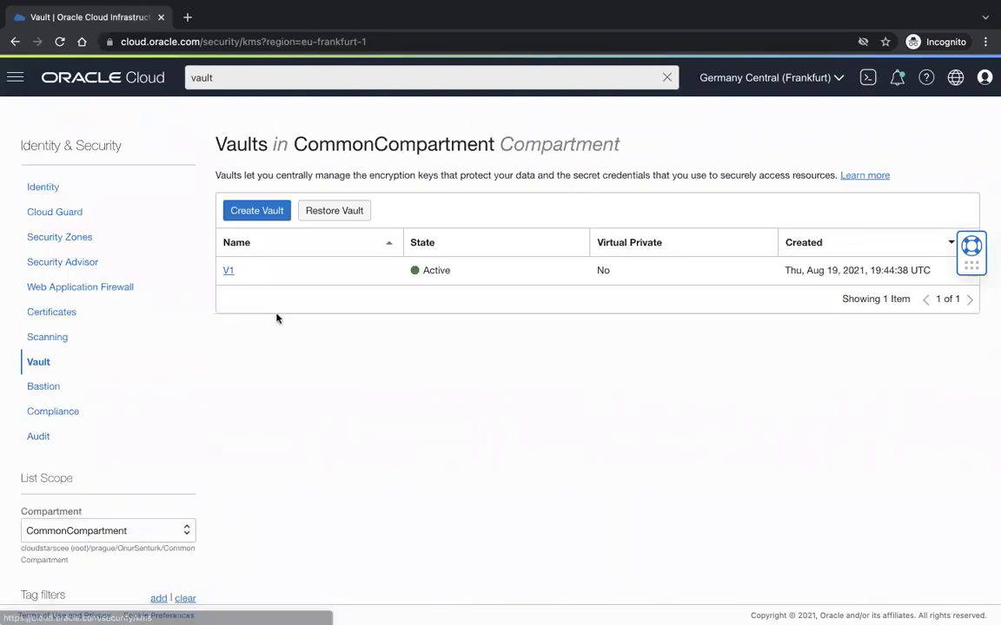
pyautogui.click(229, 270)
pyautogui.scroll(-5, 230, 353)
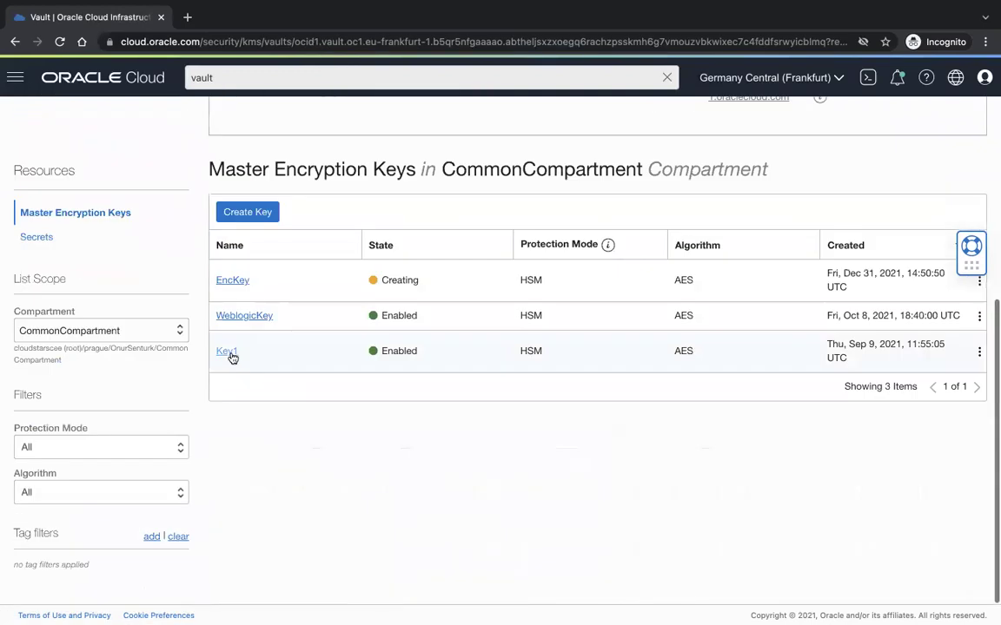
pyautogui.click(233, 281)
pyautogui.scroll(5, 200, 212)
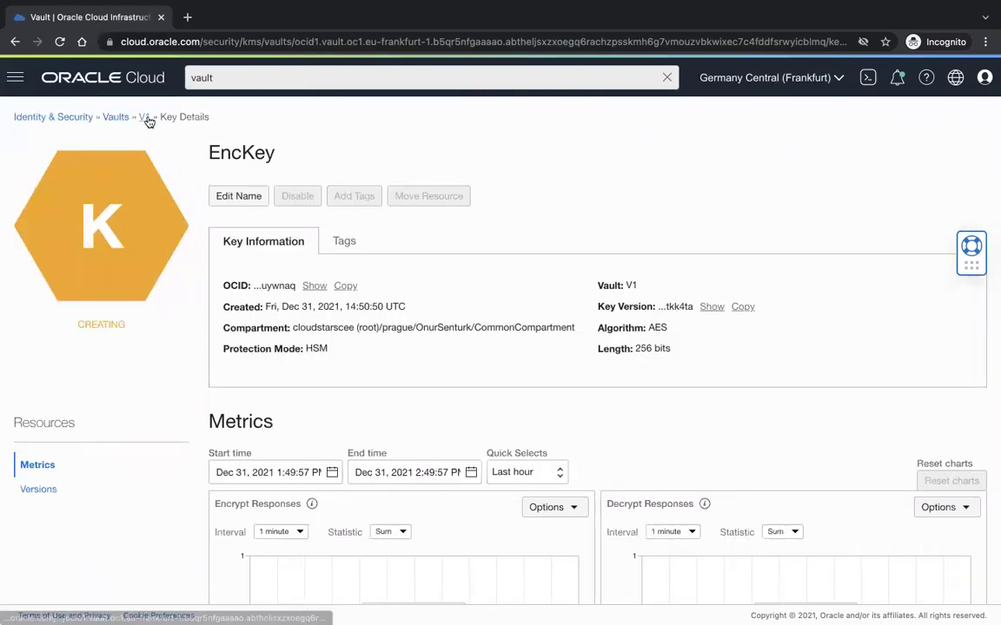
pyautogui.click(146, 116)
pyautogui.scroll(-3, 278, 309)
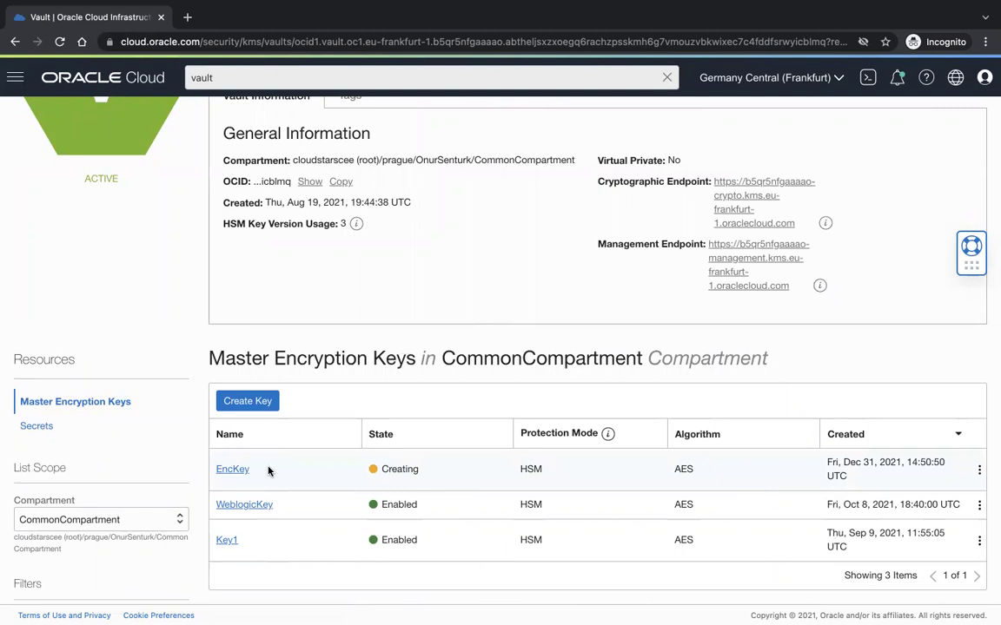
pyautogui.click(240, 470)
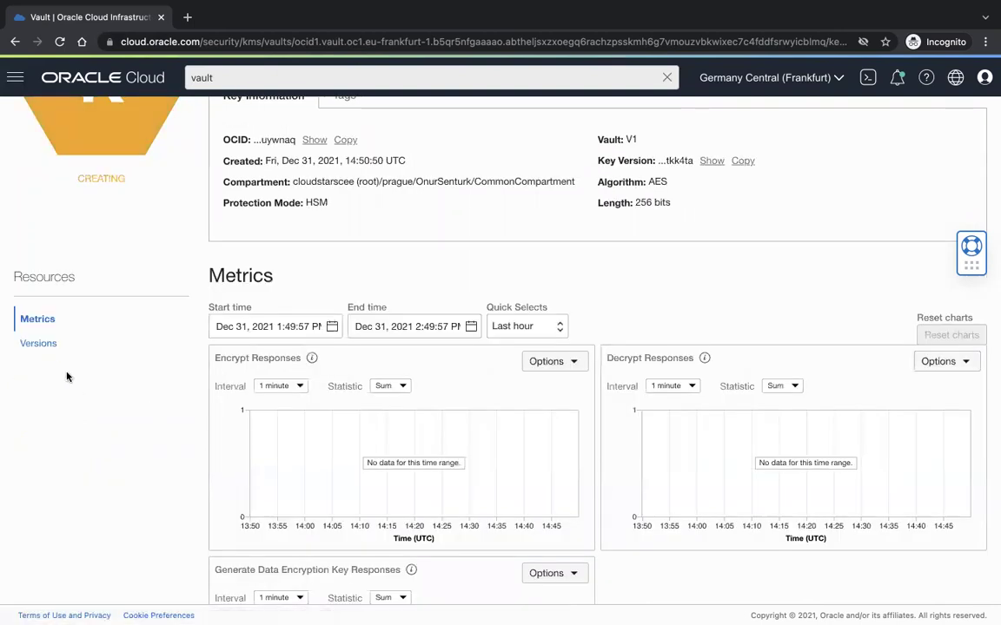
pyautogui.scroll(2, 146, 349)
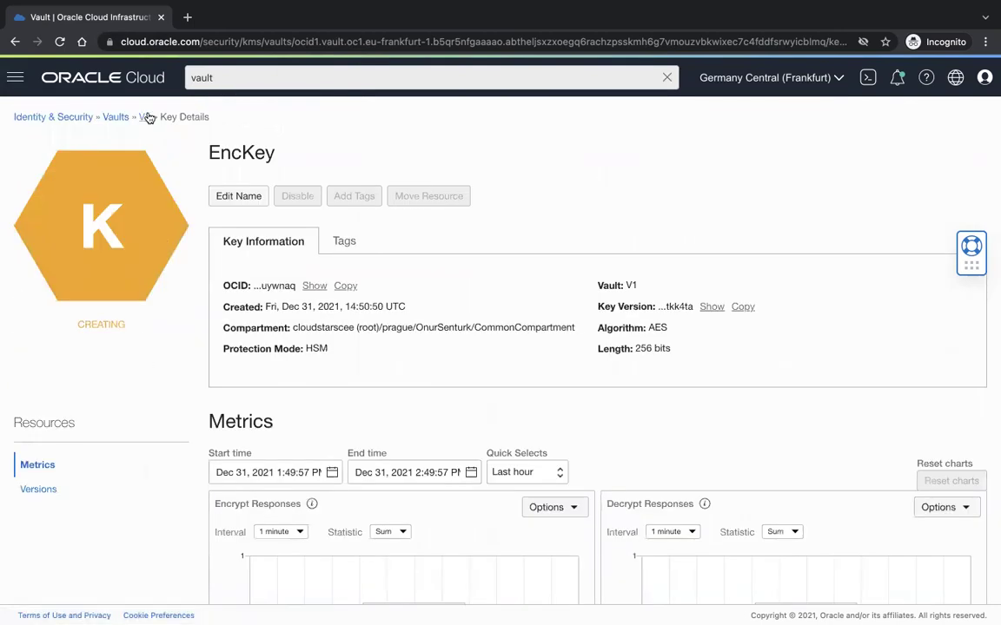
pyautogui.click(130, 113)
pyautogui.scroll(-3, 214, 307)
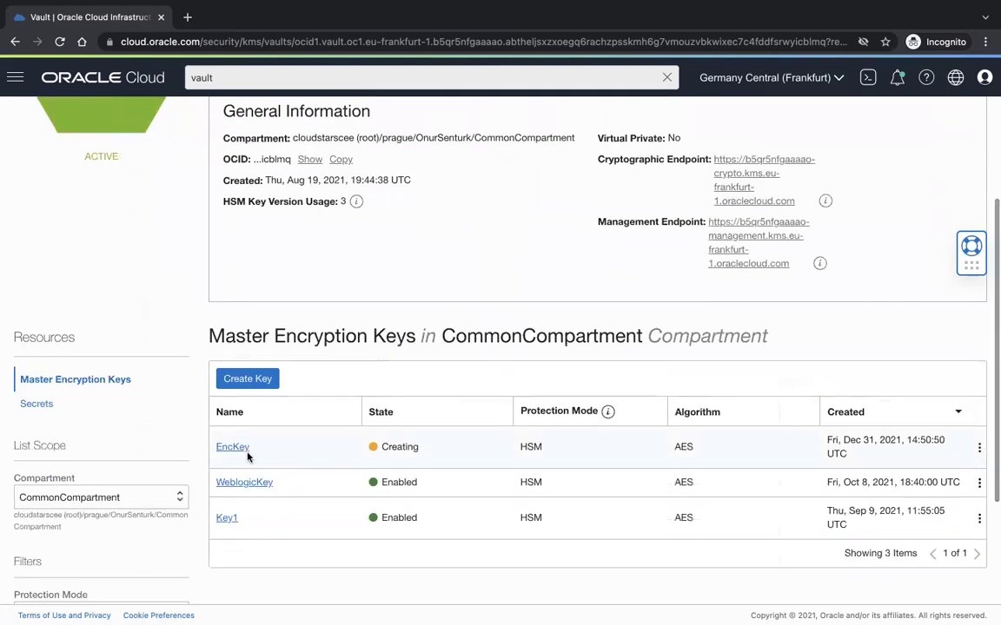
pyautogui.click(224, 445)
pyautogui.scroll(2, 100, 346)
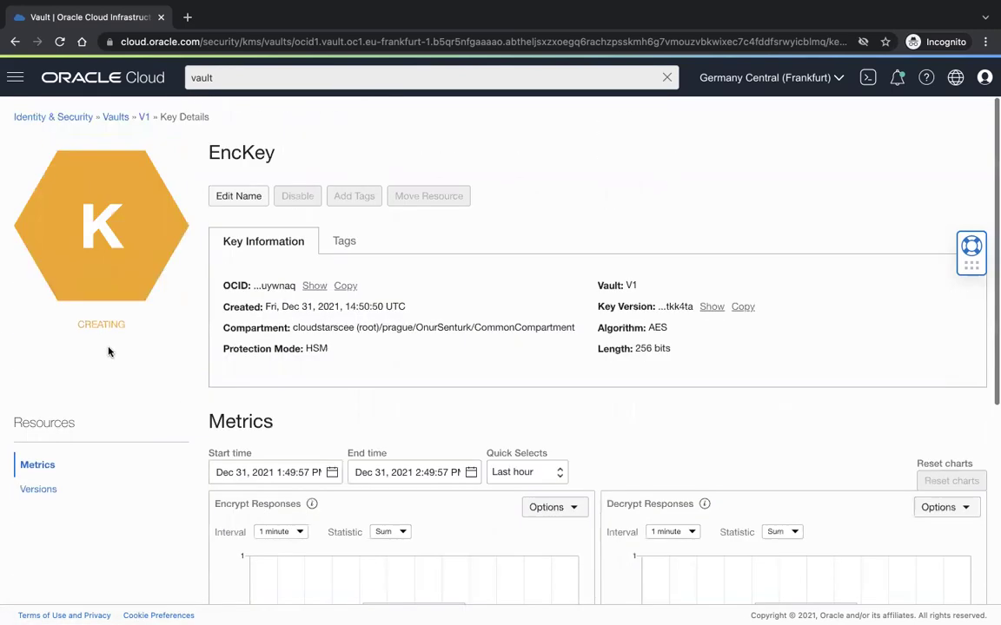
# - Repeatedly reopen EncKey from vault V1 to check whether it has finished creating
pyautogui.click(143, 118)
pyautogui.scroll(-2, 273, 290)
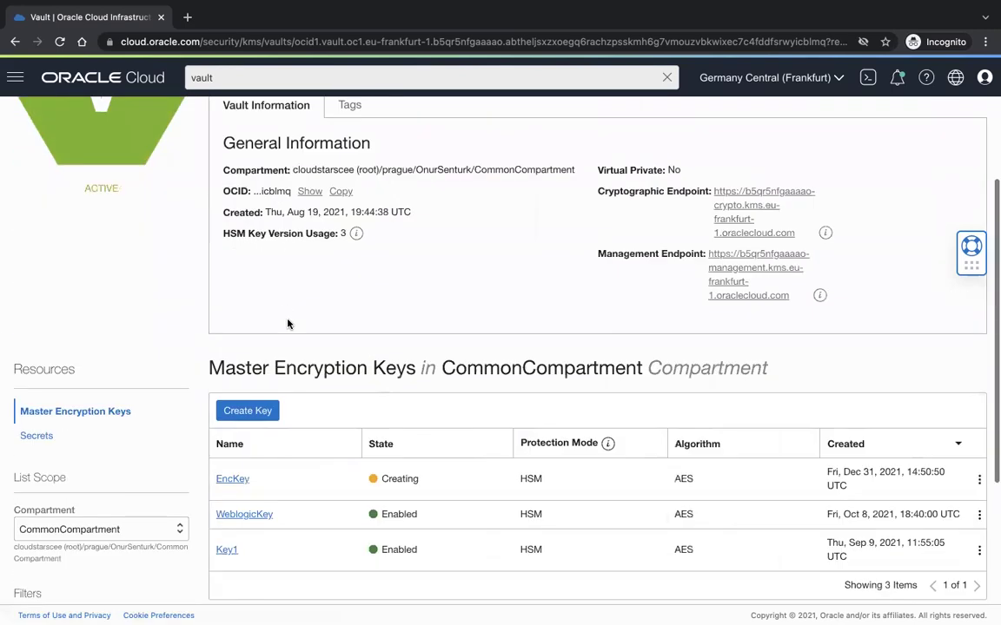
pyautogui.click(232, 479)
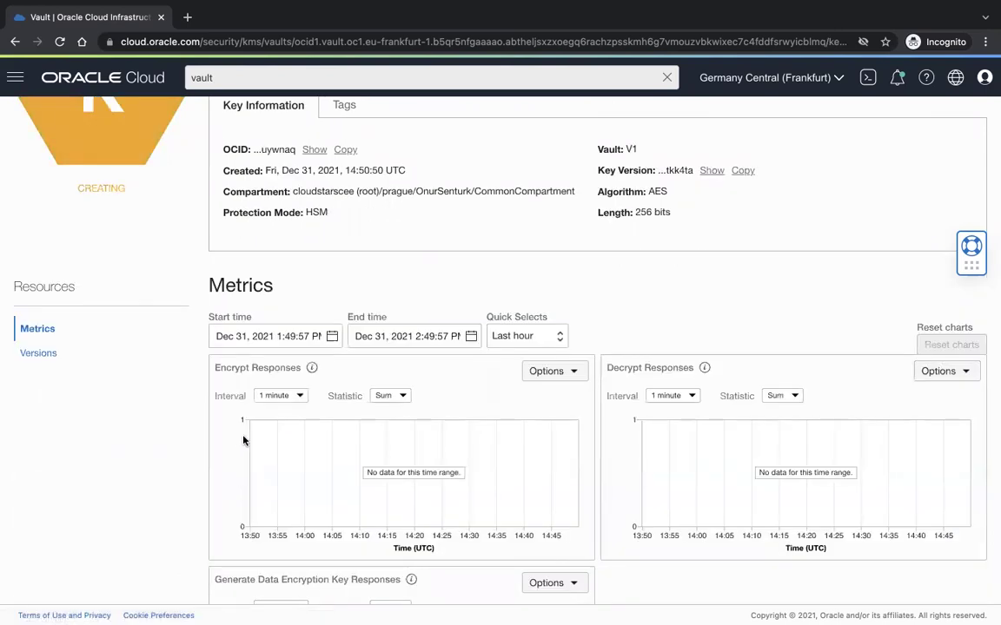
pyautogui.scroll(2, 236, 378)
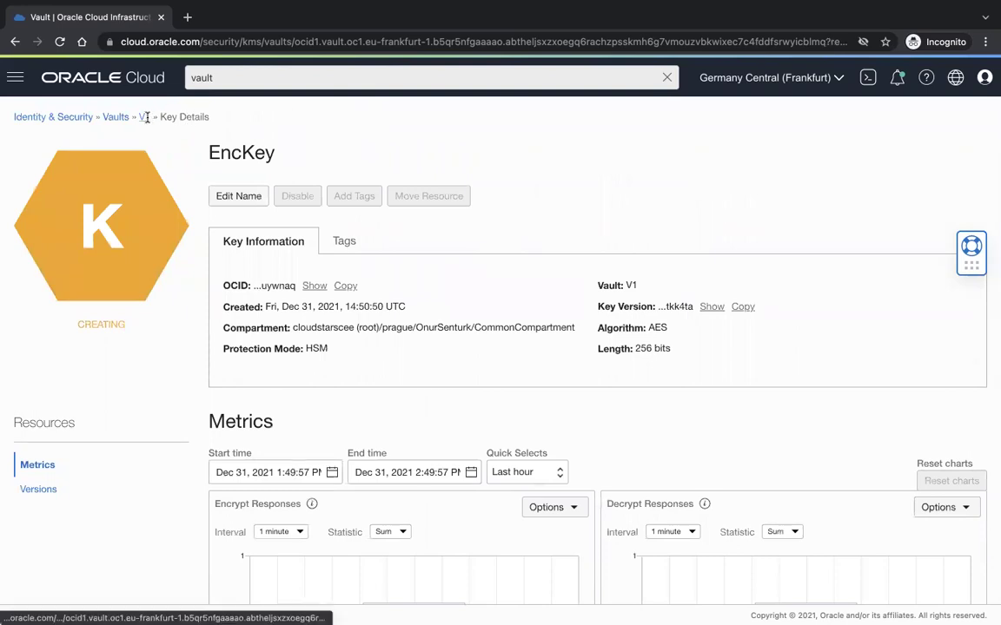
pyautogui.click(144, 116)
pyautogui.scroll(-2, 303, 317)
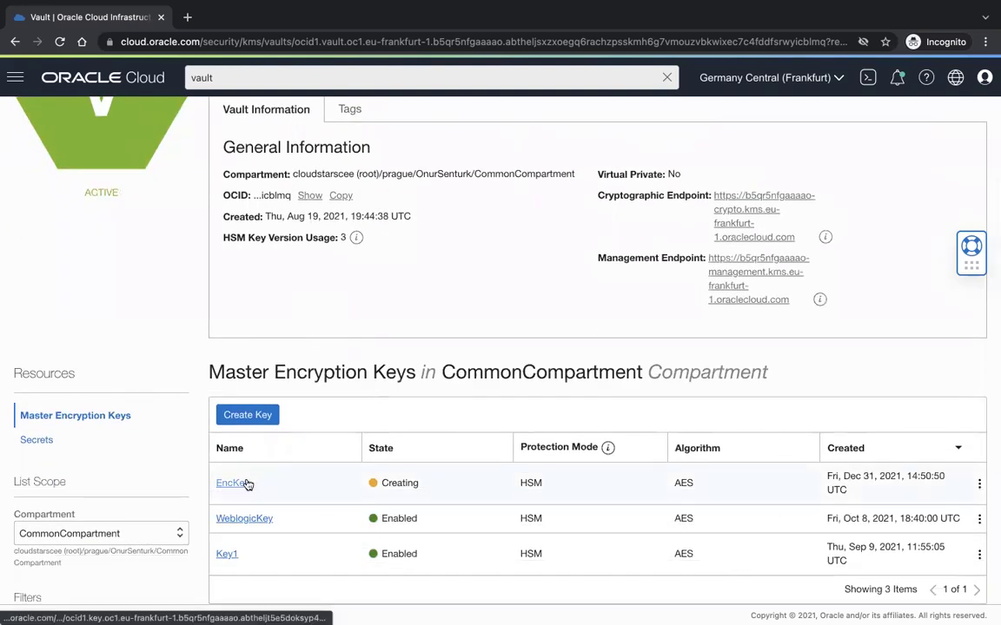
pyautogui.click(247, 484)
pyautogui.scroll(2, 226, 426)
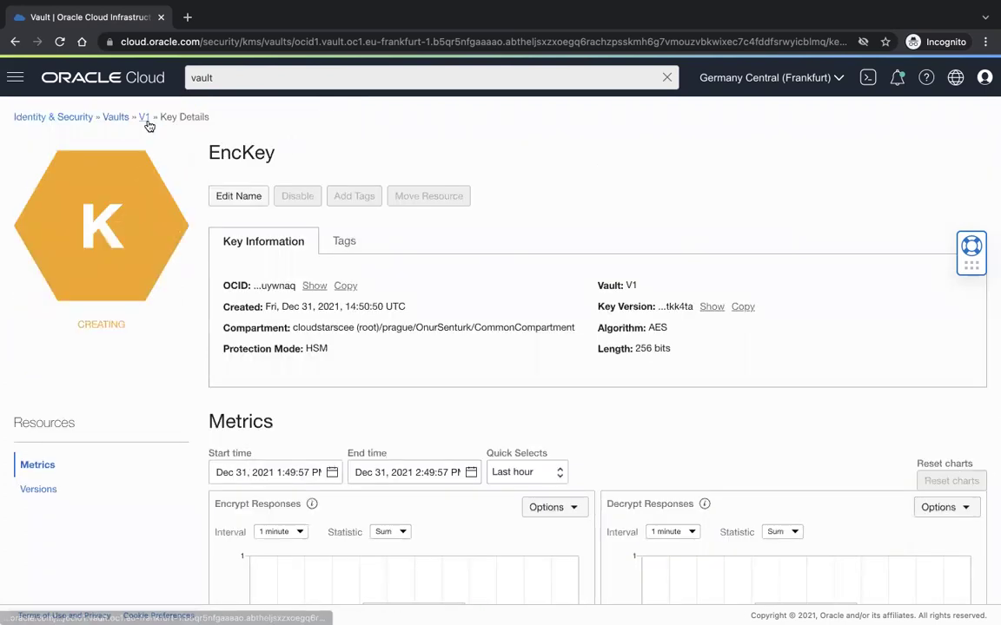
pyautogui.click(145, 116)
pyautogui.scroll(-3, 232, 378)
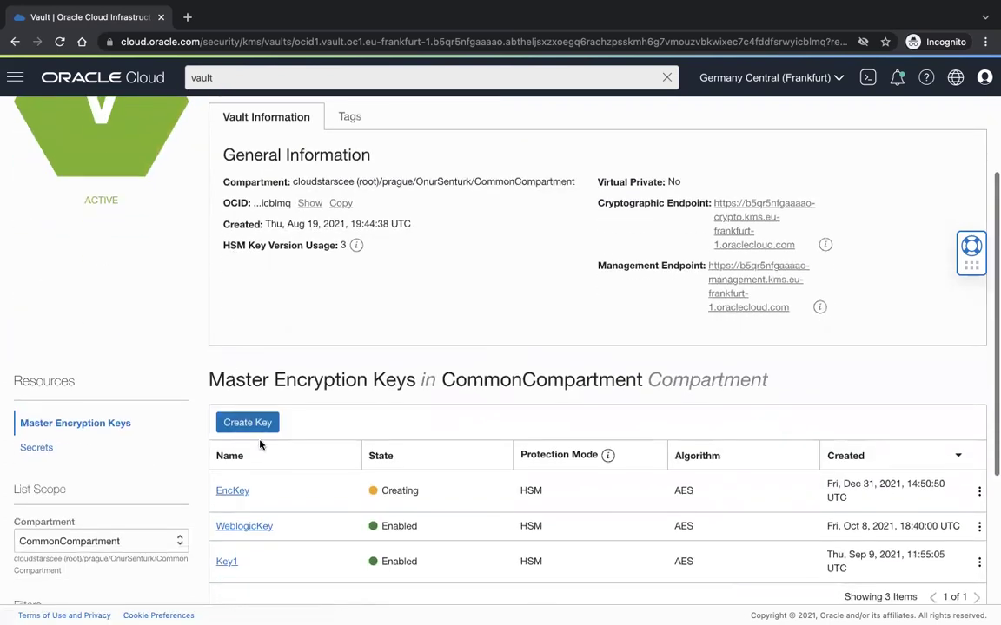
pyautogui.click(230, 490)
pyautogui.scroll(2, 252, 334)
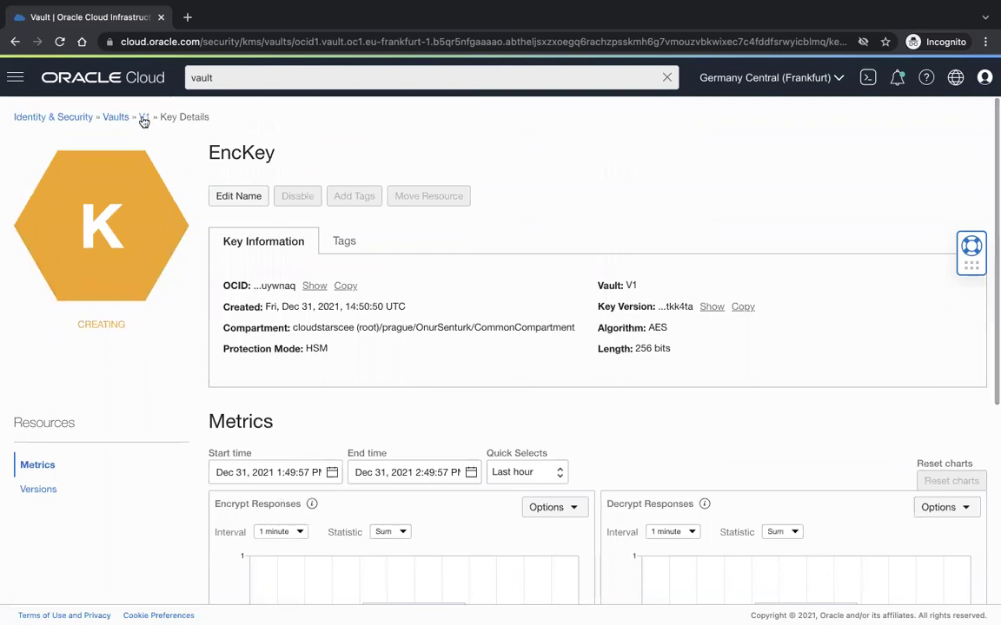
pyautogui.click(145, 116)
pyautogui.scroll(-2, 284, 320)
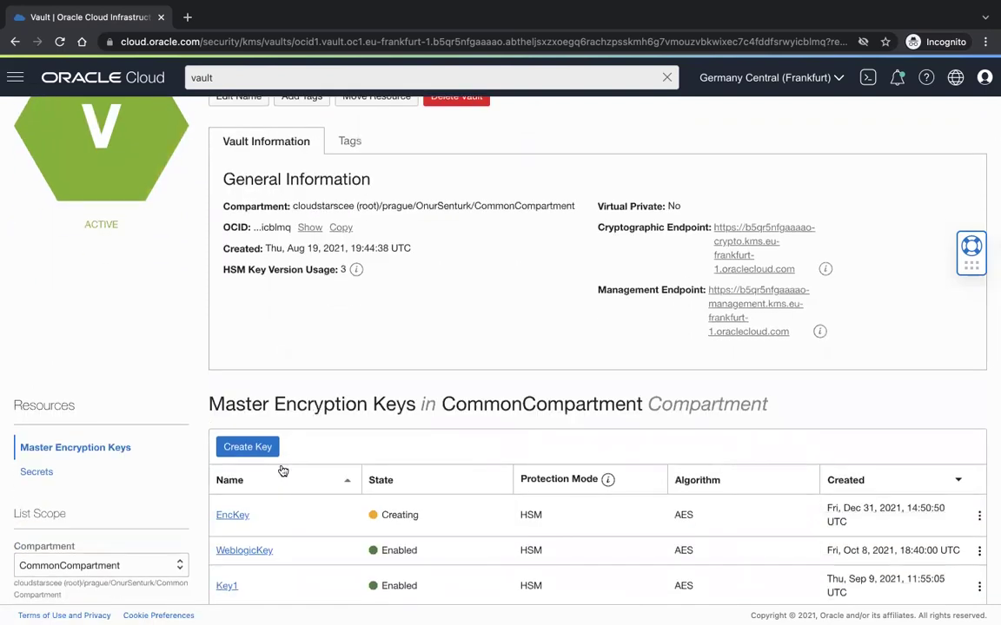
pyautogui.click(228, 515)
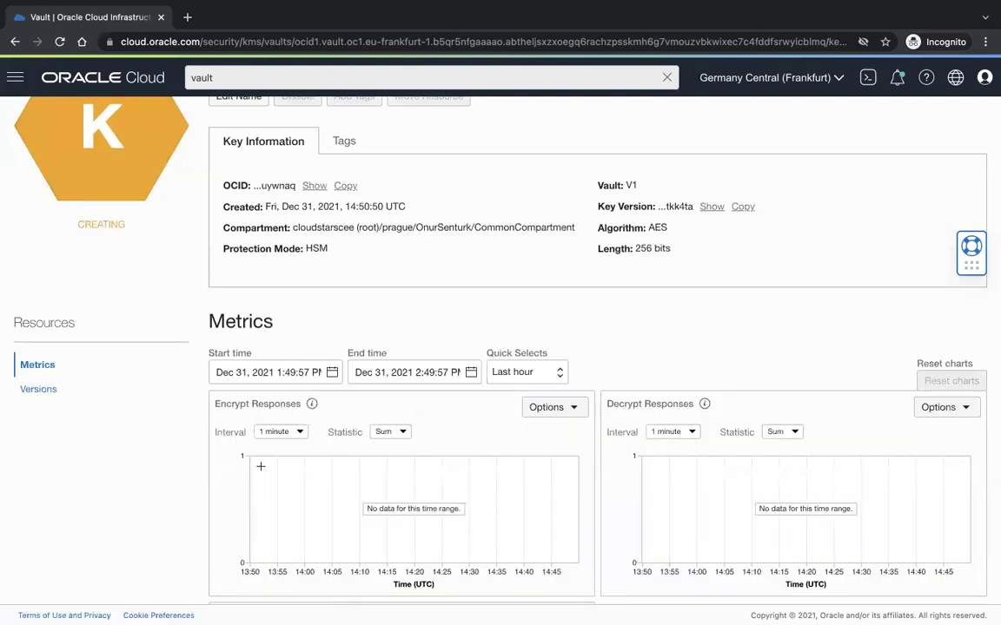
pyautogui.scroll(3, 261, 467)
pyautogui.click(144, 117)
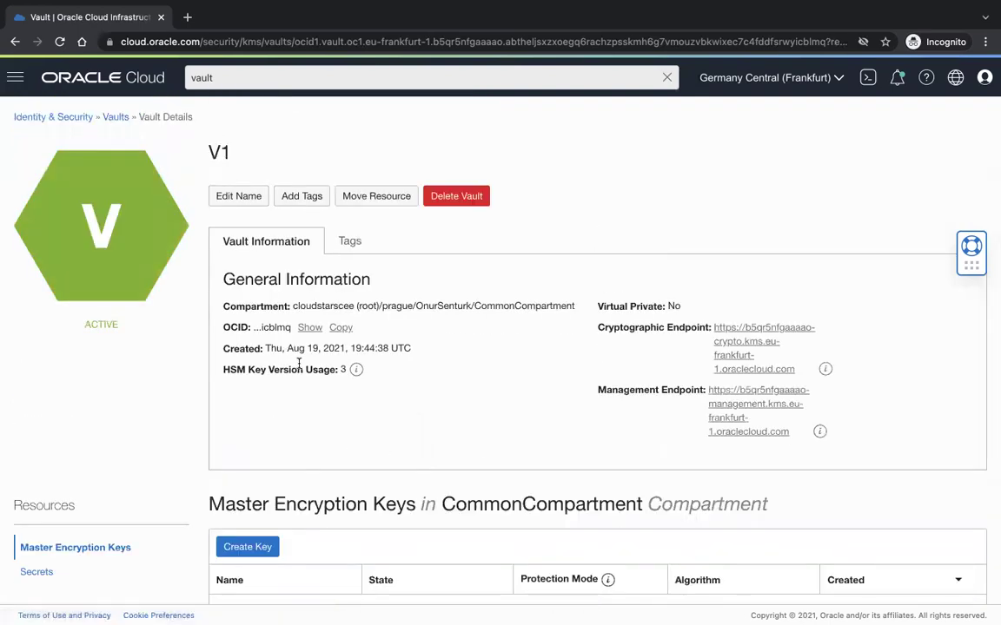
pyautogui.scroll(-2, 299, 364)
pyautogui.click(238, 472)
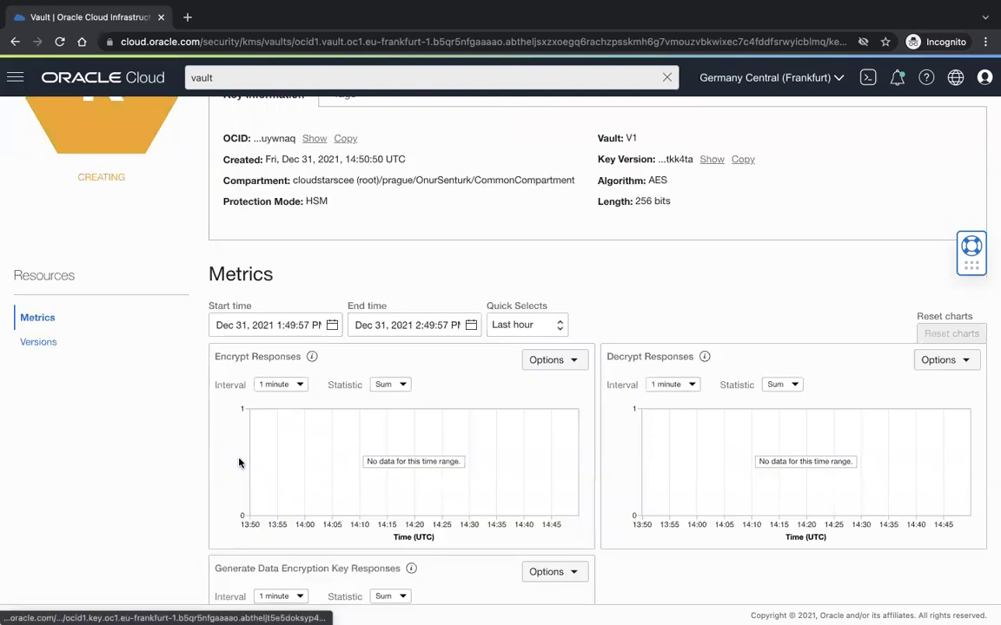
# - Keep rechecking EncKey's state until it shows ENABLED
pyautogui.scroll(-2, 241, 462)
pyautogui.scroll(4, 243, 460)
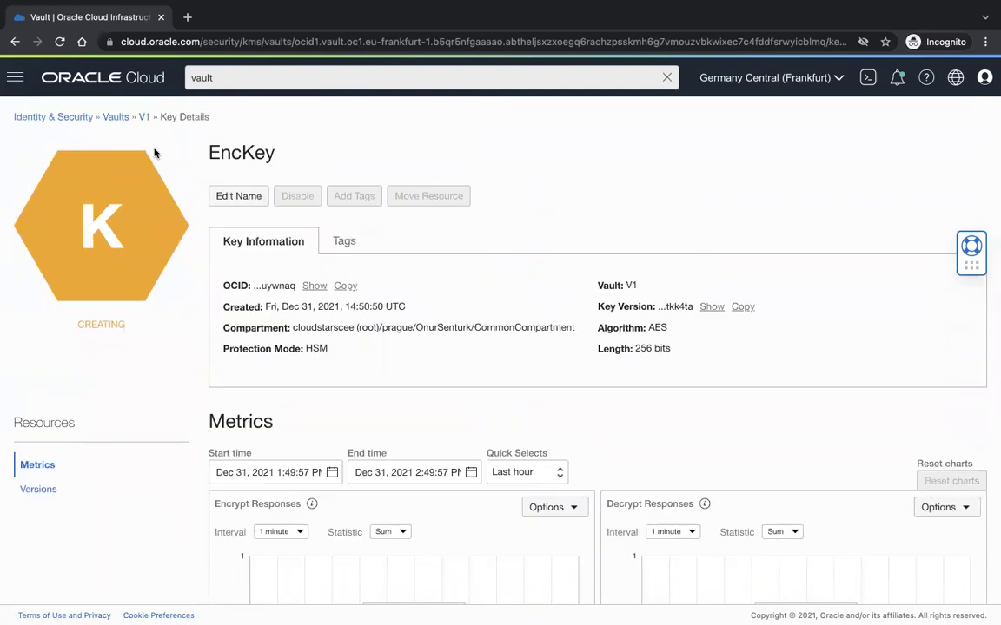
pyautogui.click(143, 118)
pyautogui.scroll(-2, 257, 269)
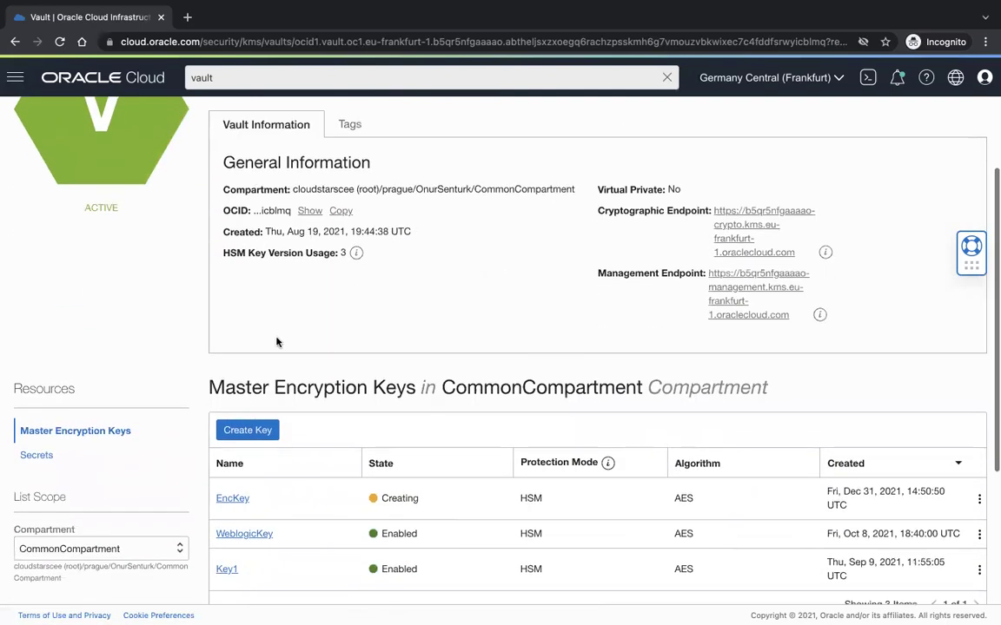
pyautogui.click(37, 455)
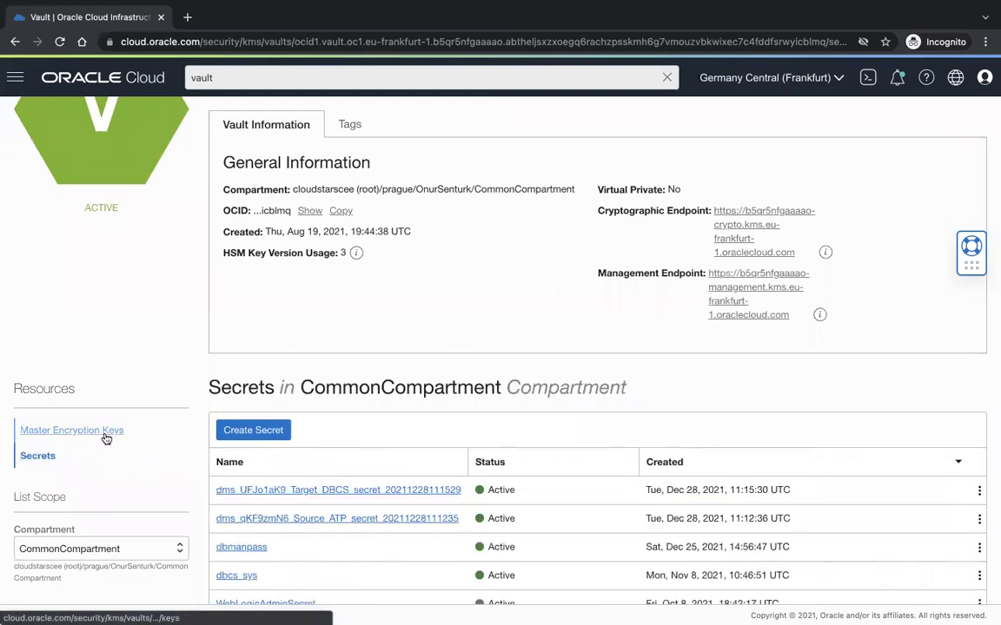
pyautogui.click(105, 435)
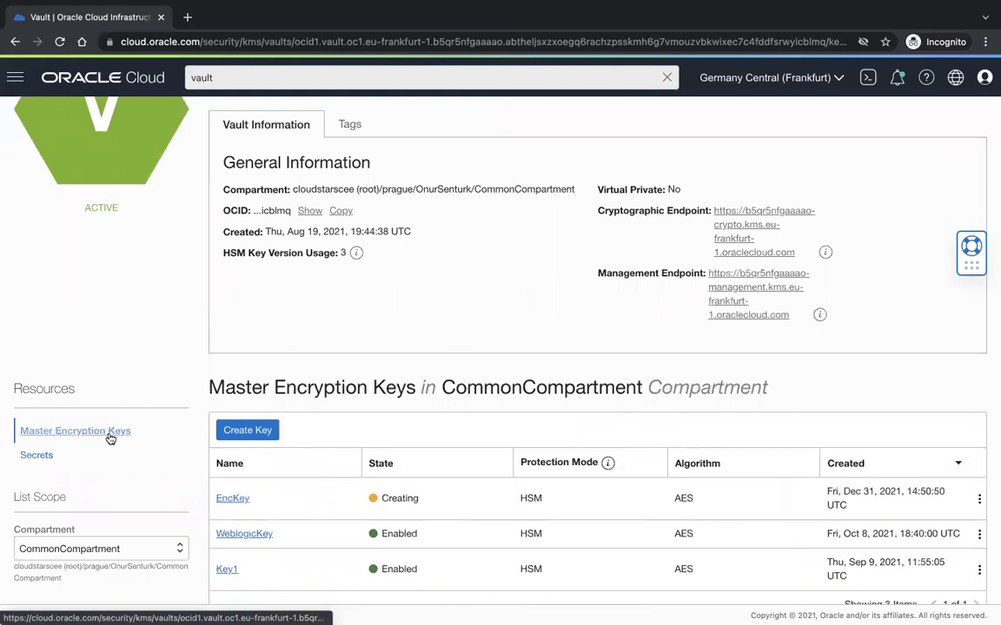
pyautogui.click(232, 499)
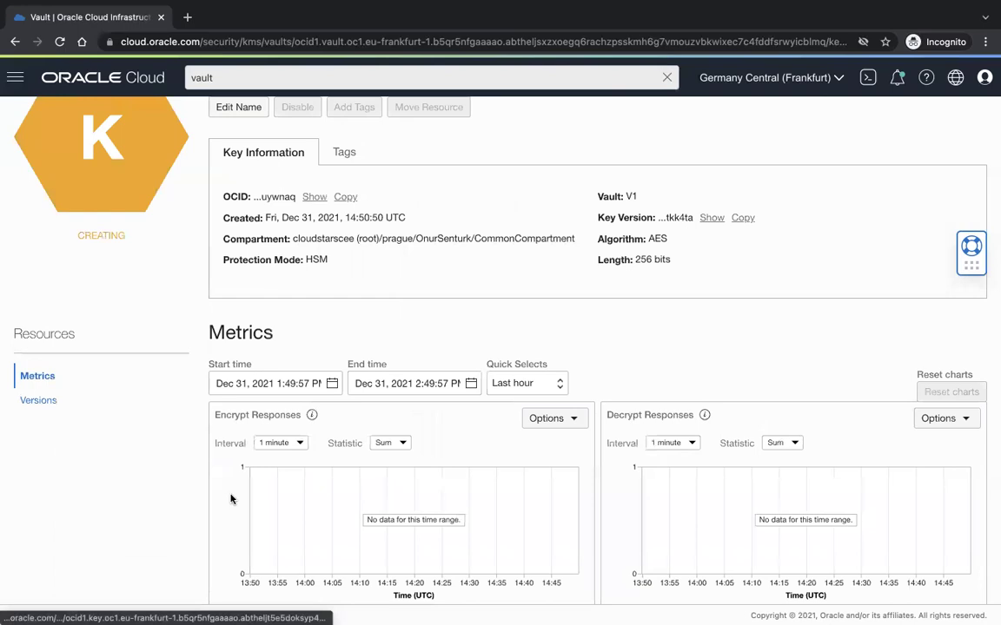
pyautogui.scroll(2, 226, 435)
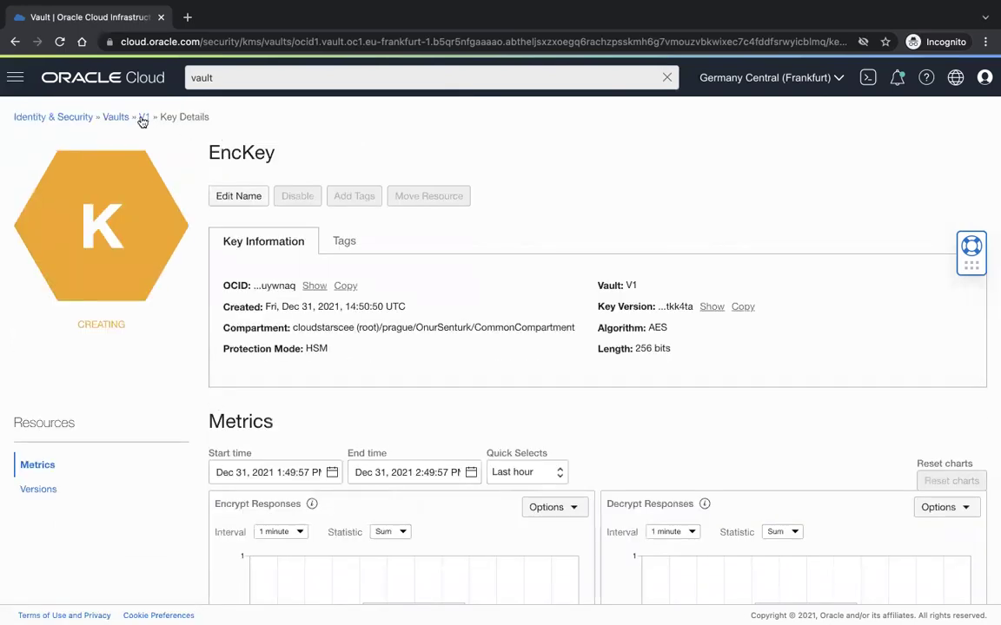
pyautogui.click(143, 116)
pyautogui.scroll(-3, 256, 374)
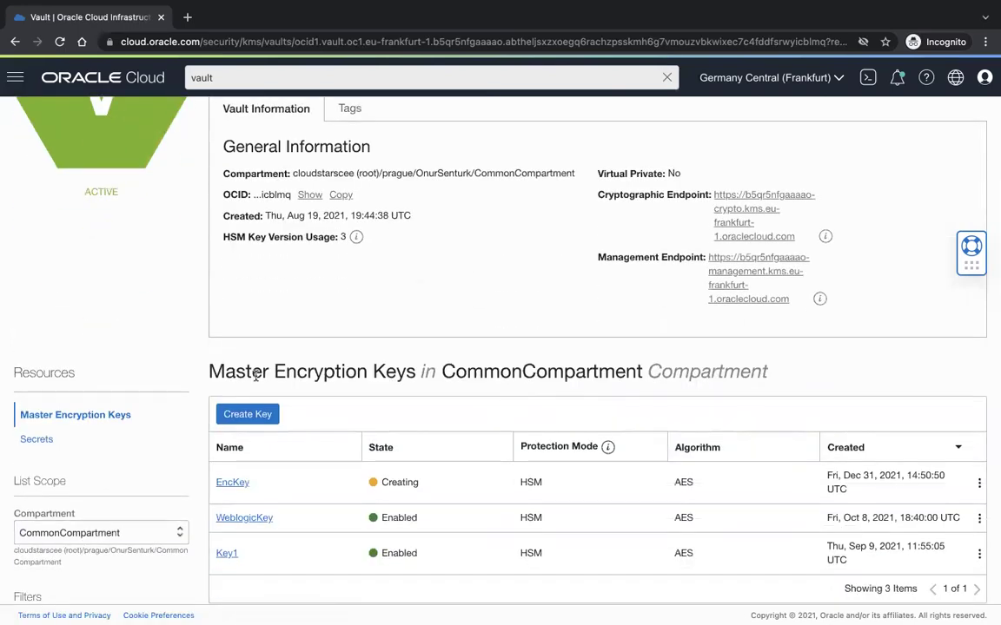
pyautogui.click(245, 488)
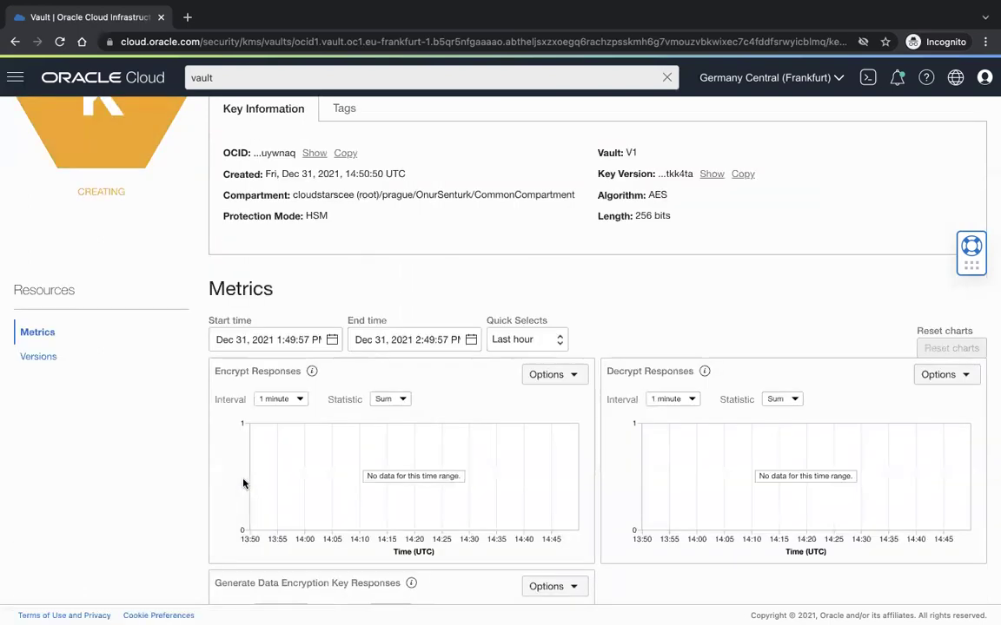
pyautogui.click(144, 116)
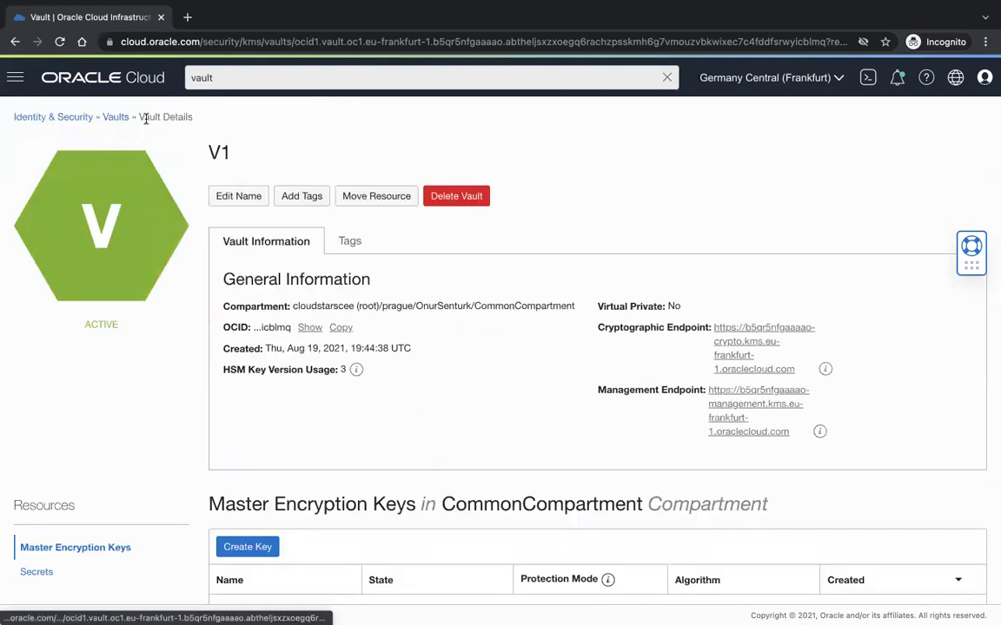
pyautogui.scroll(-2, 198, 239)
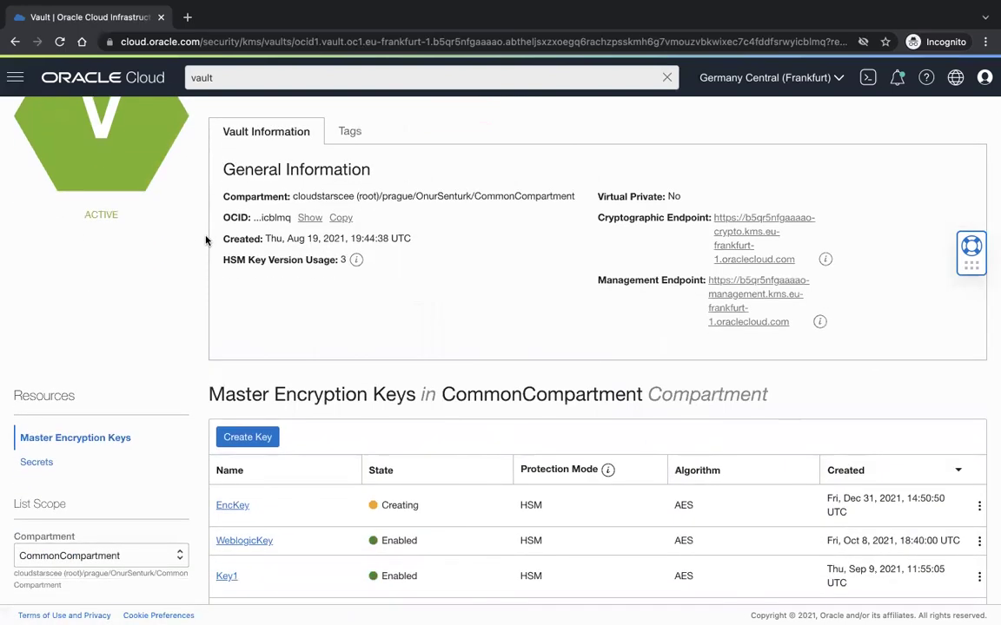
pyautogui.click(232, 507)
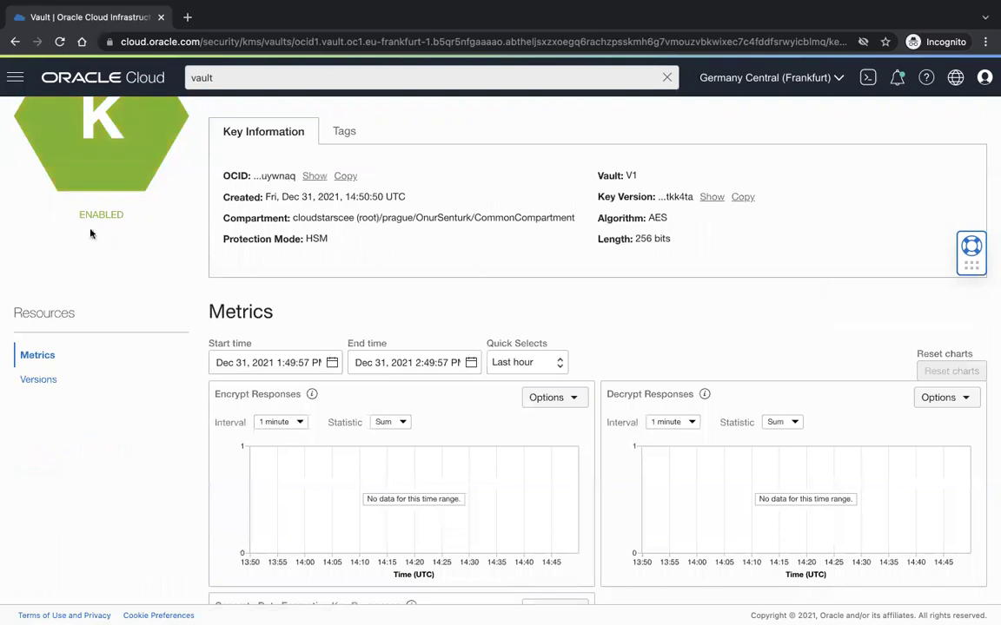
pyautogui.doubleClick(101, 214)
# - Return to vault V1 and show its Secrets list
pyautogui.scroll(2, 139, 287)
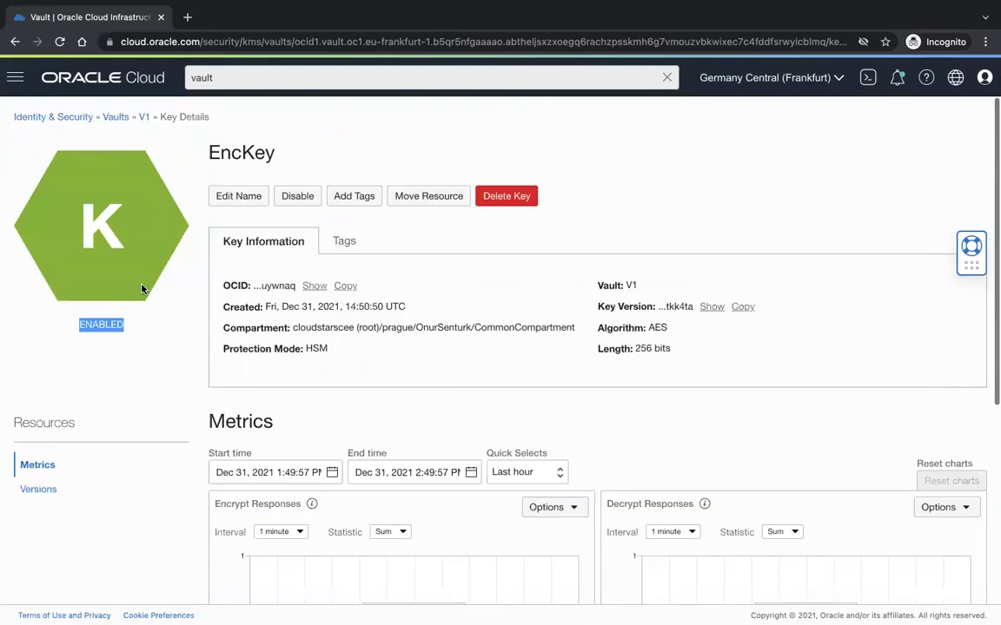
pyautogui.click(145, 117)
pyautogui.scroll(-2, 152, 321)
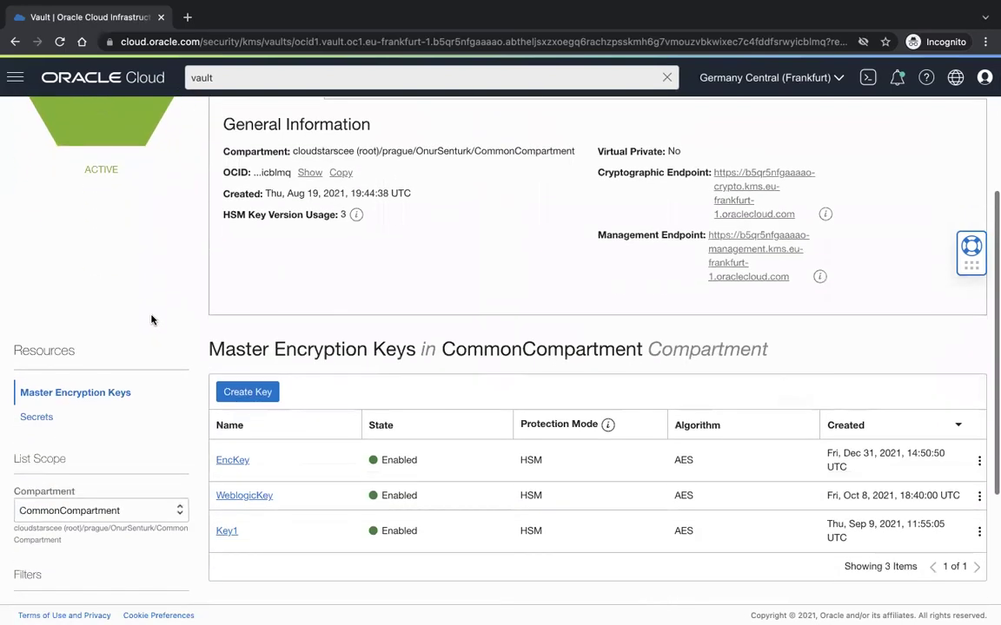
pyautogui.scroll(-1, 104, 347)
pyautogui.click(38, 372)
# - Start a new secret named NewDBSNMP with a description, encrypted with EncKey
pyautogui.click(258, 344)
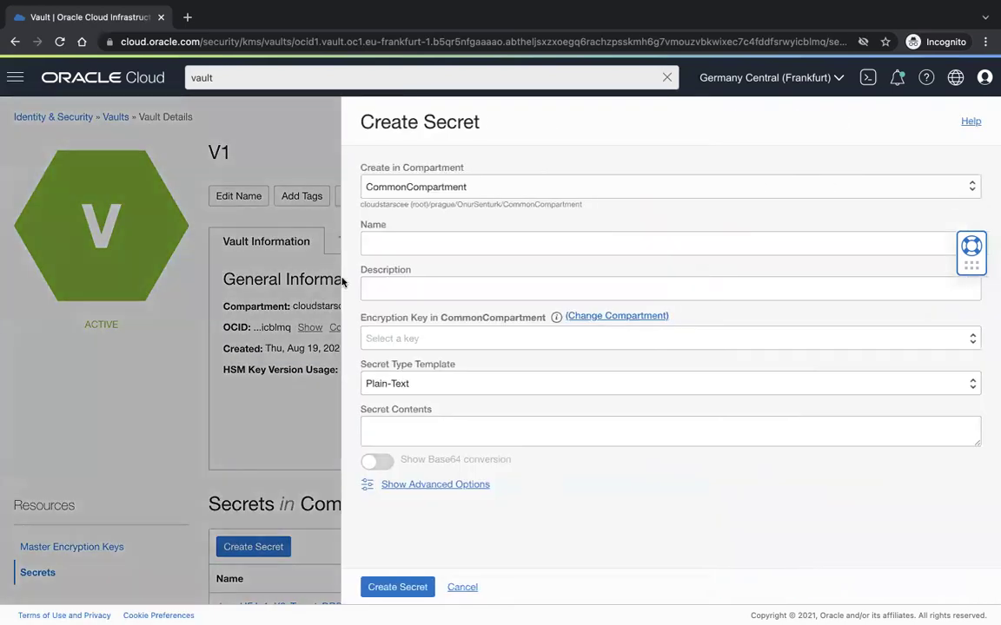
pyautogui.click(400, 253)
pyautogui.write('DB')
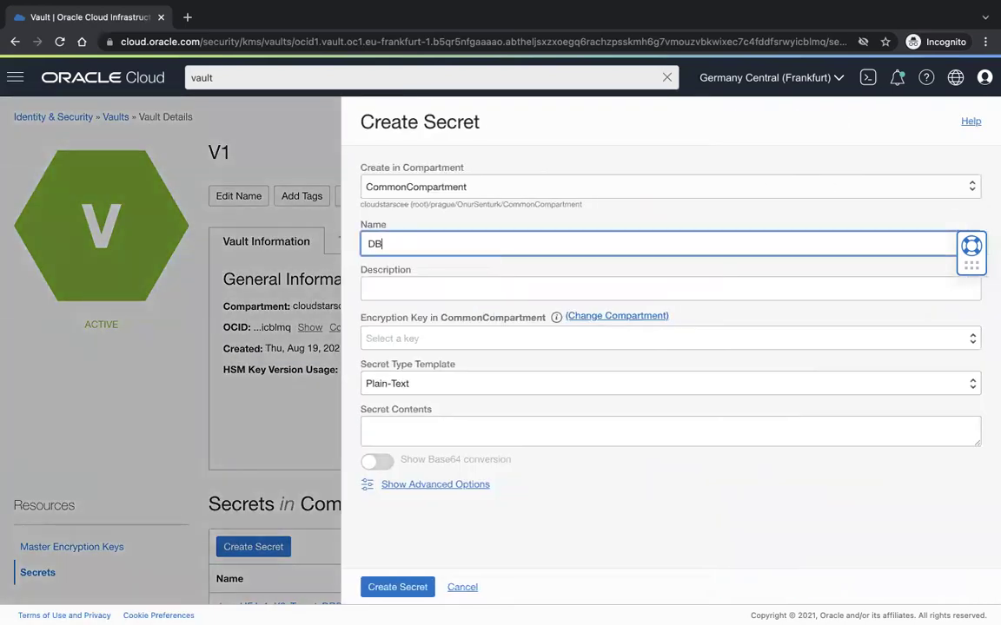
pyautogui.press('BackSpace')
pyautogui.press('BackSpace')
pyautogui.write('N')
pyautogui.click(671, 288)
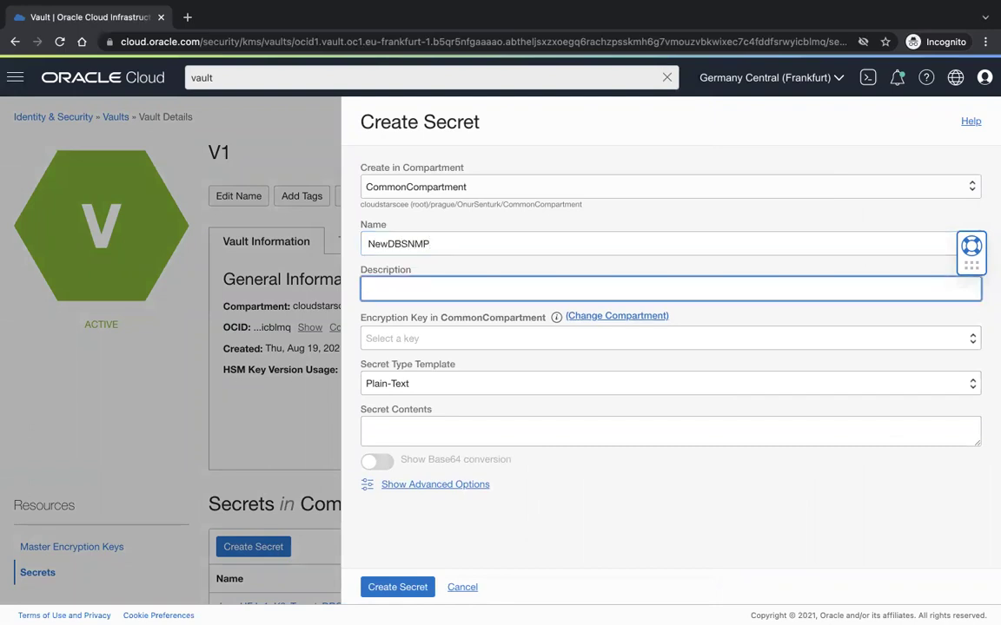
pyautogui.write('DB')
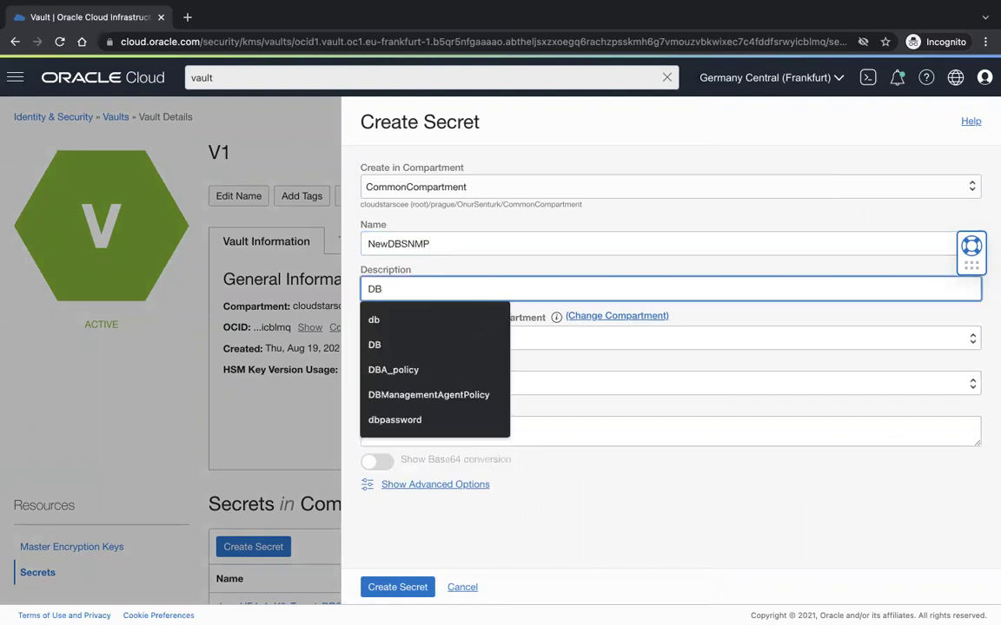
pyautogui.write('SNMP user password to be used in the database management')
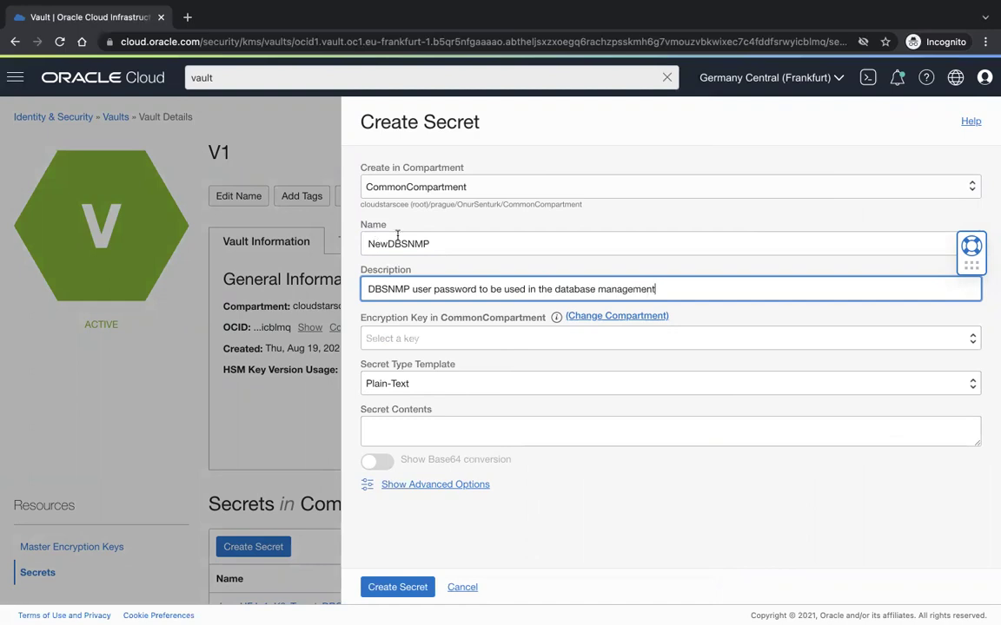
pyautogui.click(402, 338)
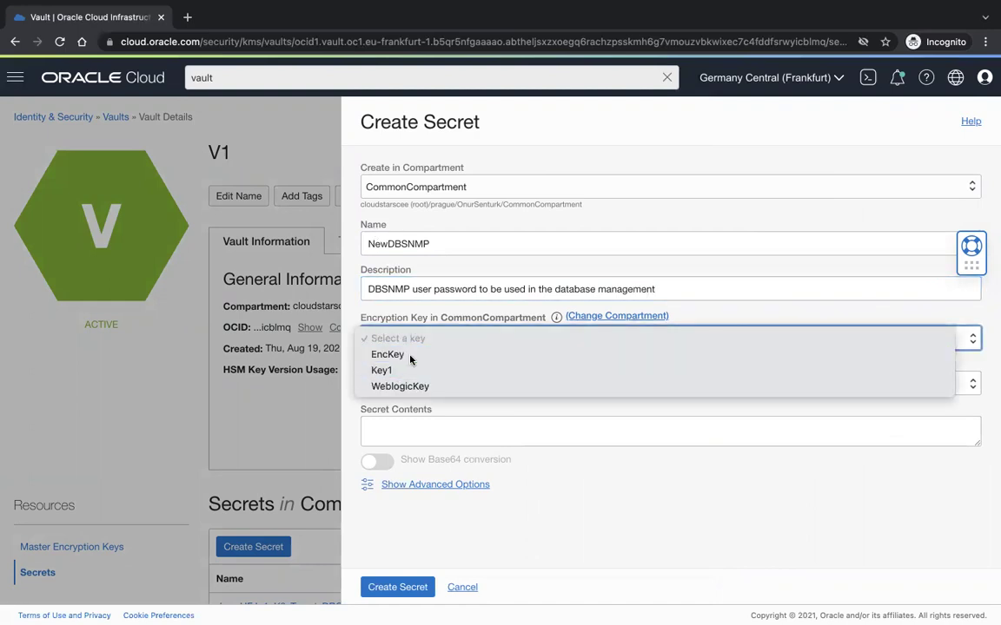
pyautogui.click(387, 355)
# - Paste the dbsnmp password from the Sublime notes as the secret contents and create it
pyautogui.click(431, 435)
pyautogui.hotkey('ctrl', 'Left')
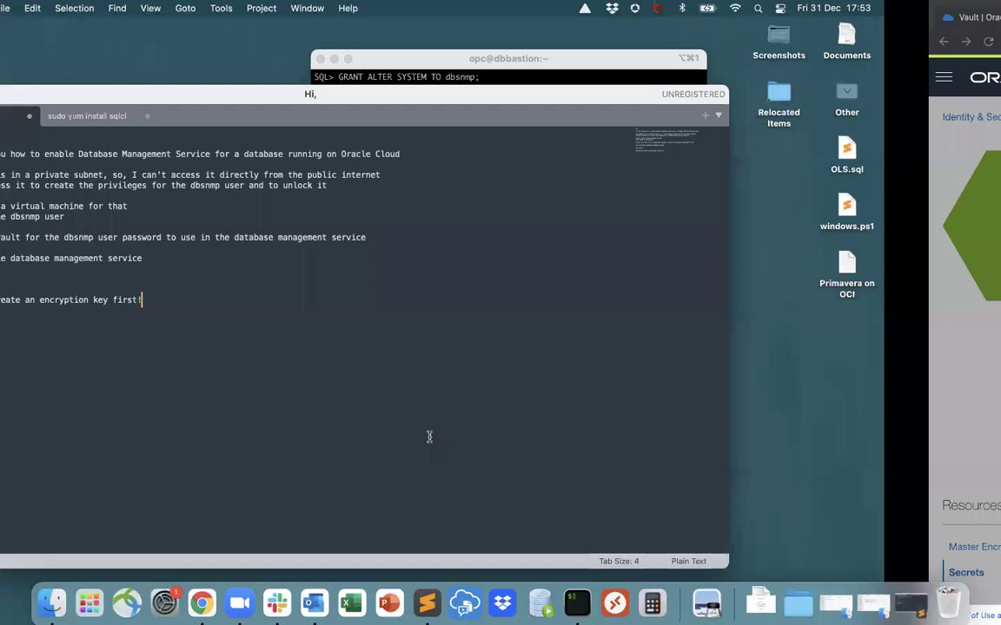
pyautogui.click(198, 117)
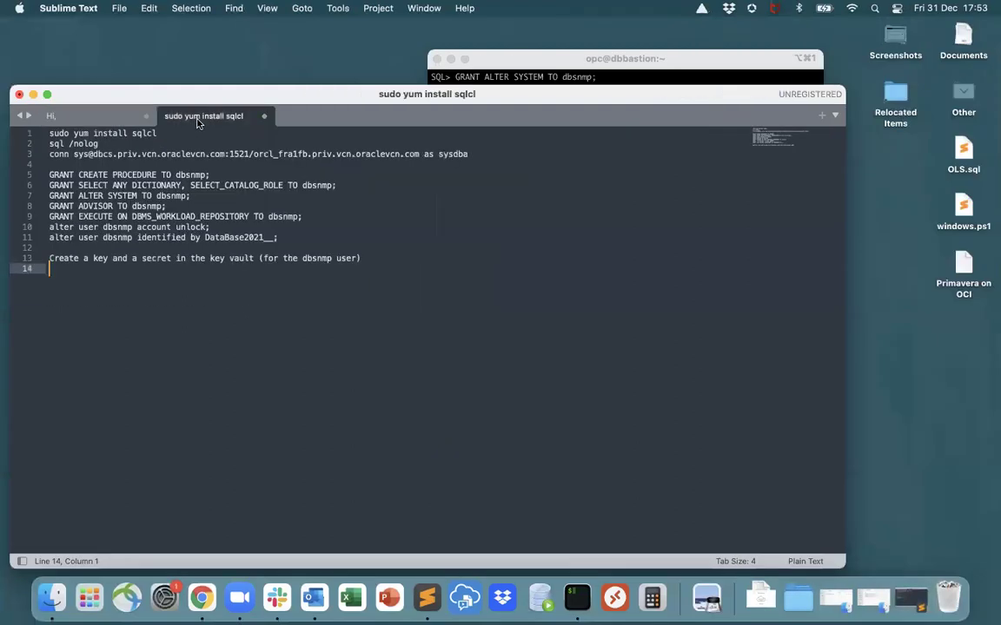
pyautogui.doubleClick(236, 237)
pyautogui.press('super+c')
pyautogui.hotkey('ctrl', 'Right')
pyautogui.press('super+v')
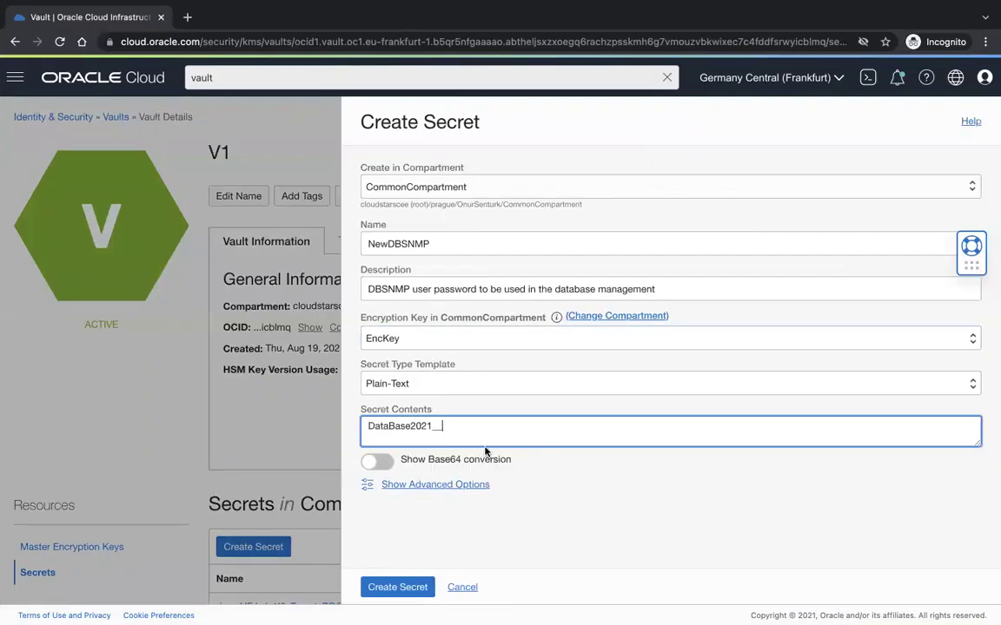
pyautogui.click(417, 589)
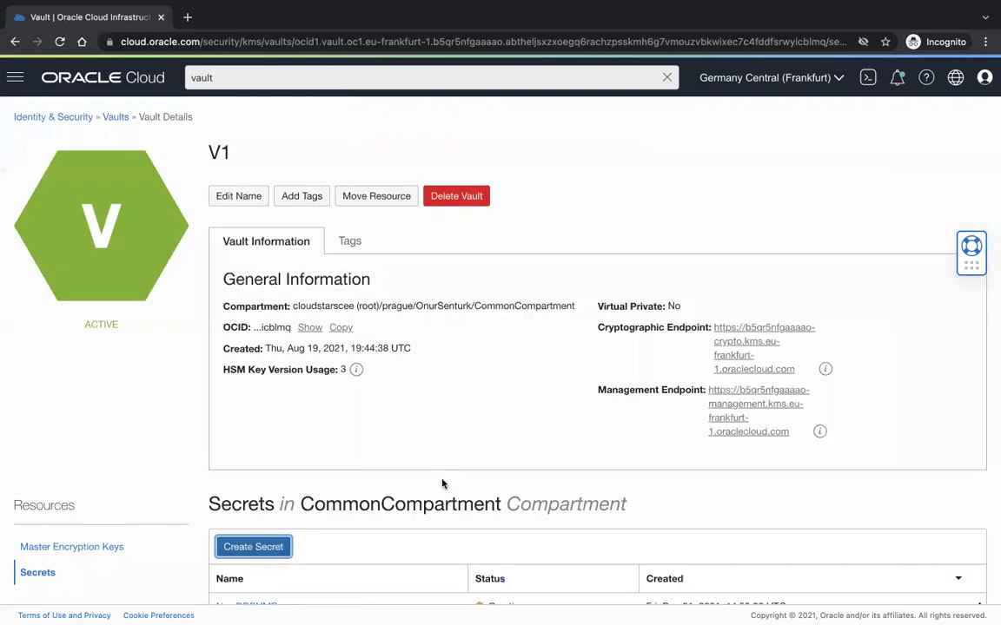
# - Look through Database Management's Administration, Private Endpoints and Managed Databases pages
pyautogui.scroll(-3, 441, 484)
pyautogui.scroll(3, 273, 409)
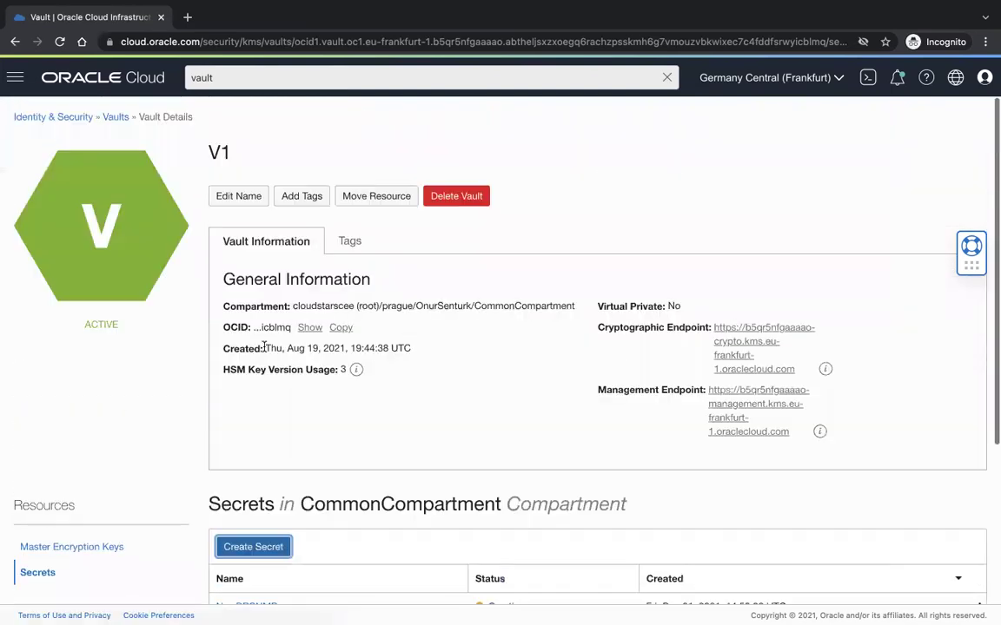
pyautogui.click(15, 77)
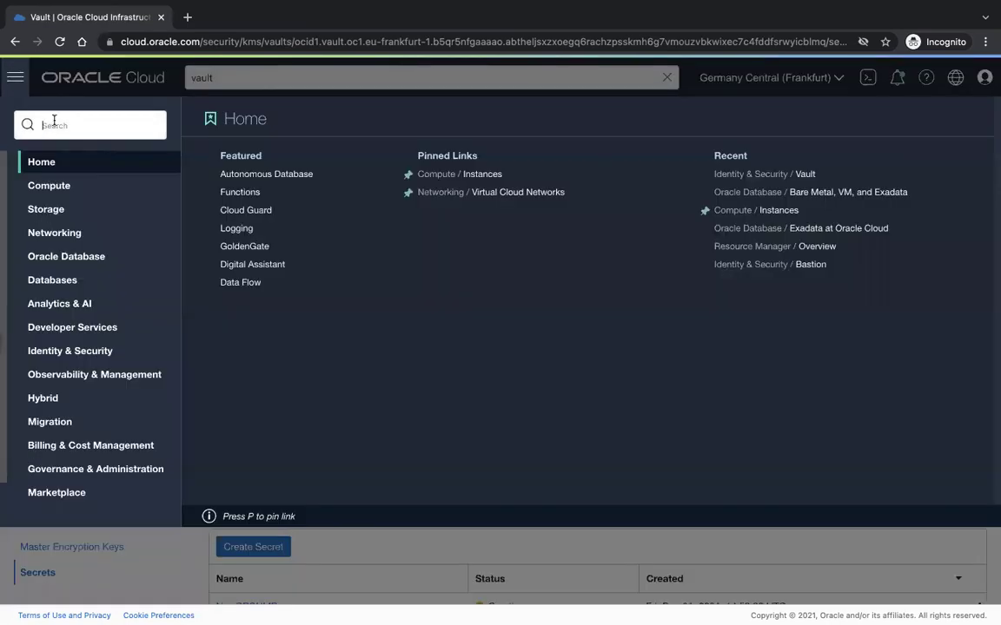
pyautogui.write('database man')
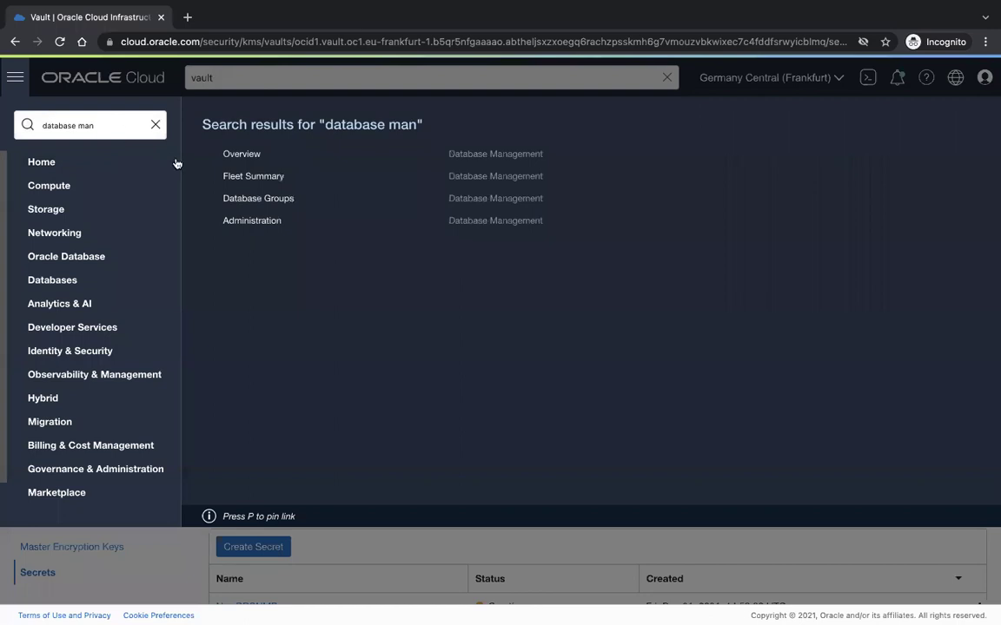
pyautogui.click(241, 155)
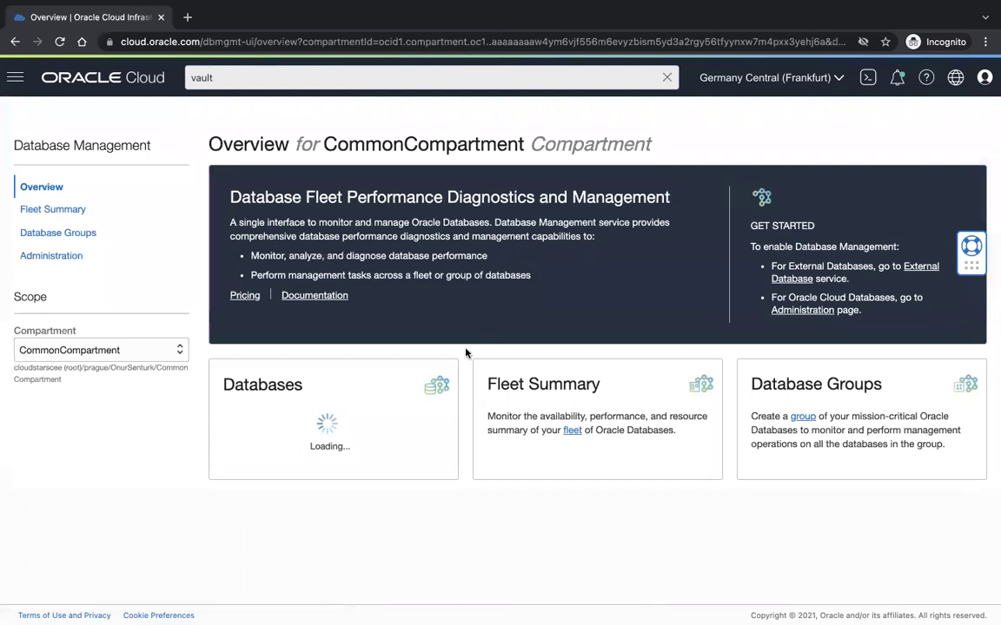
pyautogui.click(74, 258)
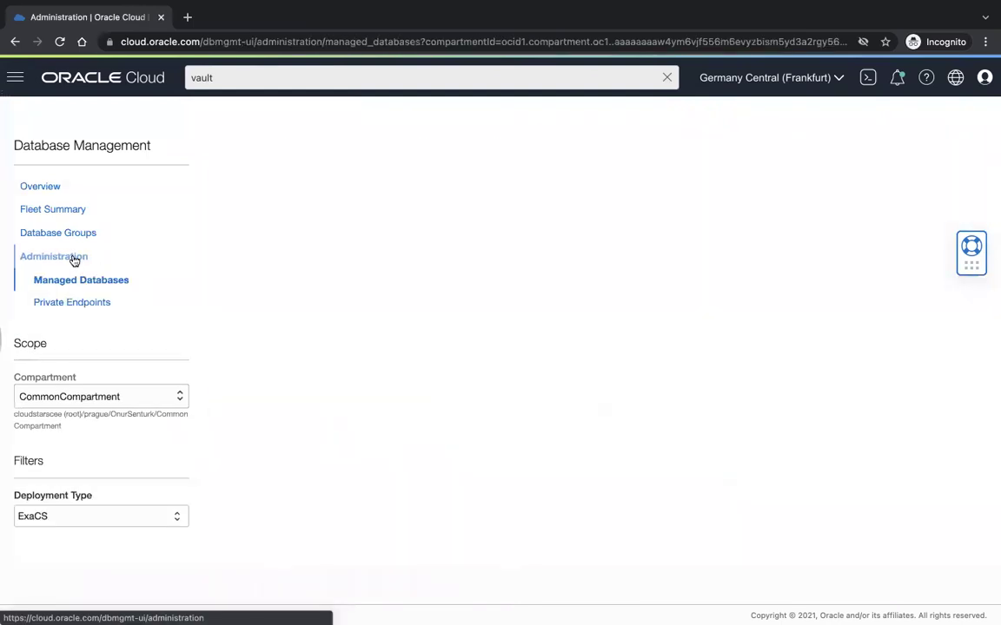
pyautogui.click(78, 304)
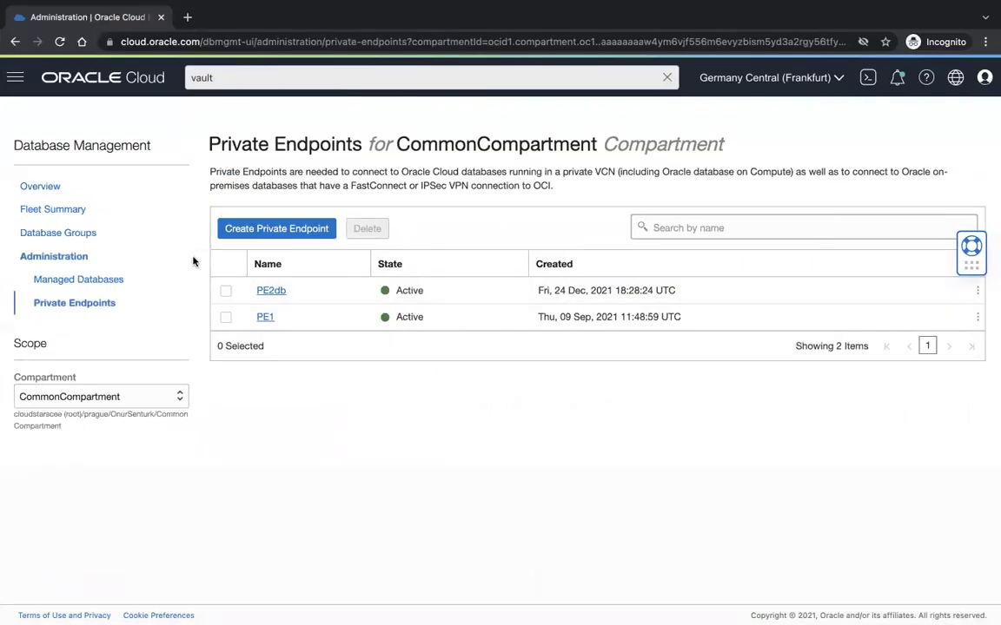
pyautogui.click(119, 280)
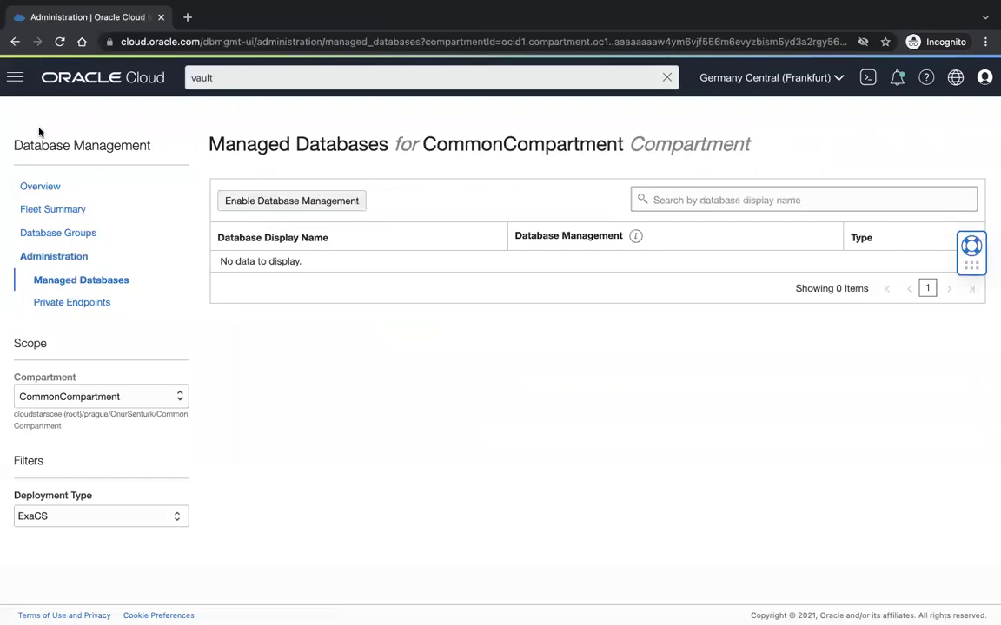
# - Go to the Bare Metal, VM, and Exadata DB Systems list
pyautogui.click(16, 80)
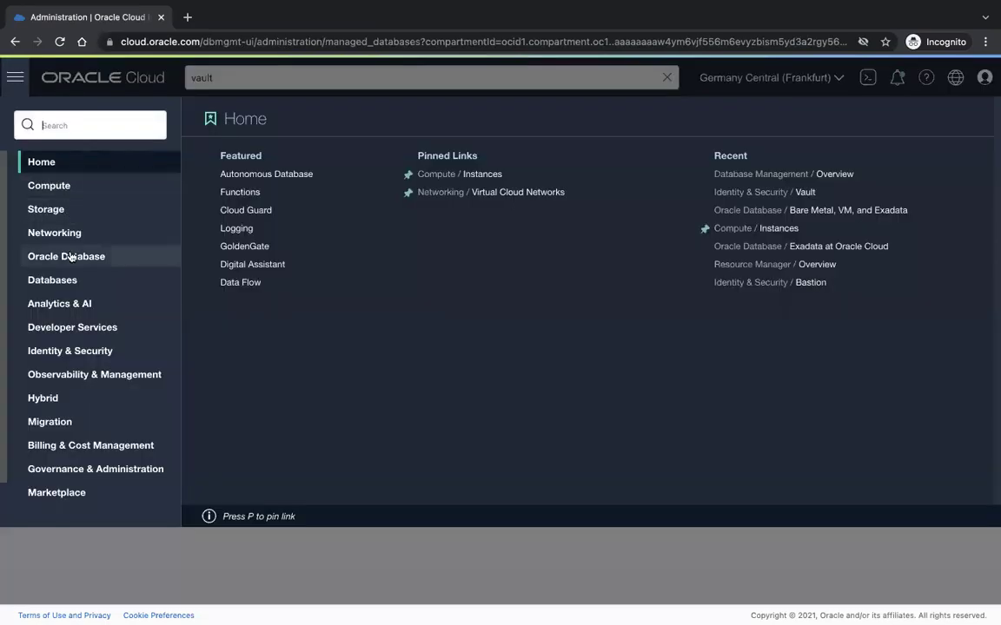
pyautogui.click(95, 257)
pyautogui.click(466, 158)
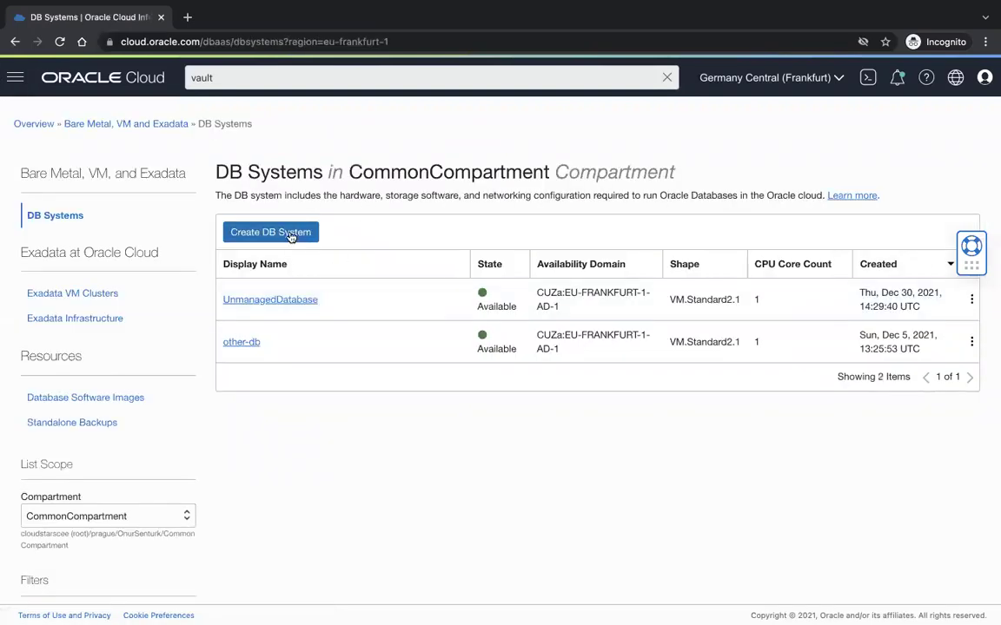
# - Open the orcl database in UnmanagedDatabase and start enabling Database Management
pyautogui.click(280, 301)
pyautogui.scroll(-2, 416, 304)
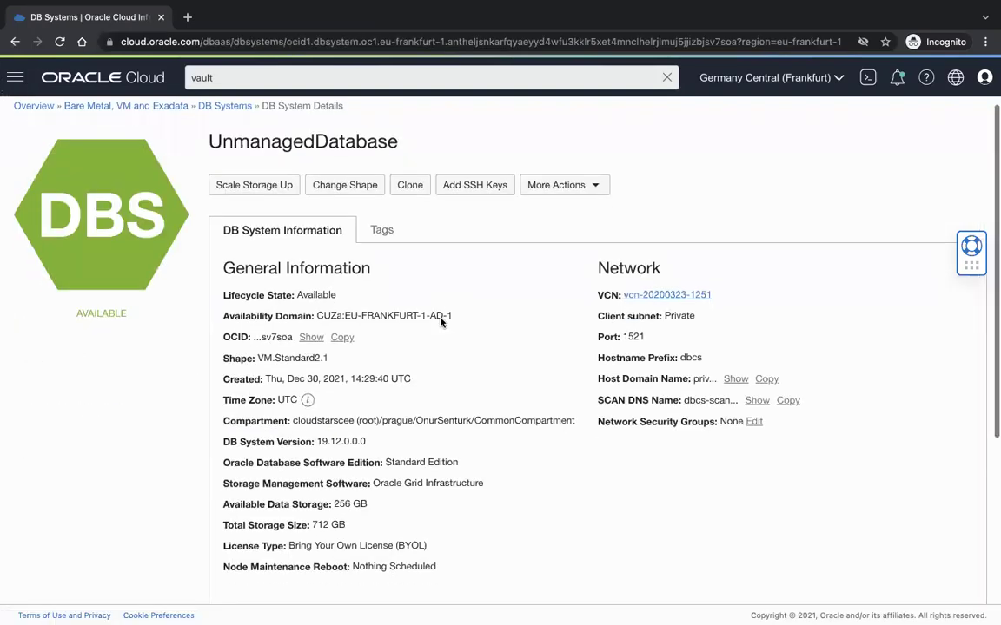
pyautogui.scroll(-1, 417, 339)
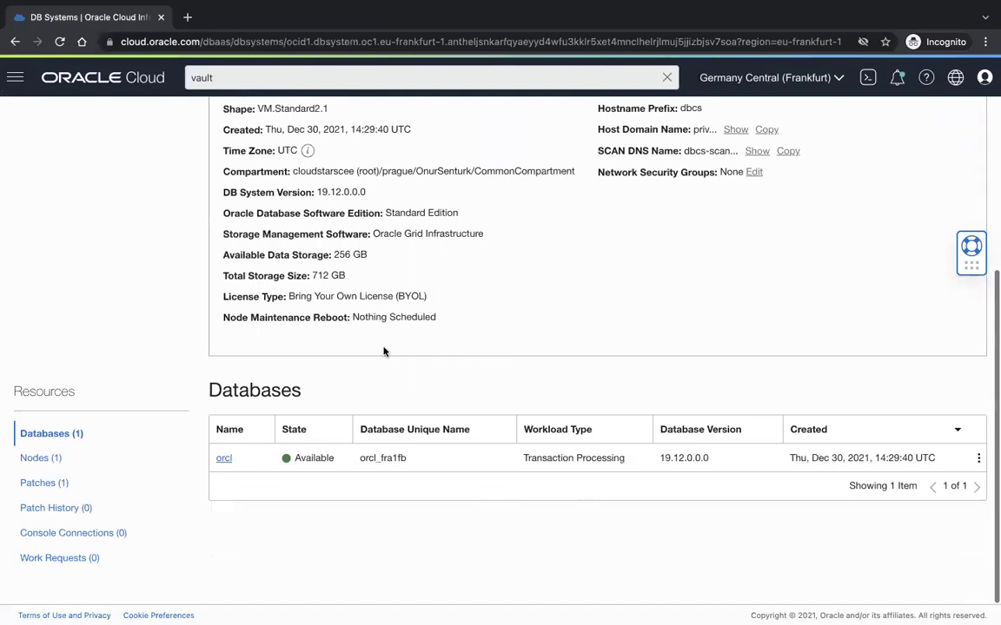
pyautogui.click(225, 459)
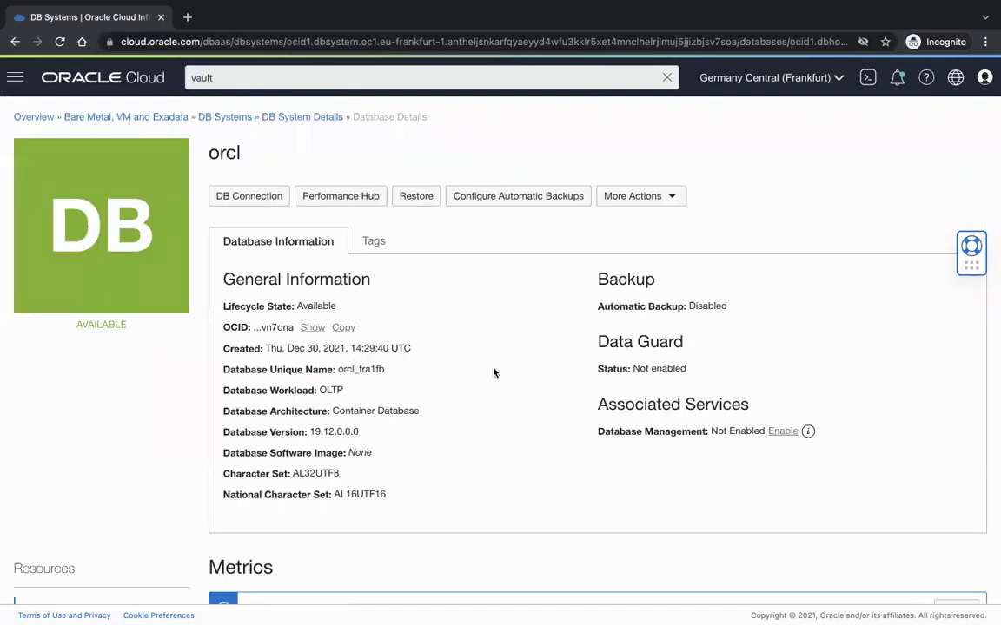
pyautogui.click(782, 432)
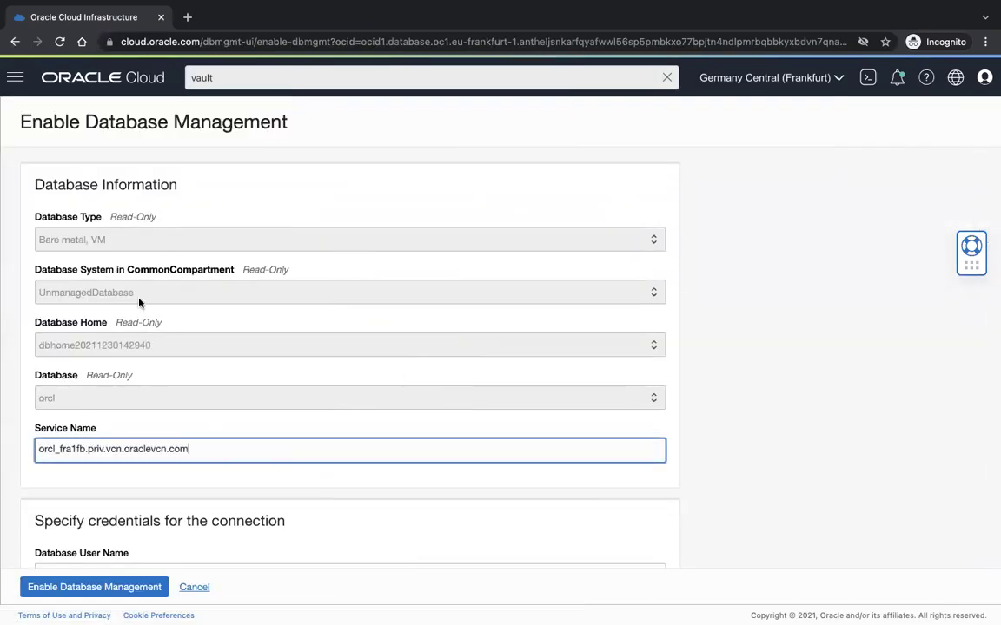
pyautogui.scroll(-3, 128, 393)
pyautogui.scroll(-2, 128, 393)
pyautogui.click(129, 385)
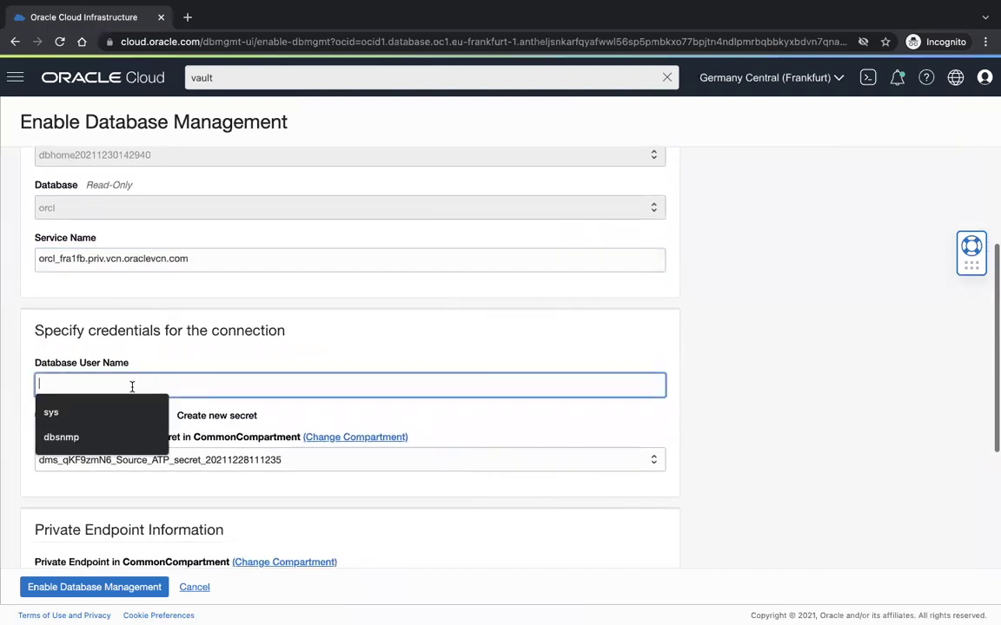
pyautogui.click(105, 437)
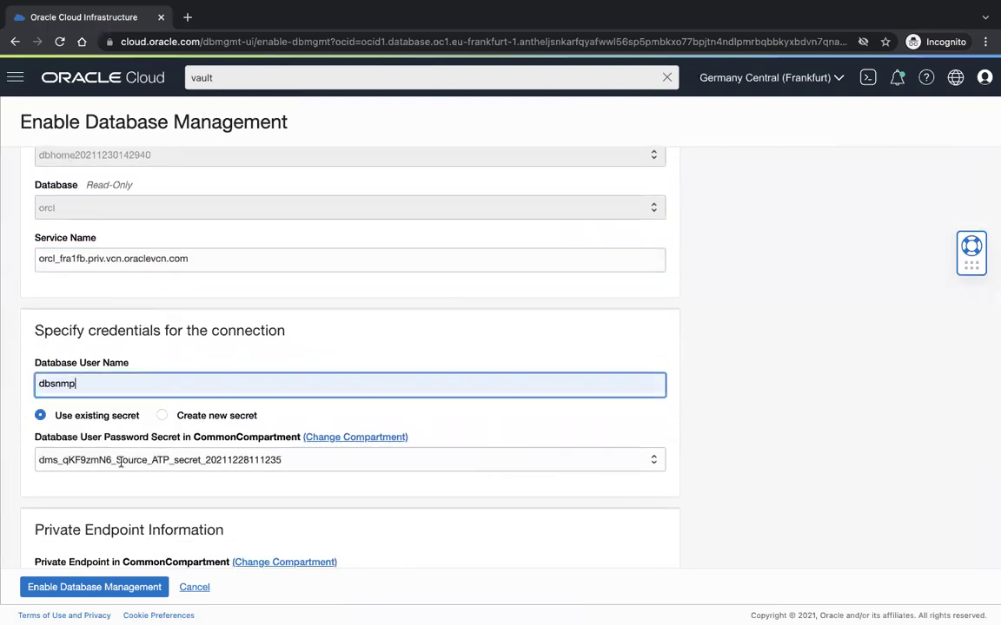
pyautogui.click(119, 460)
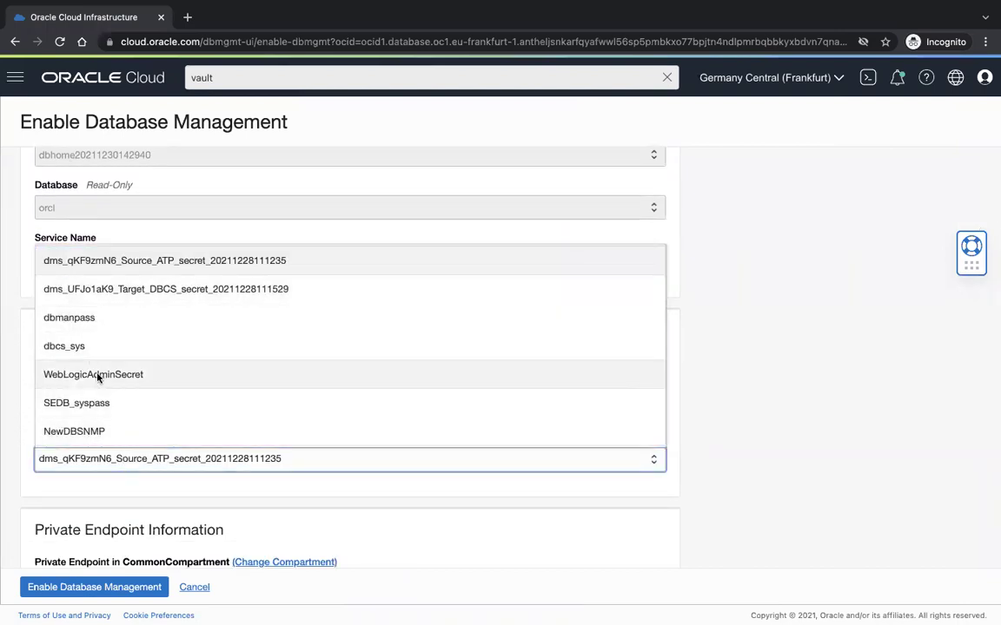
pyautogui.click(88, 432)
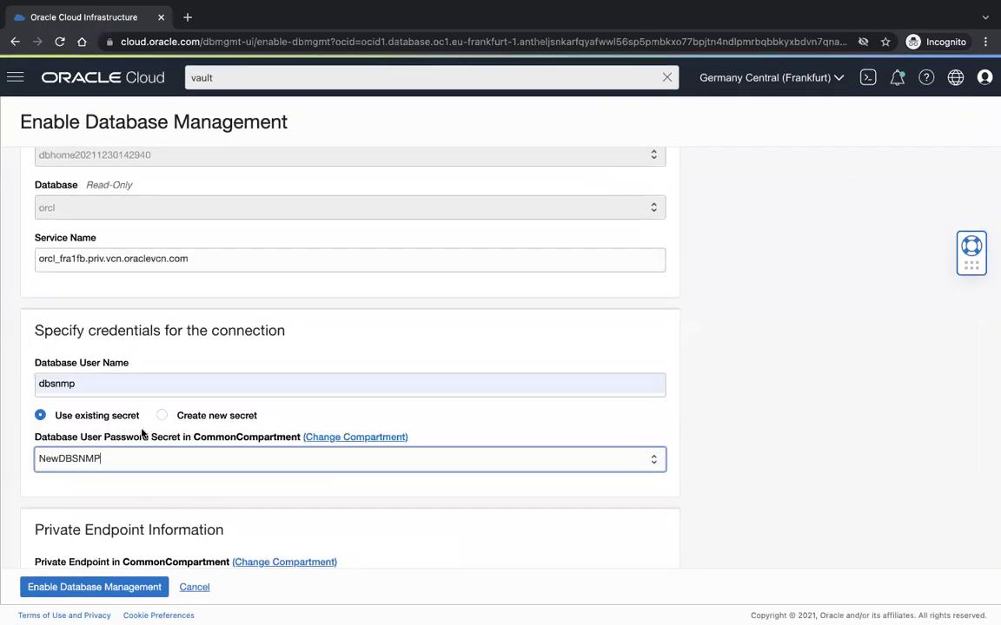
pyautogui.scroll(-2, 273, 416)
pyautogui.click(292, 410)
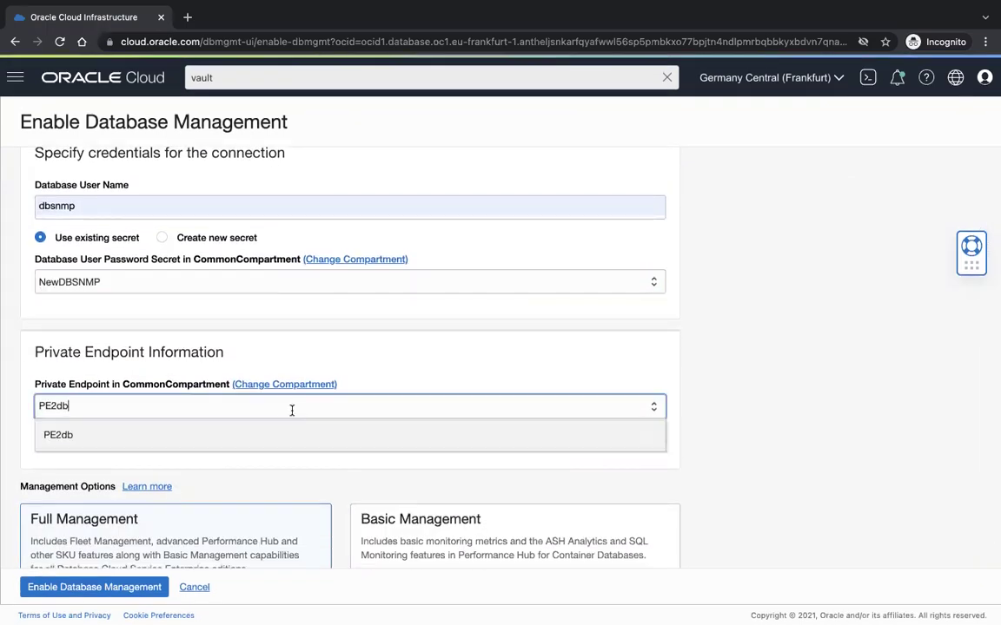
pyautogui.click(70, 432)
pyautogui.press('super+Tab')
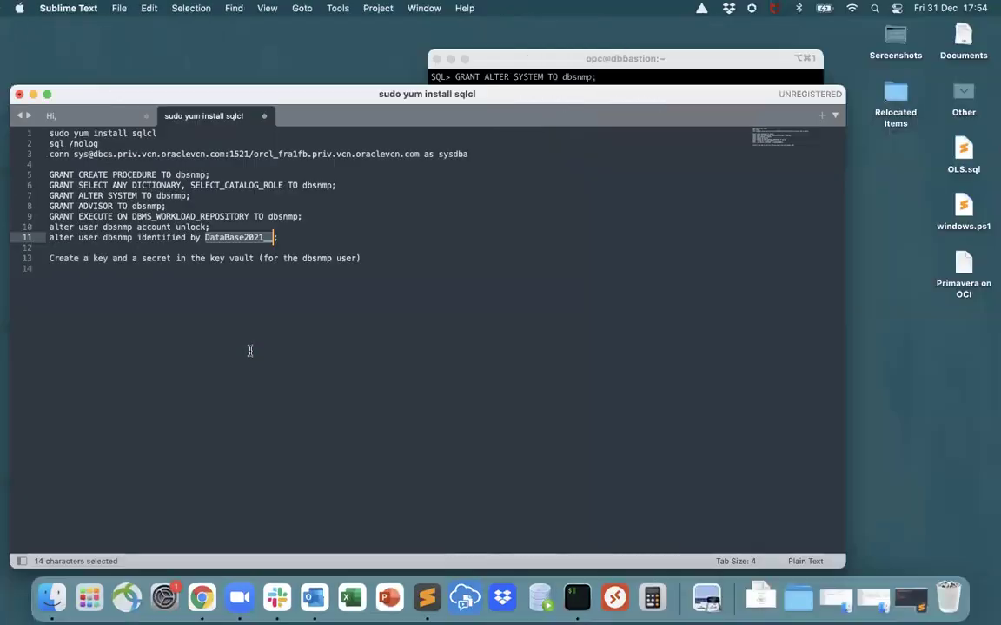
# - Add the note 'You need a private endpoint to enable database management' to the Hi, notes
pyautogui.hotkey('ctrl', 'Tab')
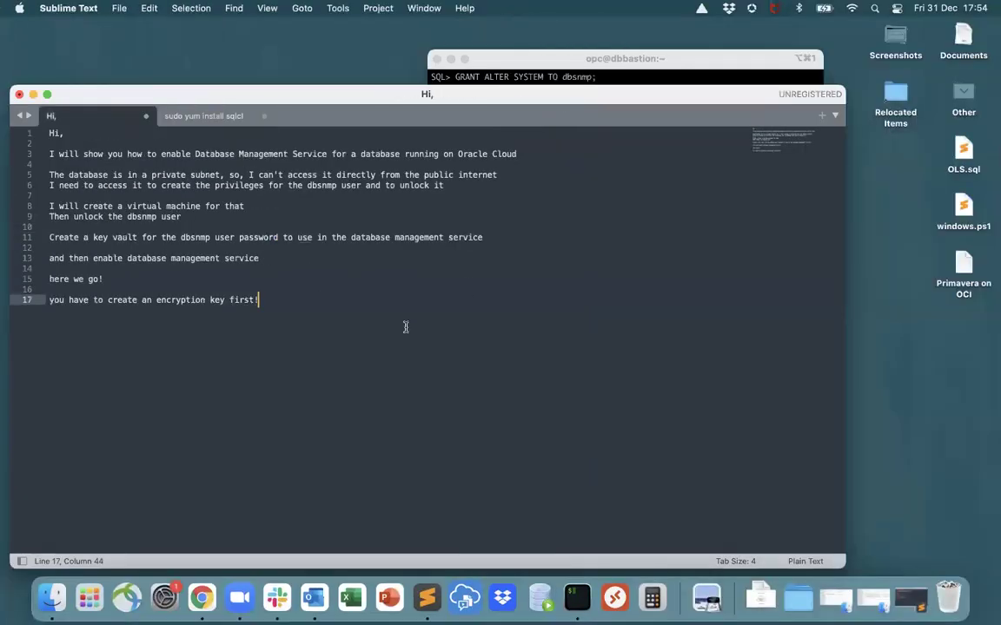
pyautogui.press('Return')
pyautogui.write('Yo')
pyautogui.press('BackSpace')
pyautogui.press('BackSpace')
pyautogui.press('Return')
pyautogui.write('You need to ha')
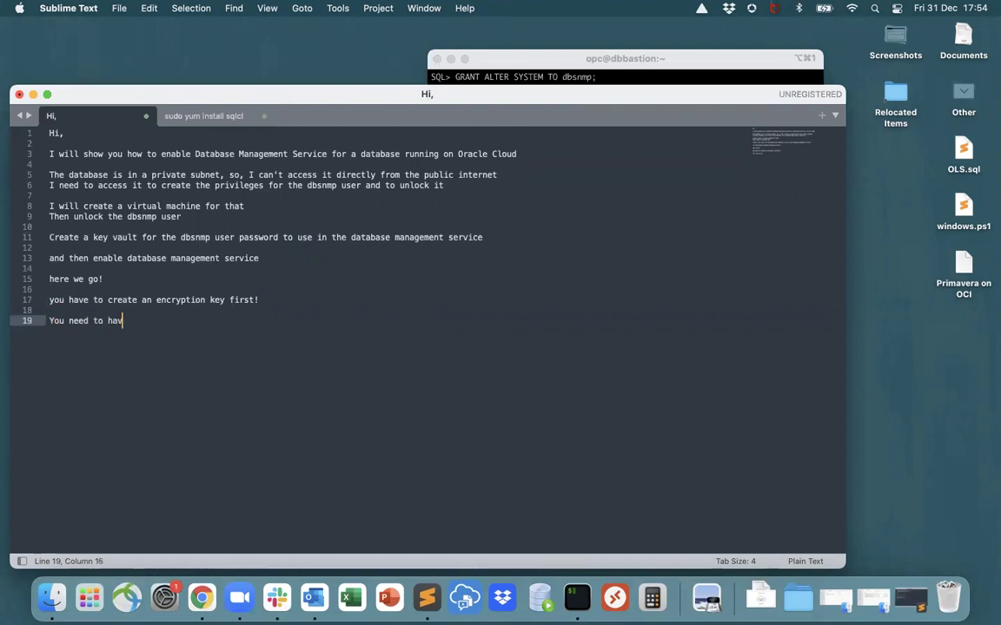
pyautogui.write('vate endpoint to ')
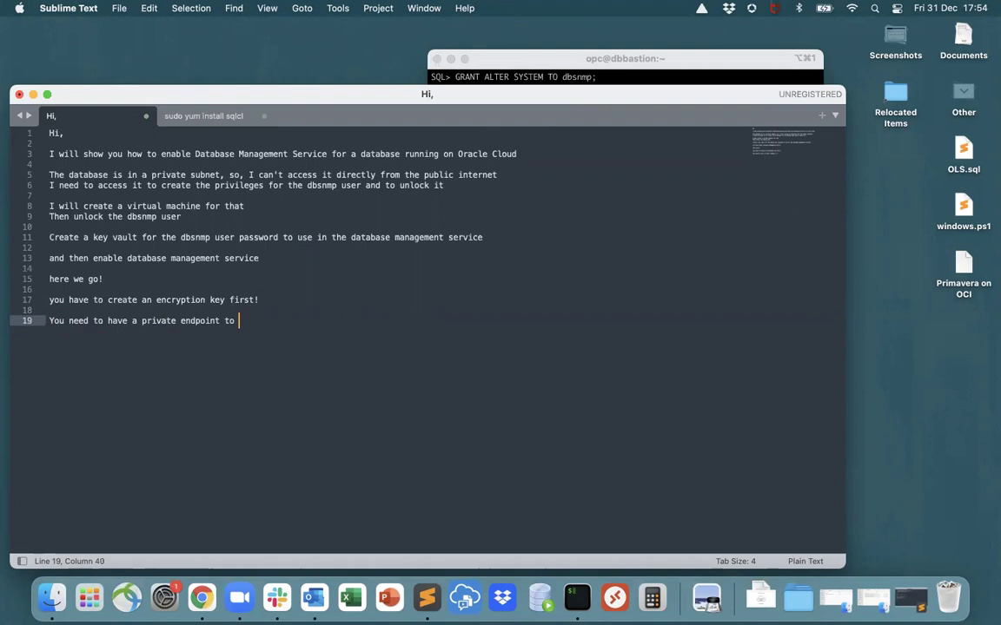
pyautogui.write('use')
pyautogui.hotkey('alt', 'BackSpace')
pyautogui.write('enable dfatabase')
pyautogui.hotkey('alt', 'BackSpace')
pyautogui.write('database management')
# - Add the line 'I already have one but I will create one just to show you how'
pyautogui.press('Return')
pyautogui.write('I already have one but I will create one')
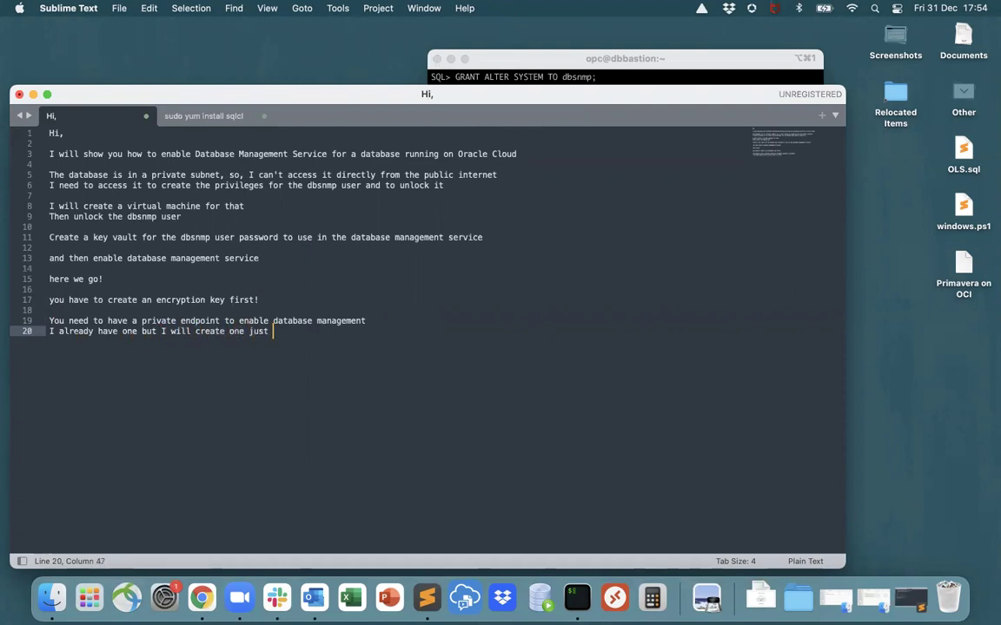
pyautogui.press('BackSpace')
pyautogui.press('BackSpace')
pyautogui.press('BackSpace')
pyautogui.press('BackSpace')
pyautogui.press('BackSpace')
pyautogui.write('just to show you how')
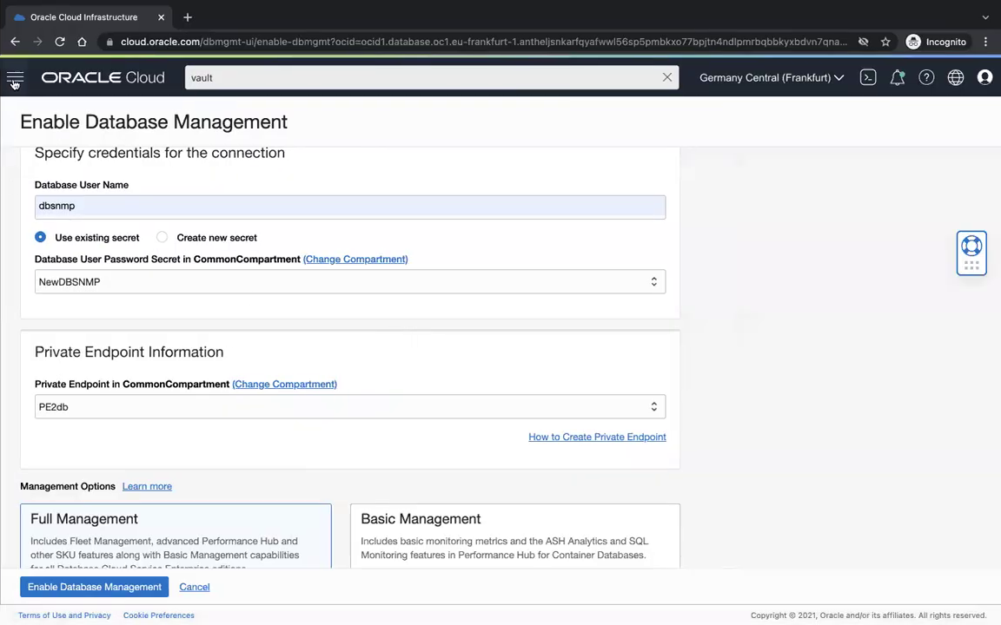
# - Go to Database Management's Administration > Private Endpoints list and start a new private endpoint
pyautogui.click(14, 78)
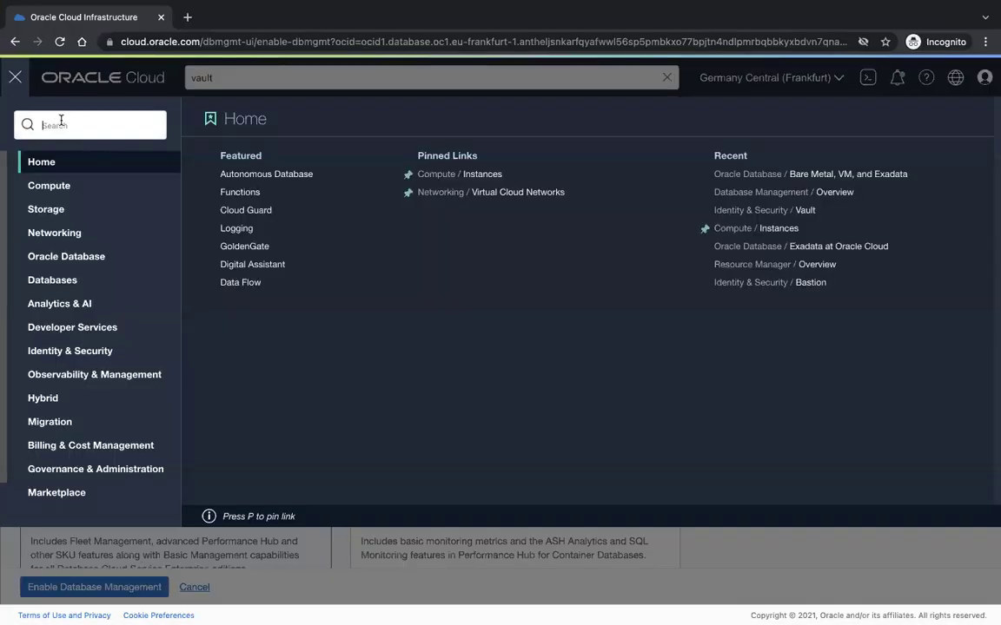
pyautogui.write('database manage')
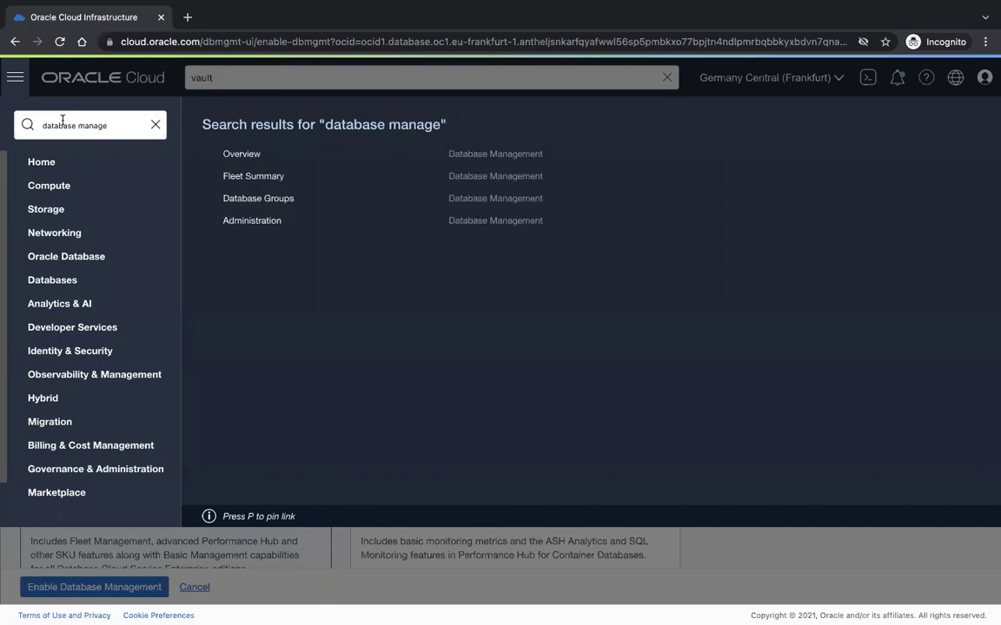
pyautogui.click(217, 154)
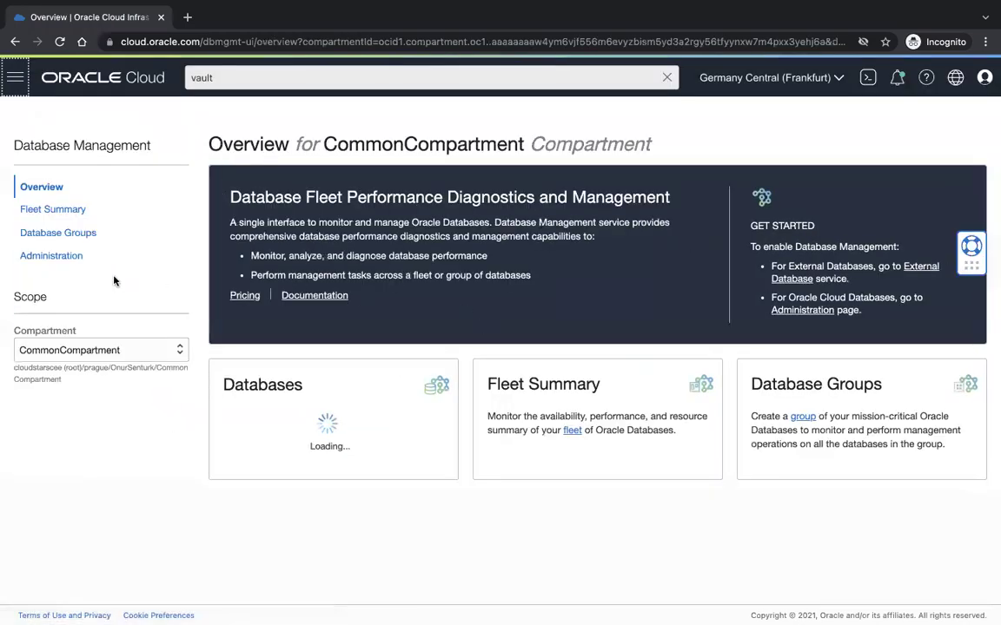
pyautogui.click(54, 256)
pyautogui.click(86, 305)
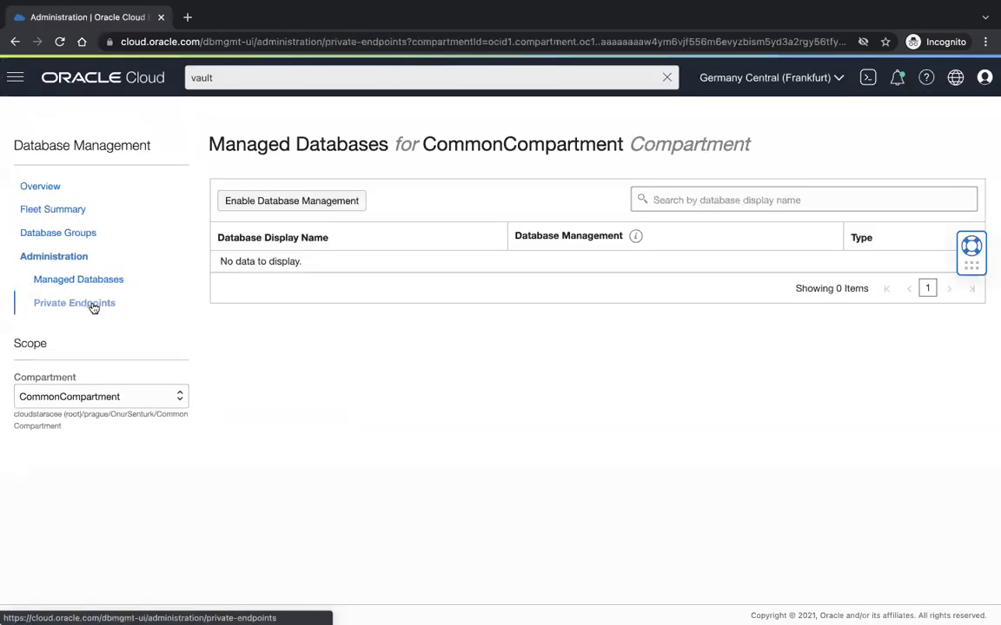
pyautogui.click(300, 229)
# - Name the endpoint NewPrivateEndpoint with description 'Private Endpoint for demo purposes'
pyautogui.click(489, 191)
pyautogui.write('New')
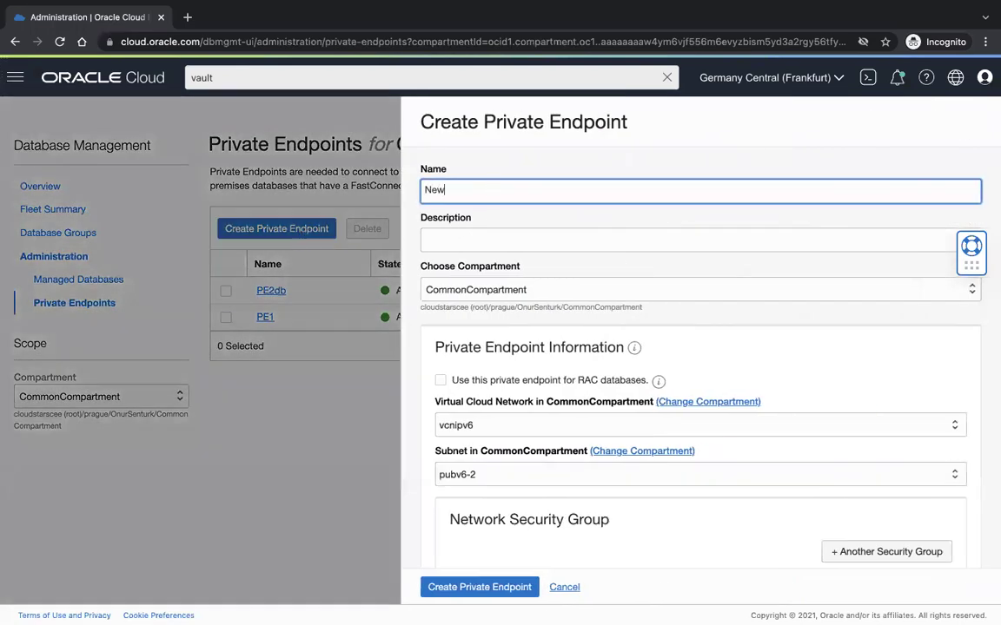
pyautogui.write('PrivateEndpoint')
pyautogui.press('Tab')
pyautogui.write('Private Endpoint for demo purpos')
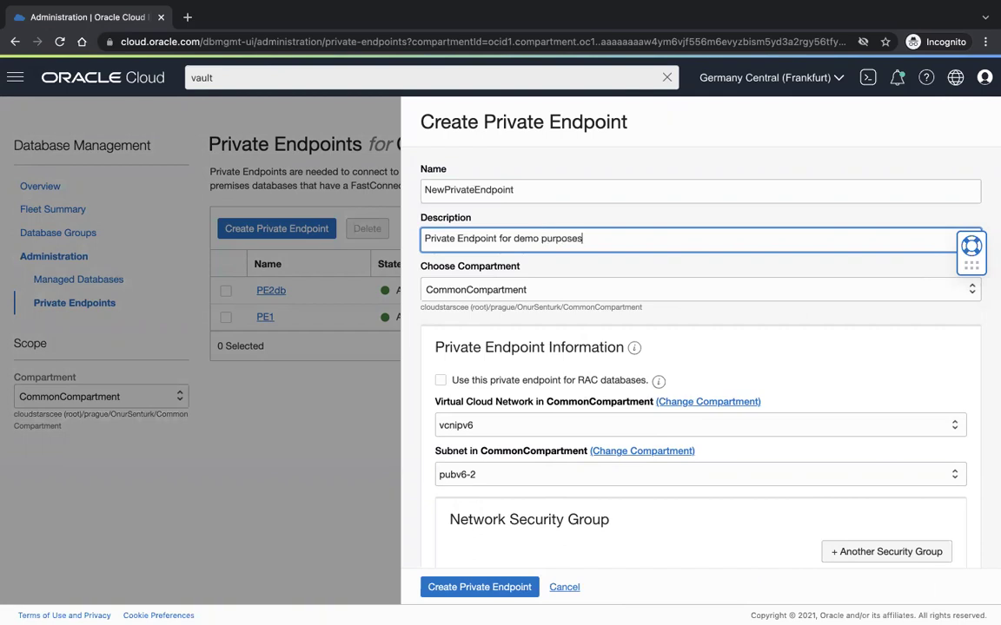
pyautogui.click(529, 425)
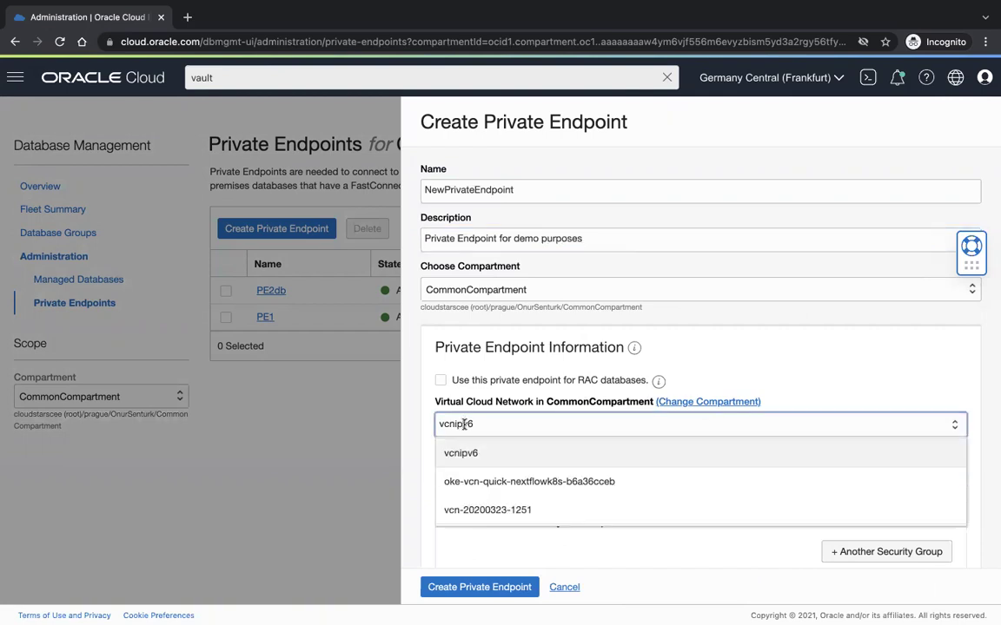
pyautogui.click(476, 513)
pyautogui.scroll(-2, 492, 462)
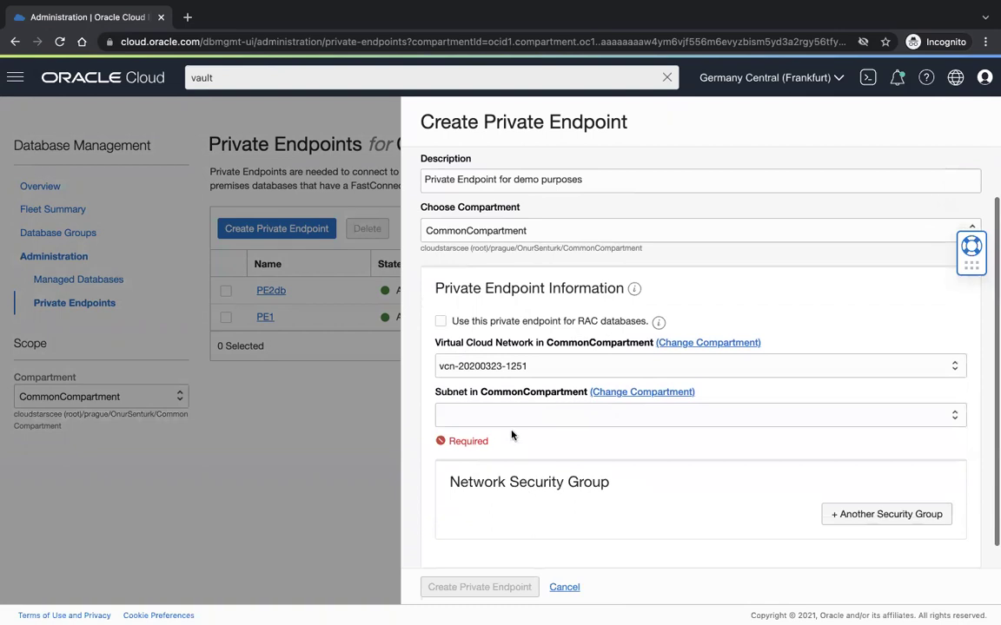
pyautogui.click(514, 416)
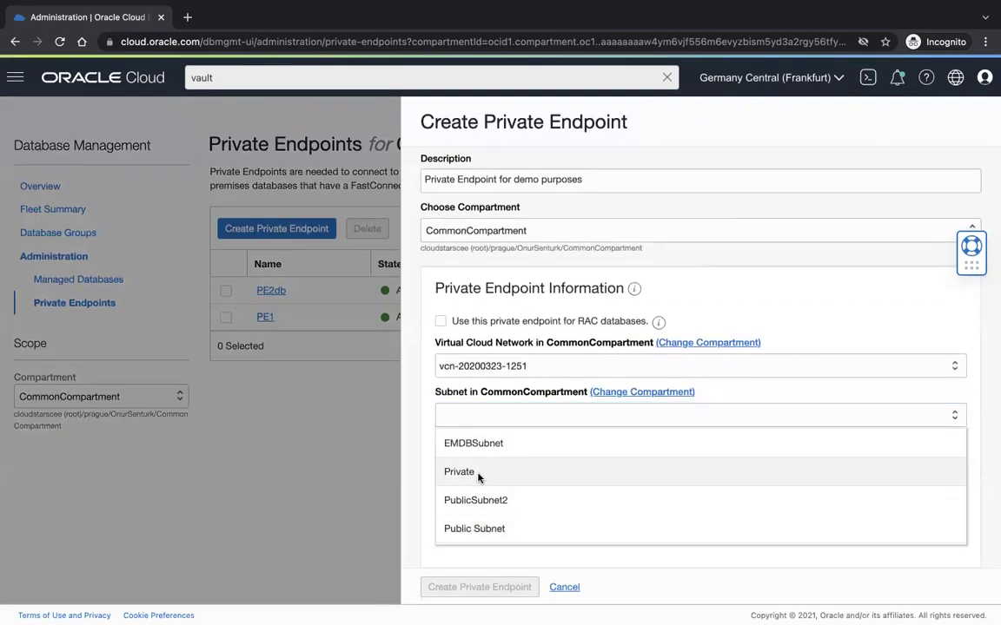
pyautogui.click(477, 475)
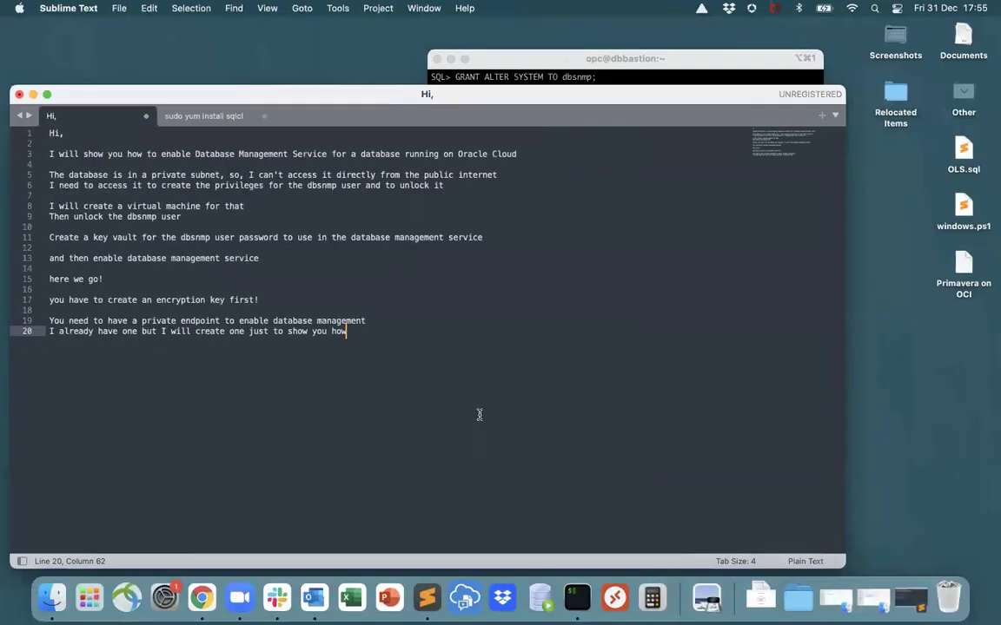
# - Add a note: 'I selected the same subnet as where my database currently is'
pyautogui.press('Return')
pyautogui.press('Return')
pyautogui.write('I selected the same subnet as my')
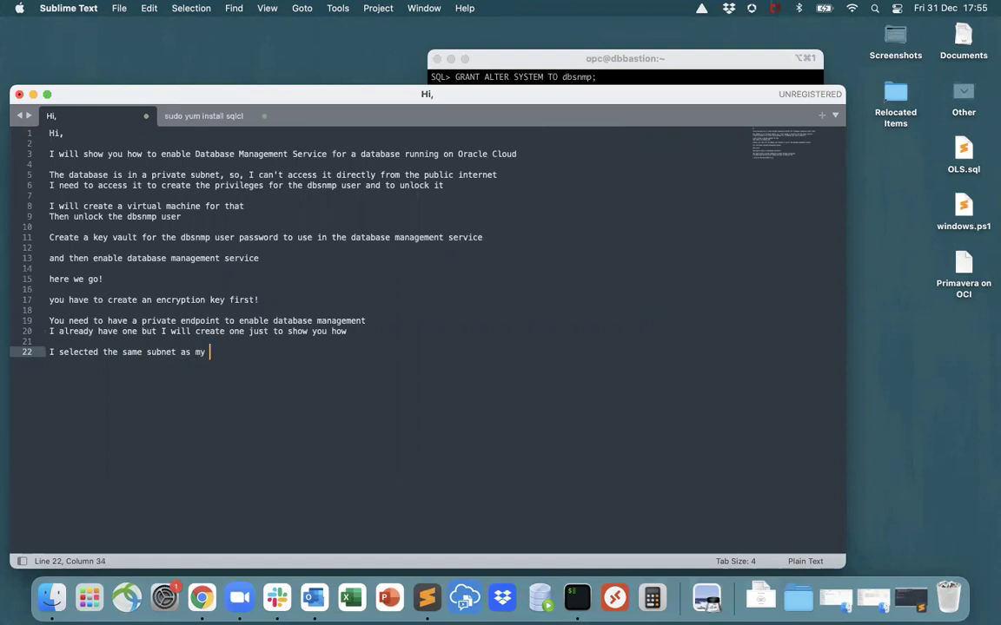
pyautogui.write(' where my')
pyautogui.press('BackSpace')
pyautogui.press('BackSpace')
pyautogui.press('BackSpace')
pyautogui.write('where my database currently is')
pyautogui.hotkey('ctrl', 'Right')
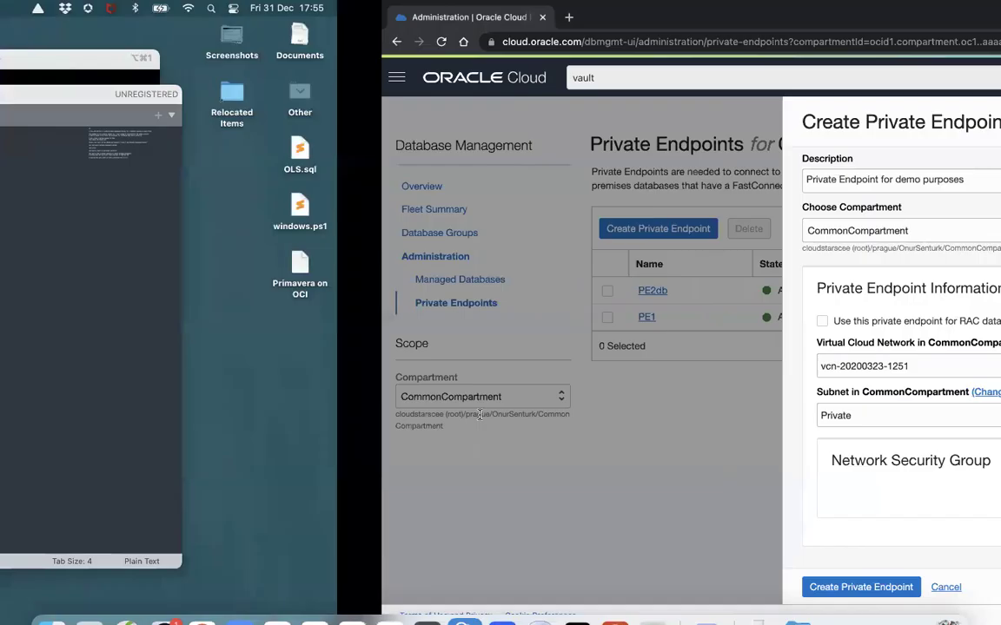
pyautogui.keyDown('ctrl'); pyautogui.click(83, 75); pyautogui.keyUp('ctrl')
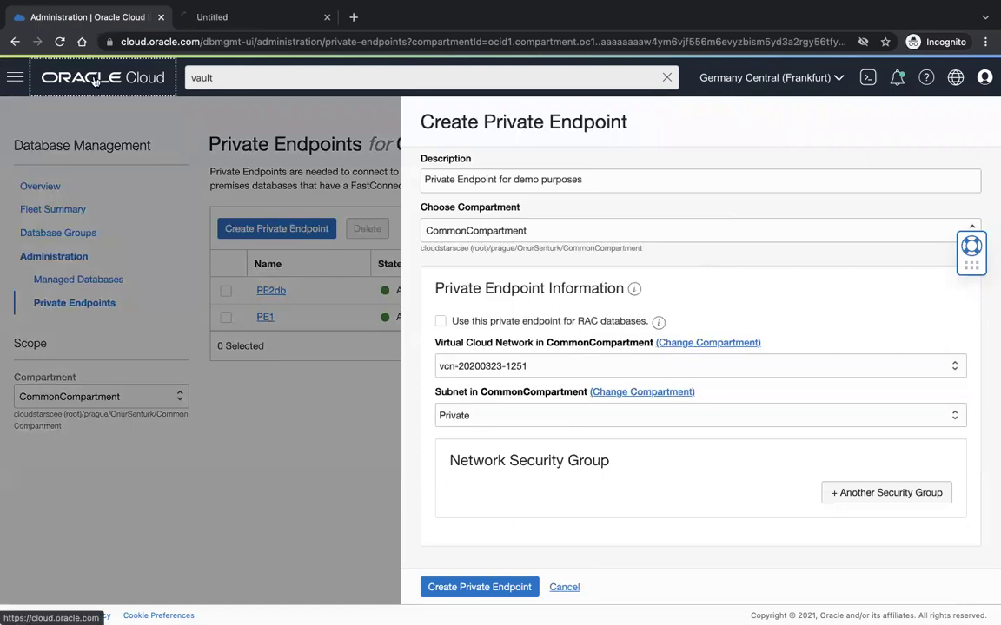
pyautogui.click(255, 15)
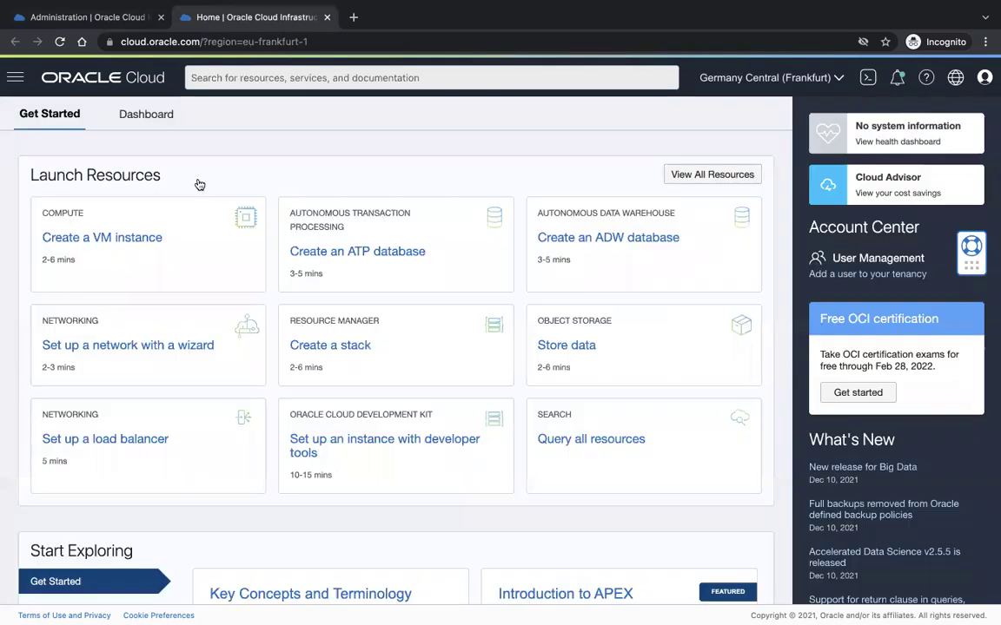
pyautogui.click(14, 78)
pyautogui.moveTo(200, 256)
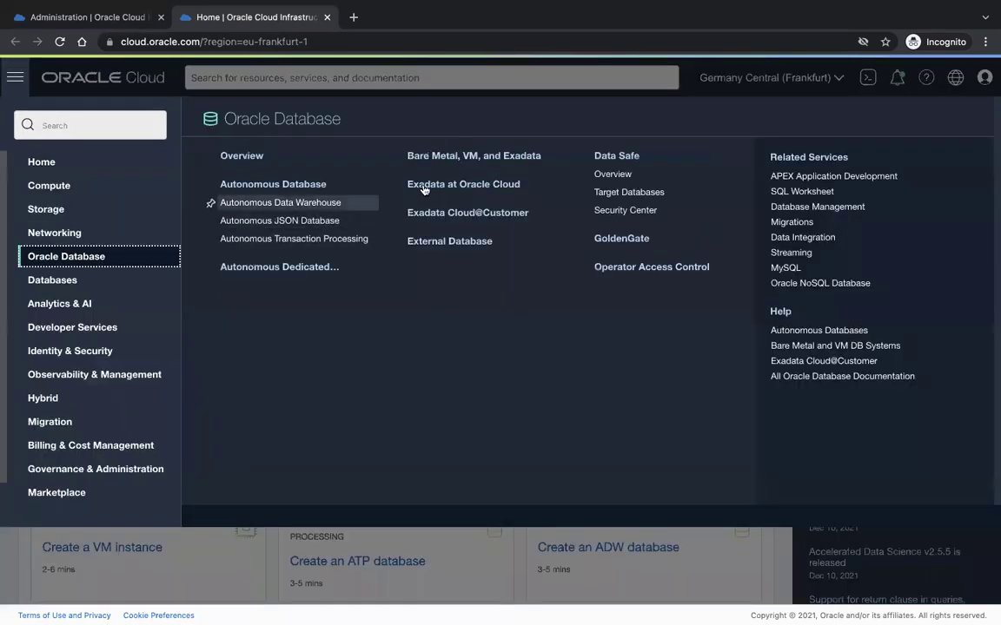
pyautogui.click(445, 159)
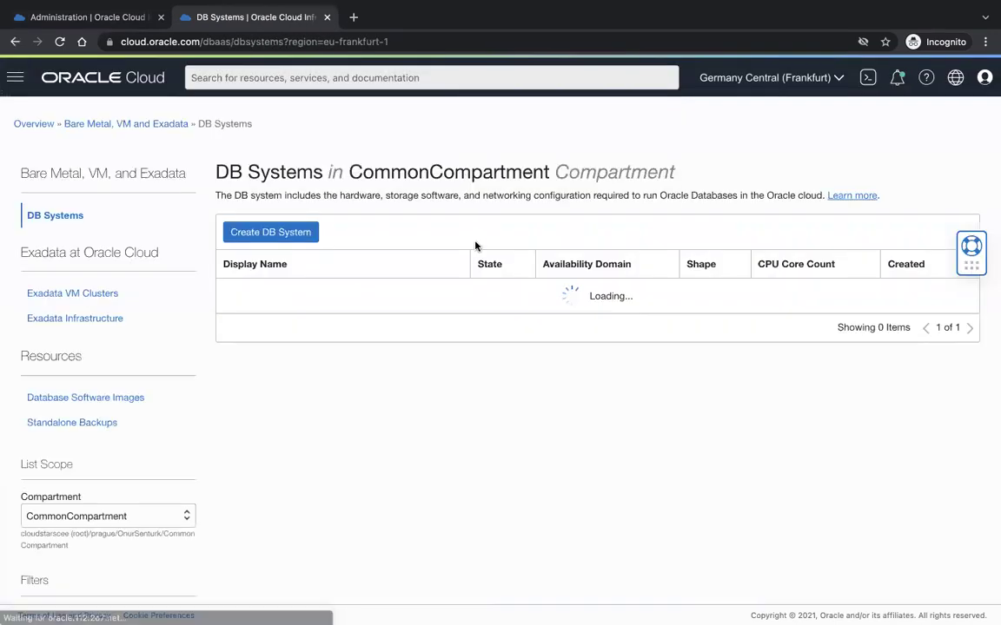
pyautogui.click(253, 302)
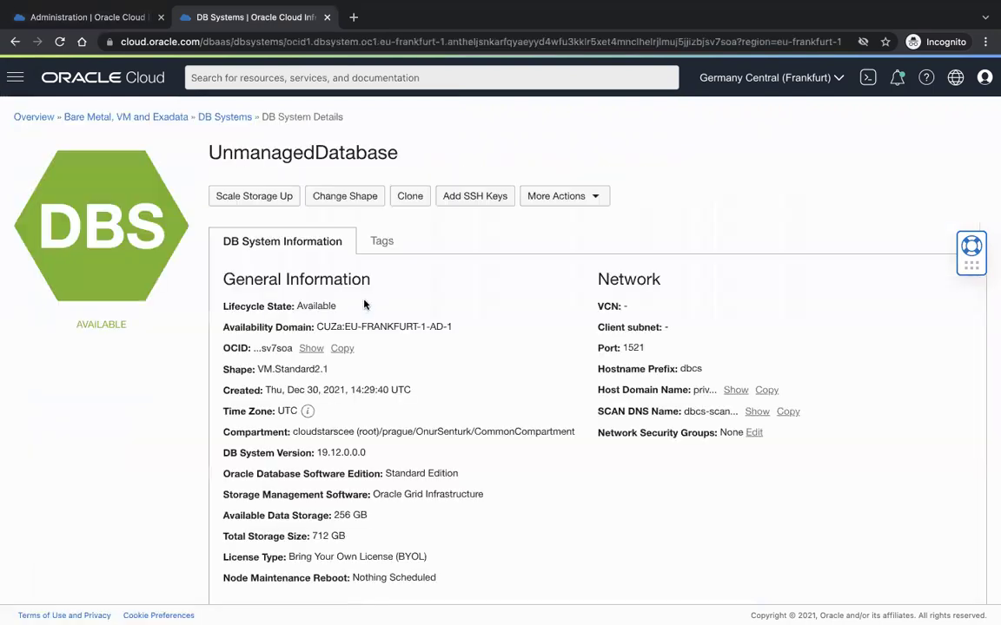
pyautogui.moveTo(696, 328); pyautogui.dragTo(625, 311)
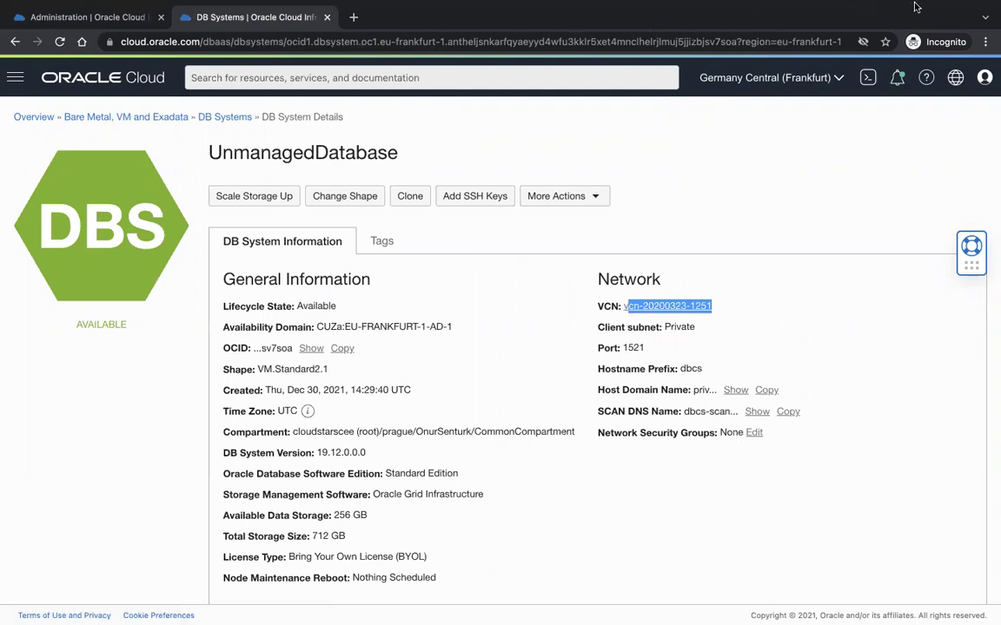
pyautogui.click(60, 17)
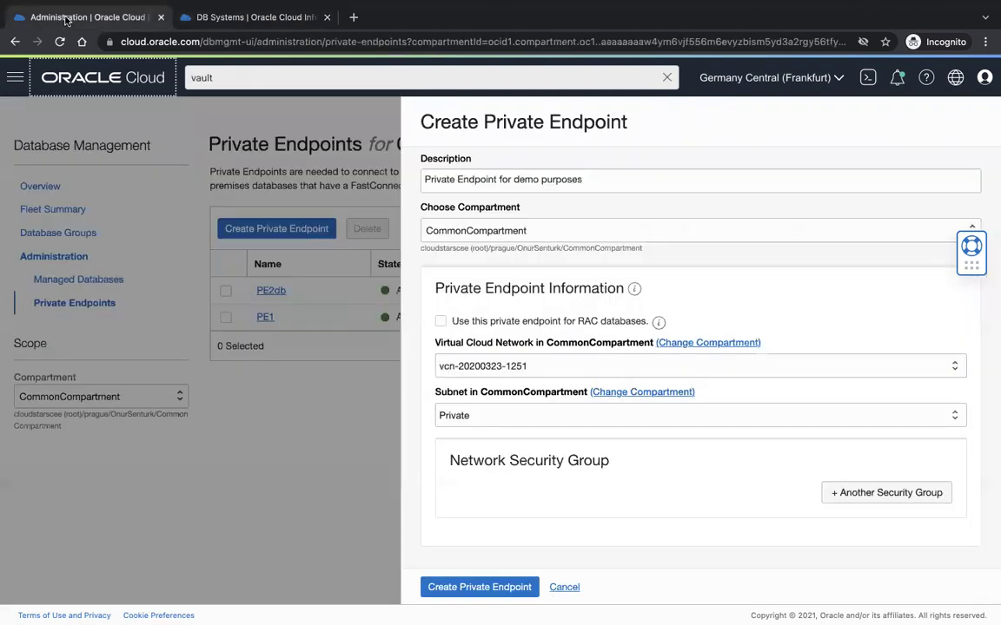
pyautogui.click(488, 365)
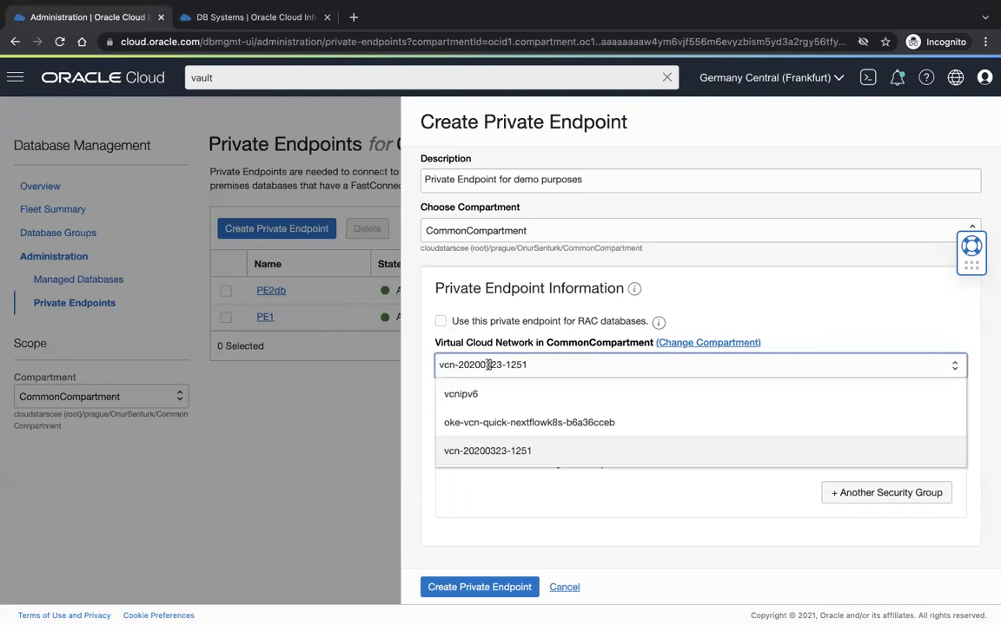
pyautogui.click(378, 340)
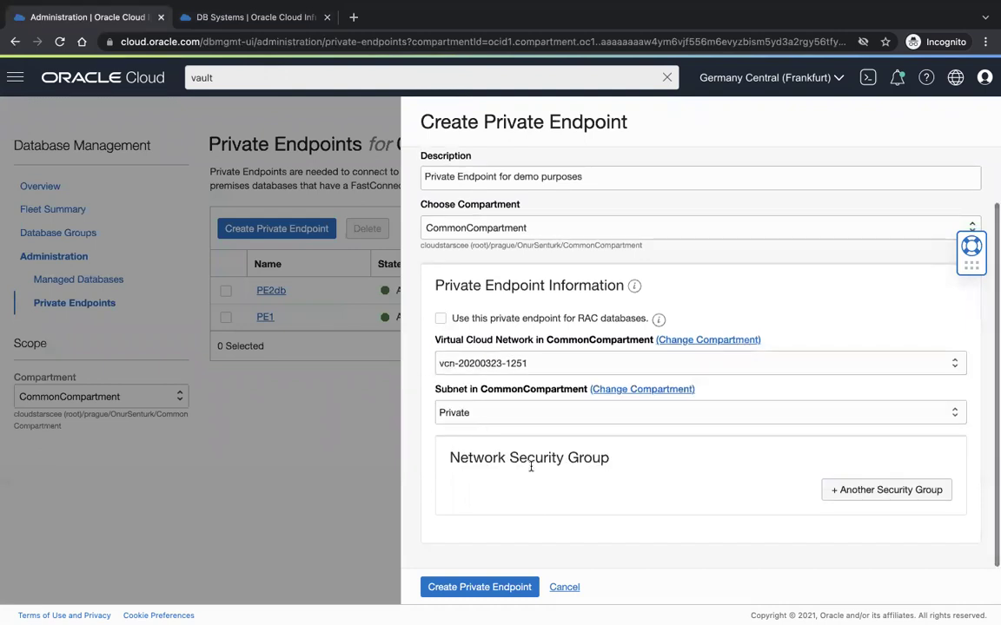
pyautogui.click(501, 588)
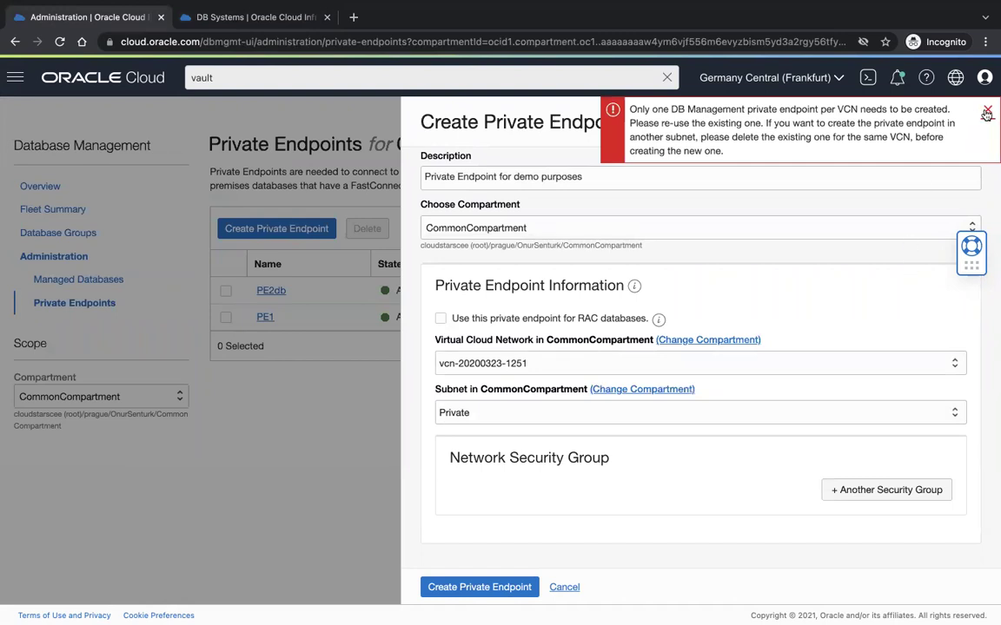
pyautogui.moveTo(631, 119); pyautogui.dragTo(724, 151)
# - Cancel the new endpoint and open the existing PE2db endpoint's details
pyautogui.click(669, 137)
pyautogui.click(564, 588)
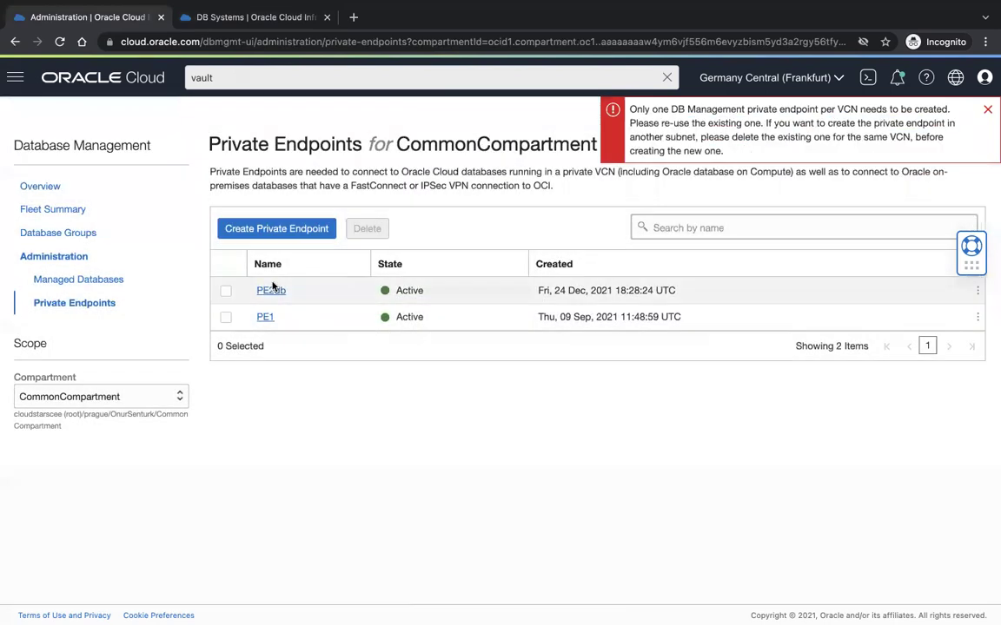
pyautogui.click(271, 290)
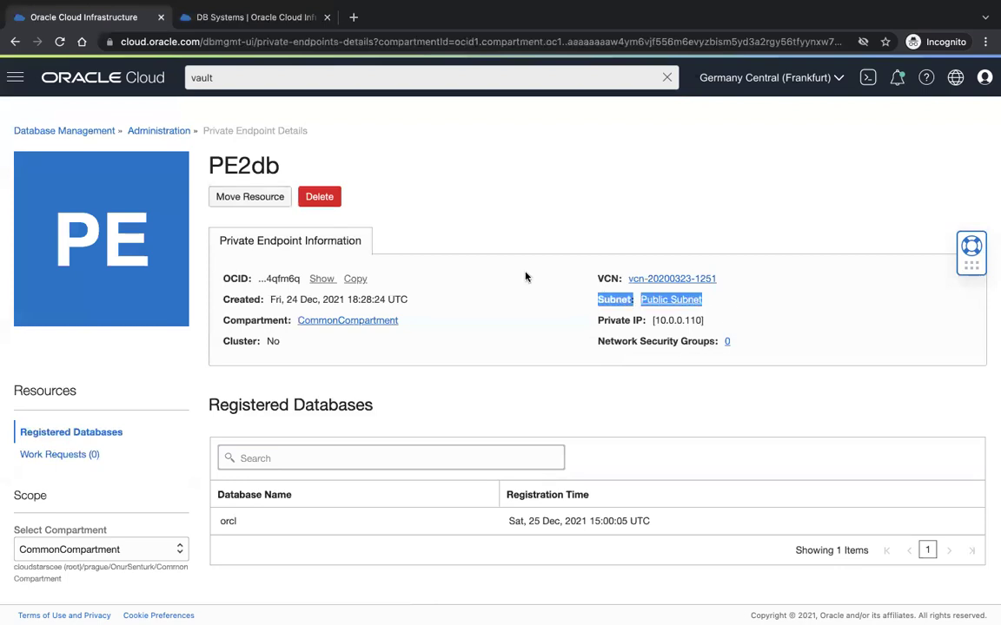
# - Return to the orcl database in the UnmanagedDatabase DB system and begin enabling Database Management
pyautogui.click(45, 128)
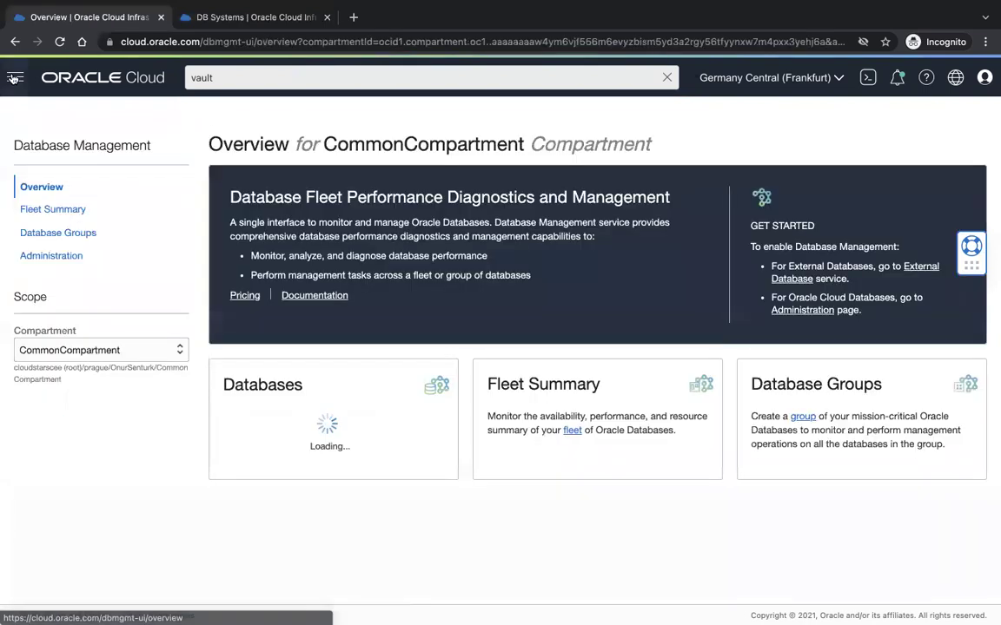
pyautogui.click(14, 78)
pyautogui.click(65, 256)
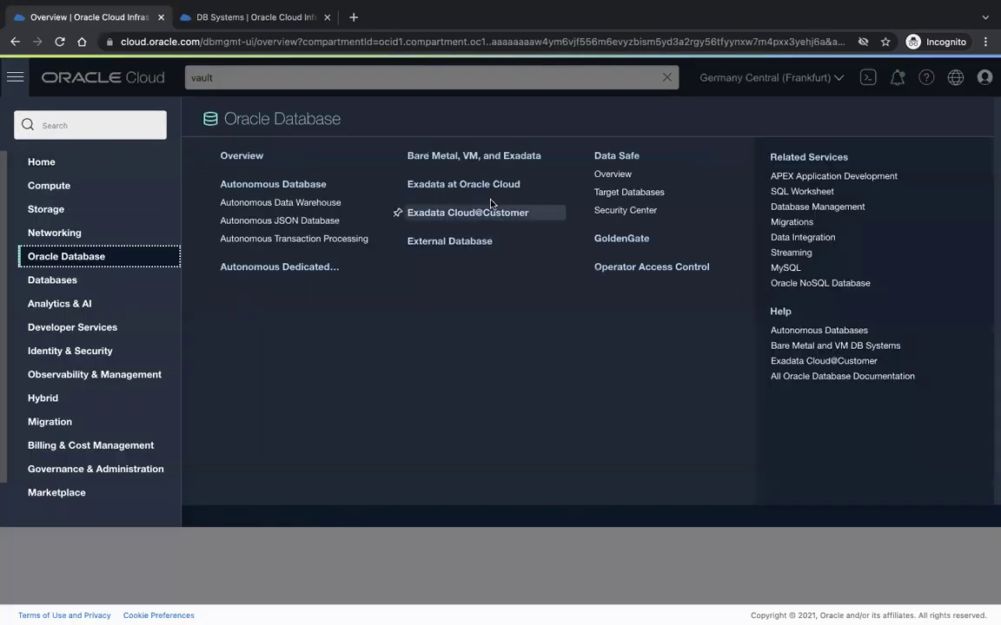
pyautogui.click(481, 161)
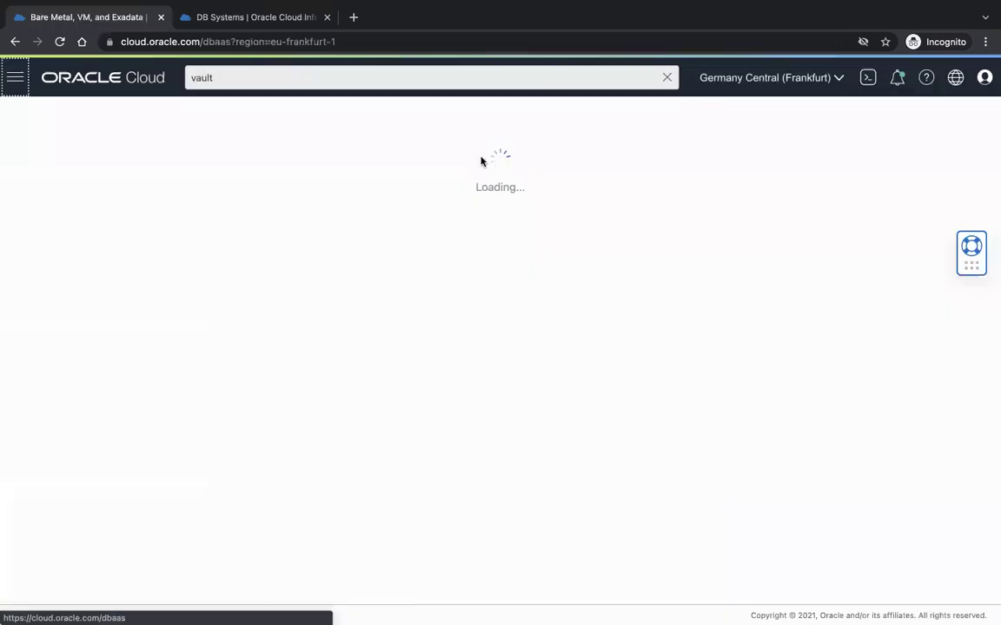
pyautogui.click(327, 17)
pyautogui.click(269, 300)
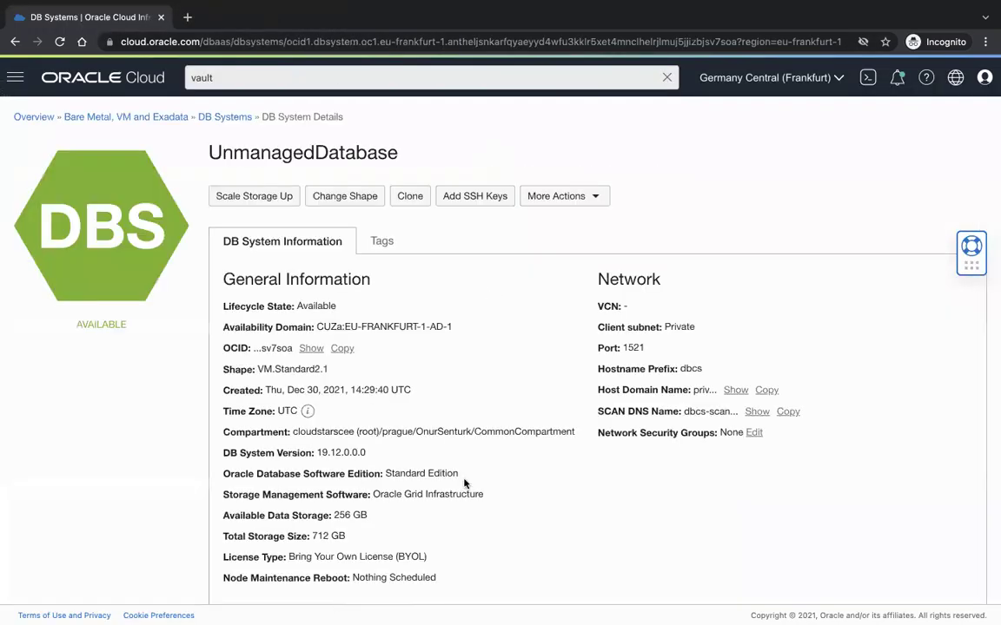
pyautogui.scroll(-2, 516, 485)
pyautogui.scroll(-1, 508, 478)
pyautogui.click(223, 510)
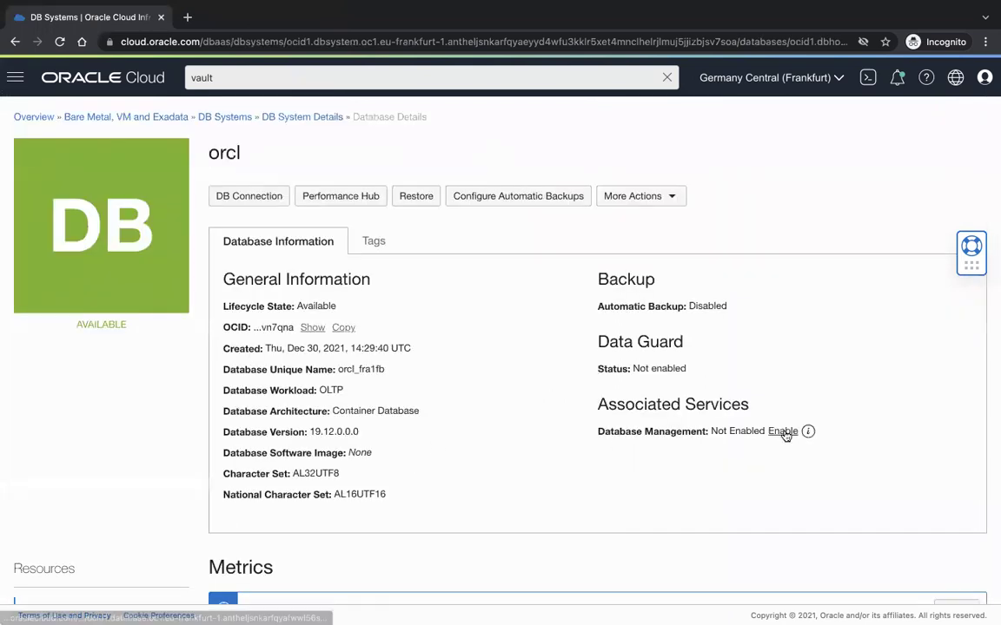
pyautogui.click(781, 432)
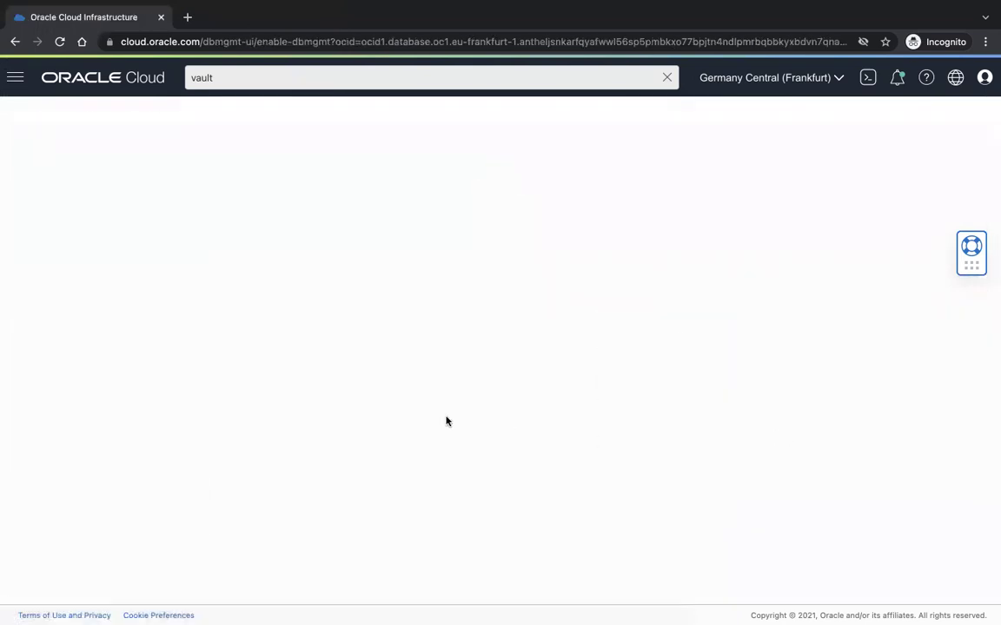
pyautogui.scroll(-3, 149, 334)
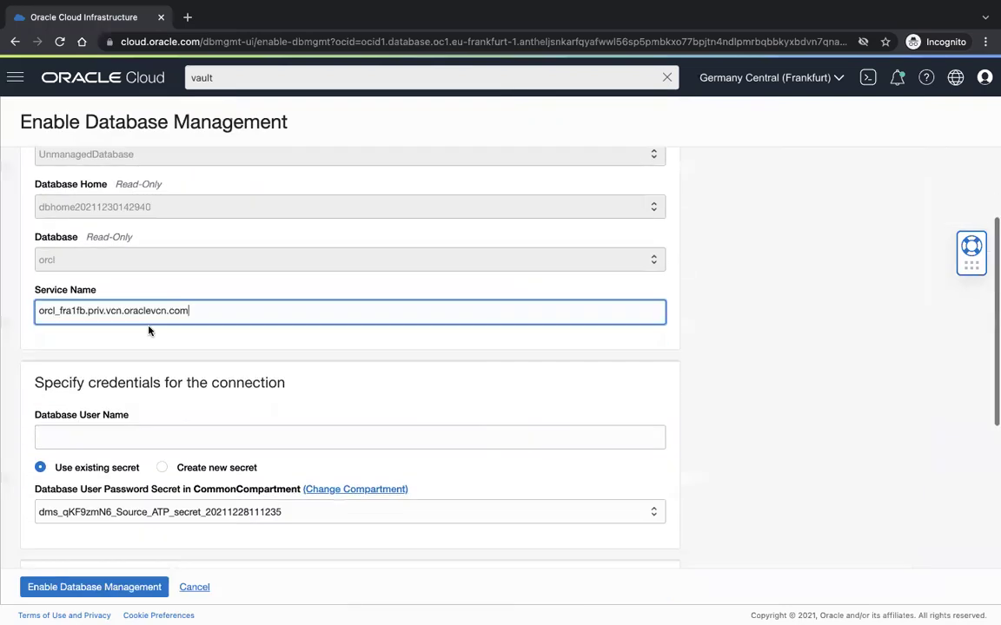
pyautogui.click(137, 281)
pyautogui.click(121, 335)
pyautogui.click(183, 355)
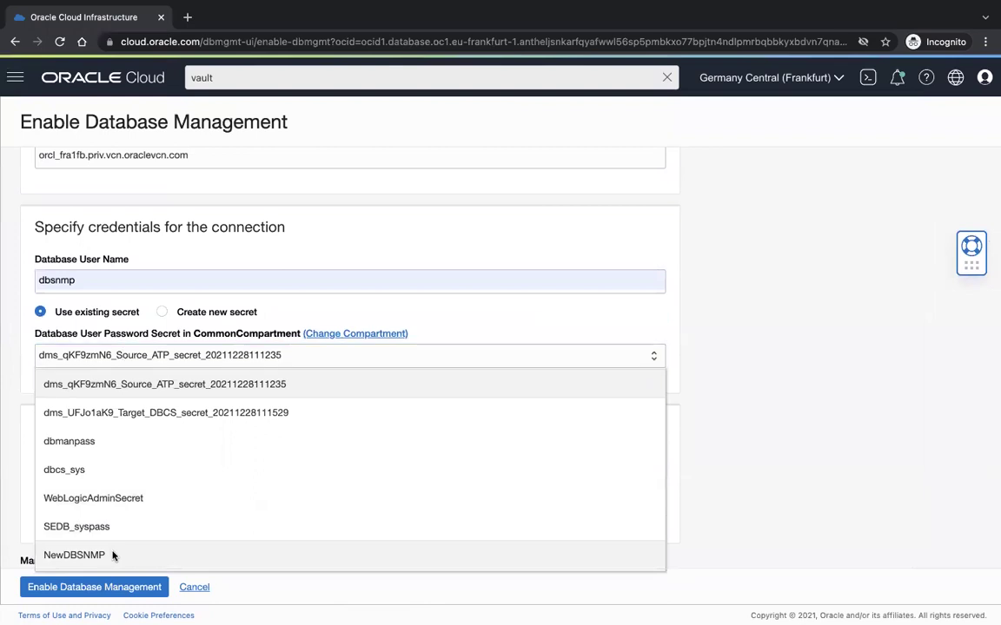
pyautogui.click(112, 554)
pyautogui.scroll(-3, 117, 486)
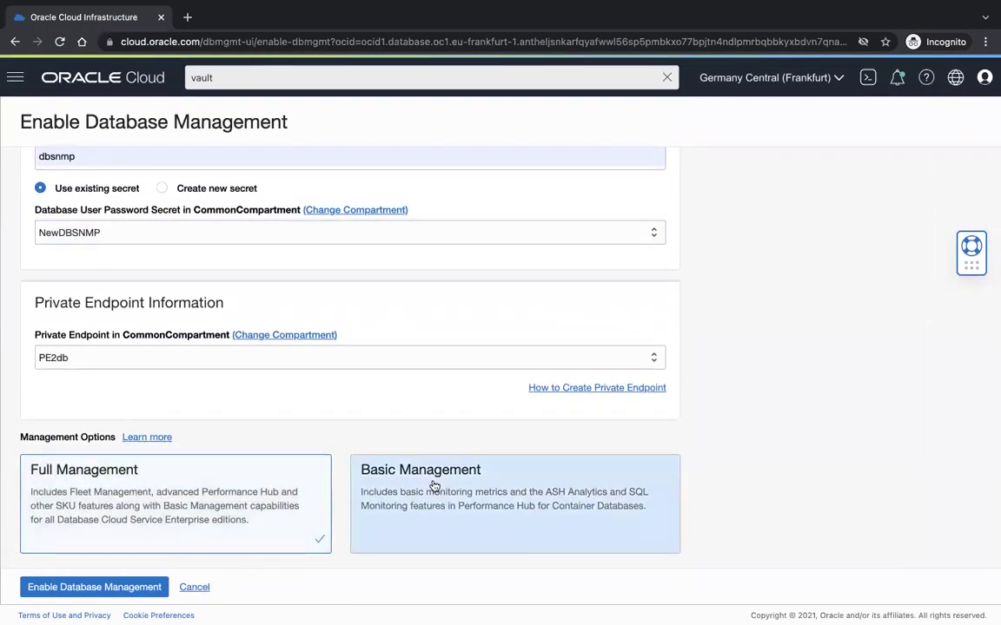
pyautogui.click(435, 487)
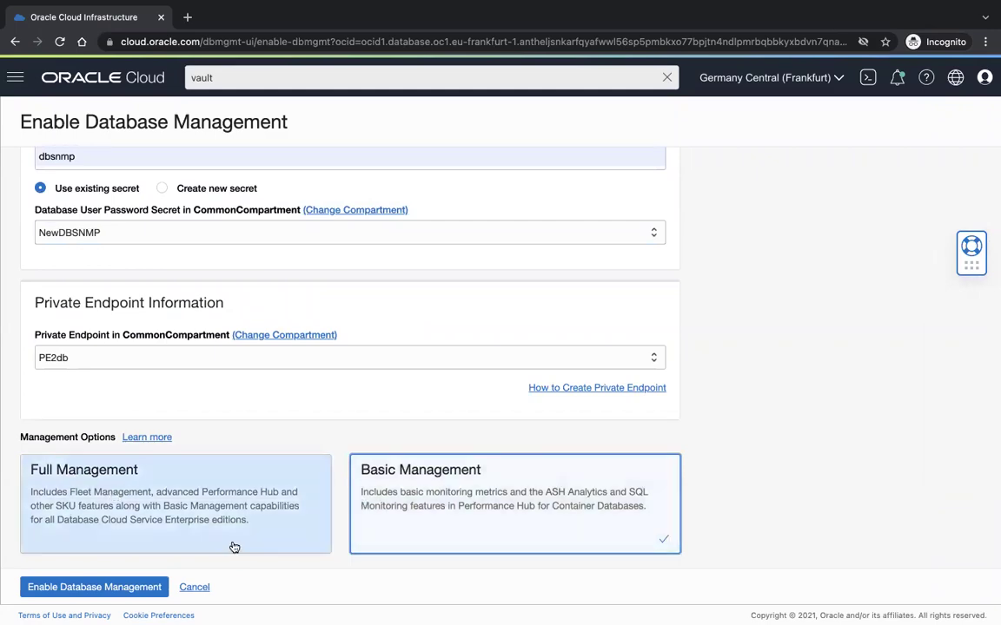
# - Note that Basic management is free but only shows 14 metrics as of December 2021
pyautogui.press('super+Tab')
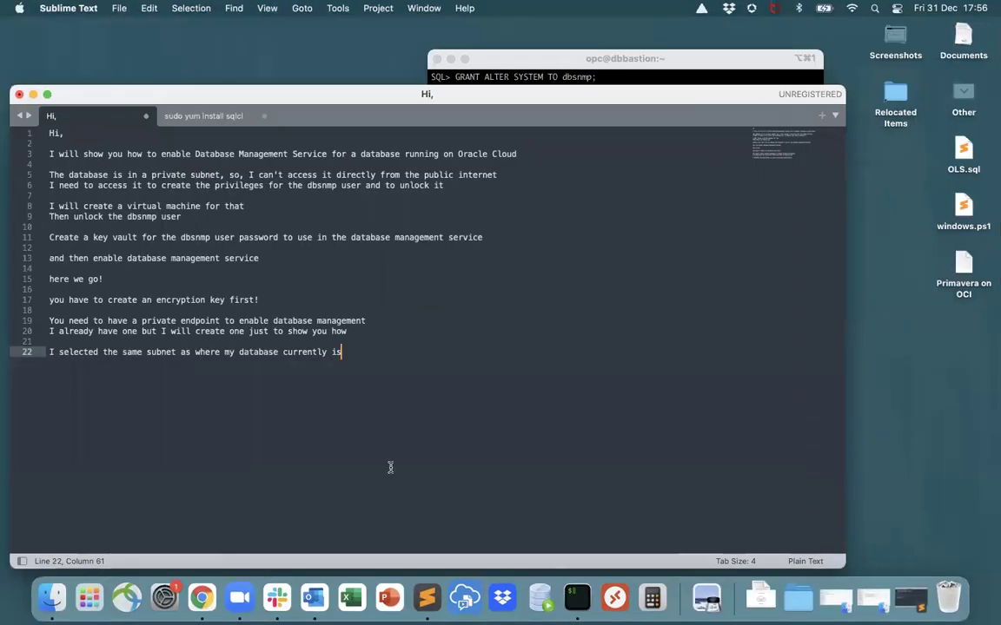
pyautogui.press('Return')
pyautogui.press('Return')
pyautogui.write('Basic managem')
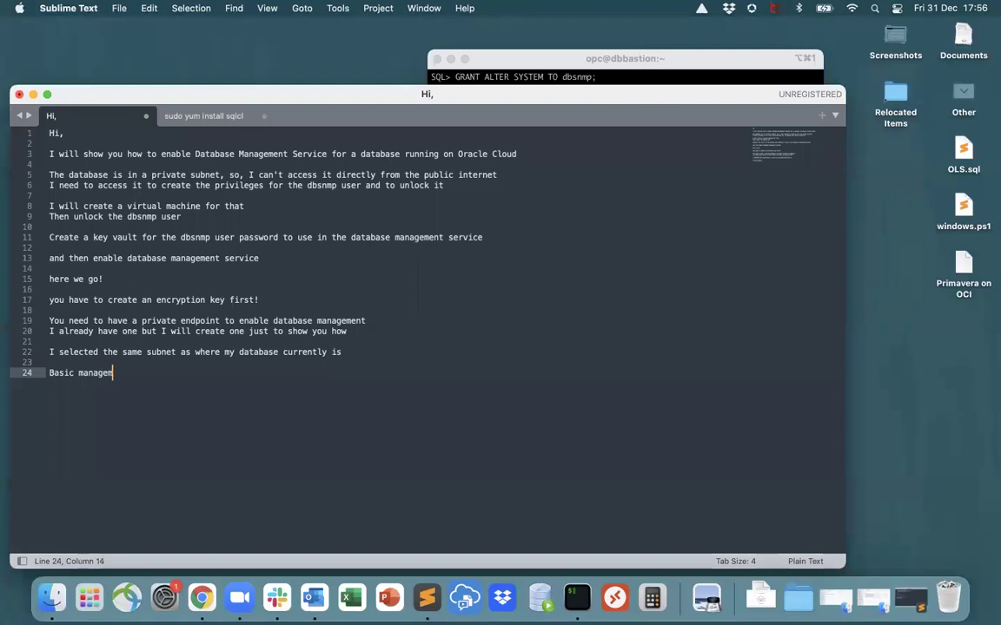
pyautogui.write('ent is free of charge')
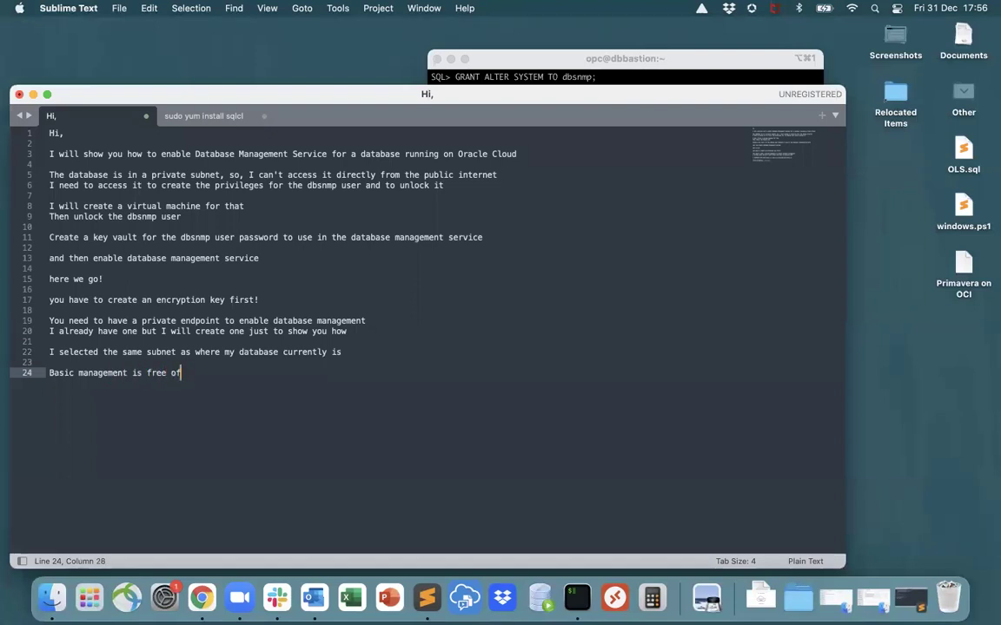
pyautogui.press('Return')
pyautogui.write('Full')
pyautogui.press('BackSpace')
pyautogui.press('BackSpace')
pyautogui.press('BackSpace')
pyautogui.press('BackSpace')
pyautogui.press('BackSpace')
pyautogui.press('BackSpace')
pyautogui.write('but only shows 14 metri')
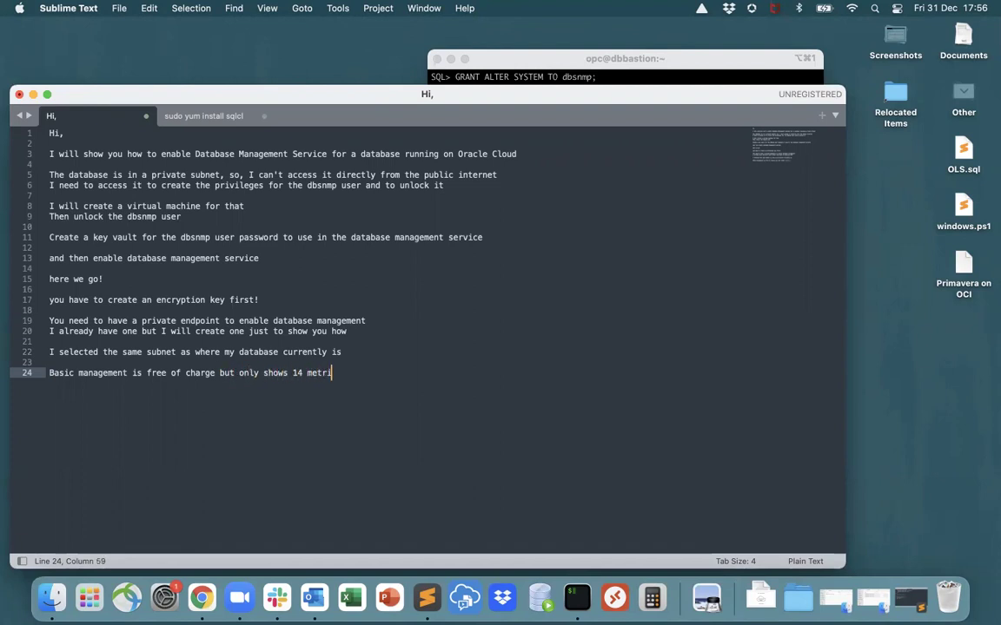
pyautogui.write('cs as of December 2021')
# - Note that Full management is billed, with metric details in the video description, then submit the enable request
pyautogui.press('Return')
pyautogui.write('Full ')
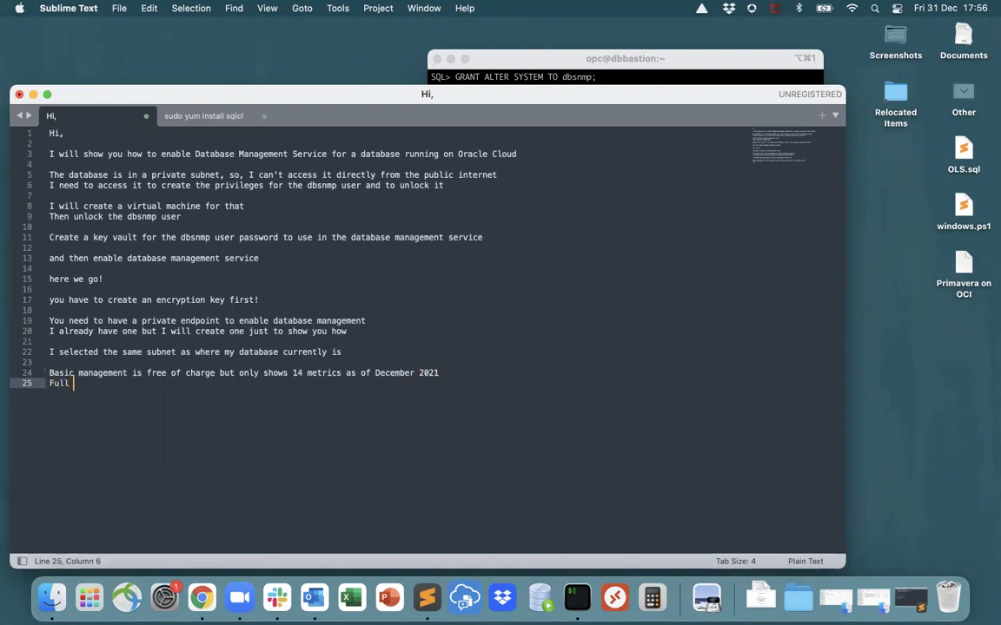
pyautogui.write('management is char')
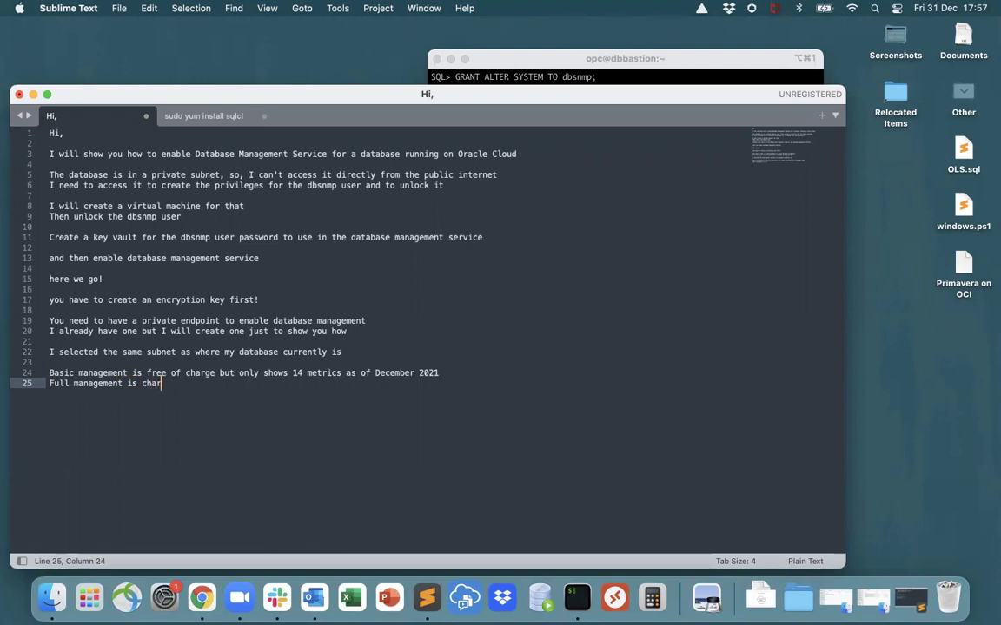
pyautogui.press('BackSpace')
pyautogui.press('BackSpace')
pyautogui.press('BackSpace')
pyautogui.press('BackSpace')
pyautogui.write('a billed service, you can check the ')
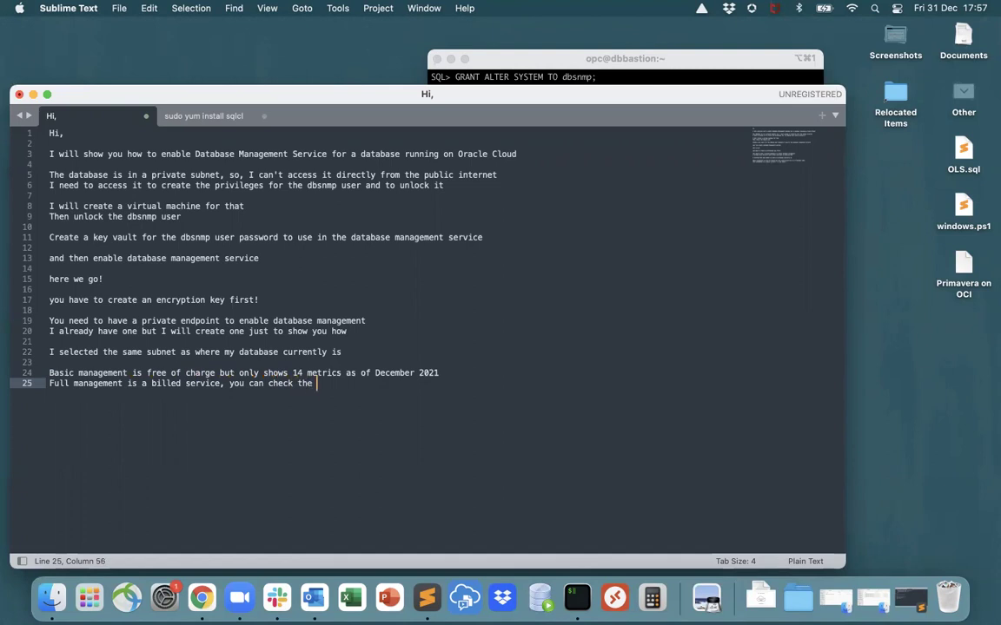
pyautogui.write('details on the metrics ')
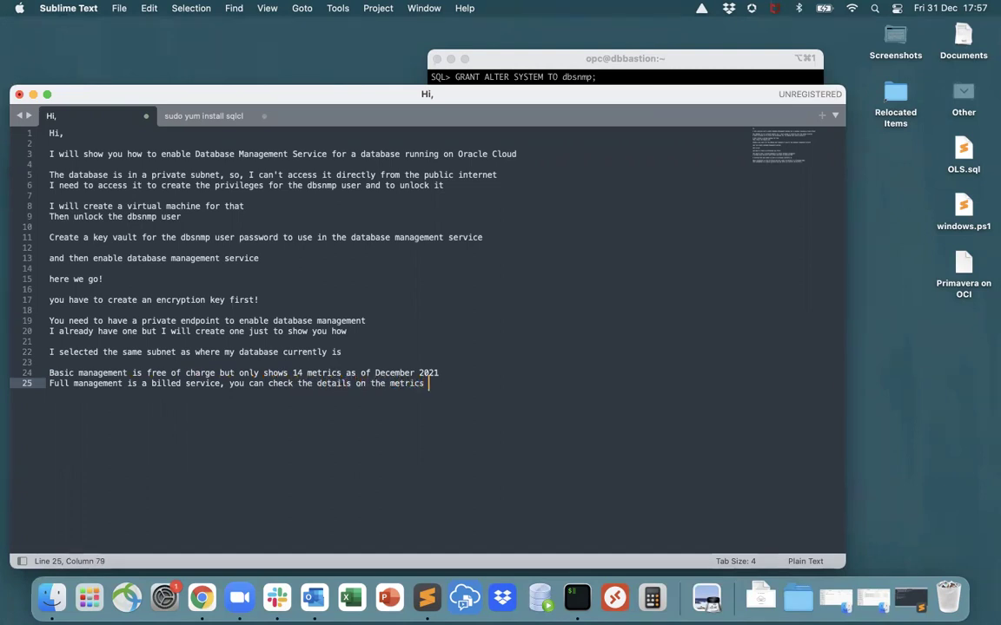
pyautogui.write('in the d')
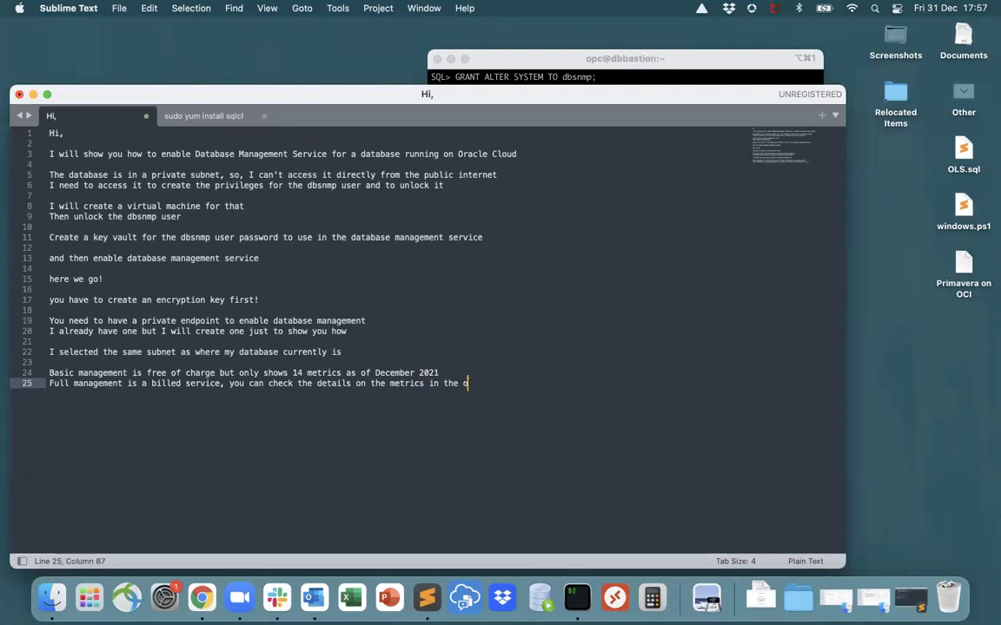
pyautogui.write('ocumentation in th')
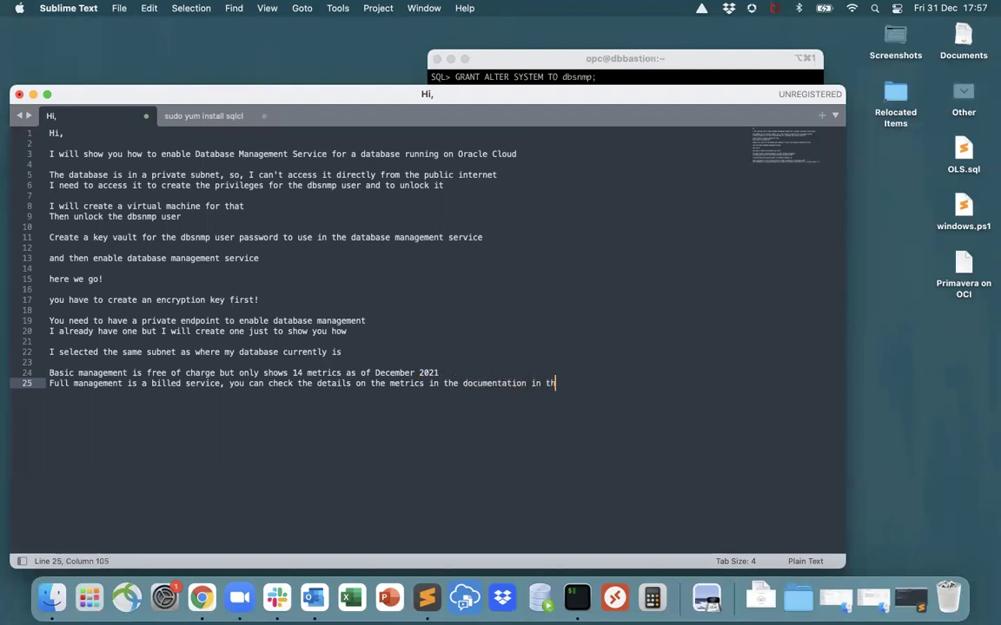
pyautogui.write('e de')
pyautogui.press('BackSpace')
pyautogui.press('BackSpace')
pyautogui.write('video')
pyautogui.press('BackSpace')
pyautogui.press('BackSpace')
pyautogui.press('BackSpace')
pyautogui.press('BackSpace')
pyautogui.press('BackSpace')
pyautogui.press('BackSpace')
pyautogui.press('BackSpace')
pyautogui.press('BackSpace')
pyautogui.press('BackSpace')
pyautogui.press('BackSpace')
pyautogui.press('BackSpace')
pyautogui.press('BackSpace')
pyautogui.press('BackSpace')
pyautogui.write('provided in the video description')
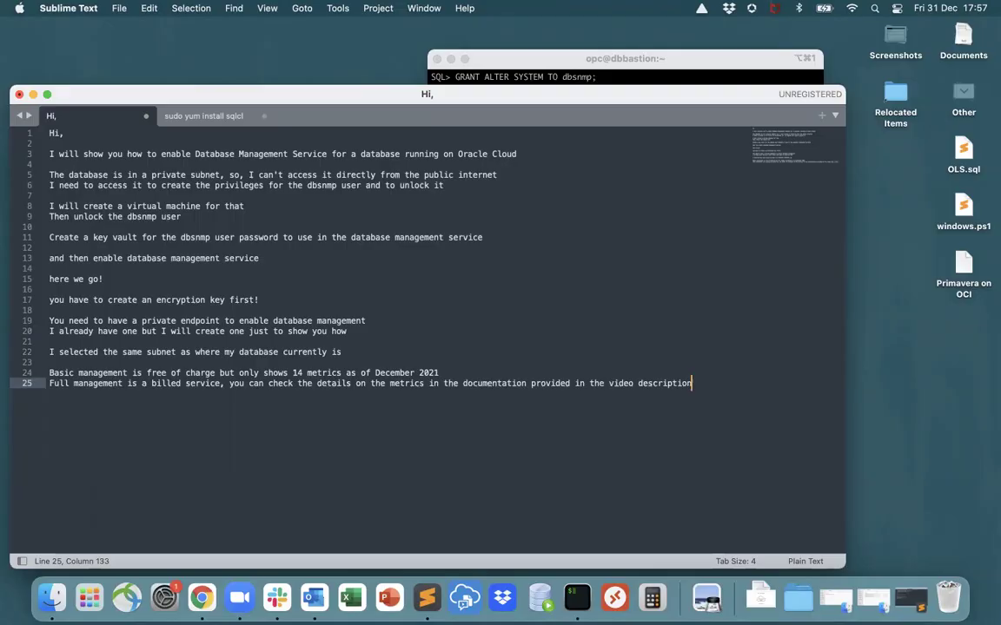
pyautogui.hotkey('ctrl', 'Right')
pyautogui.click(114, 589)
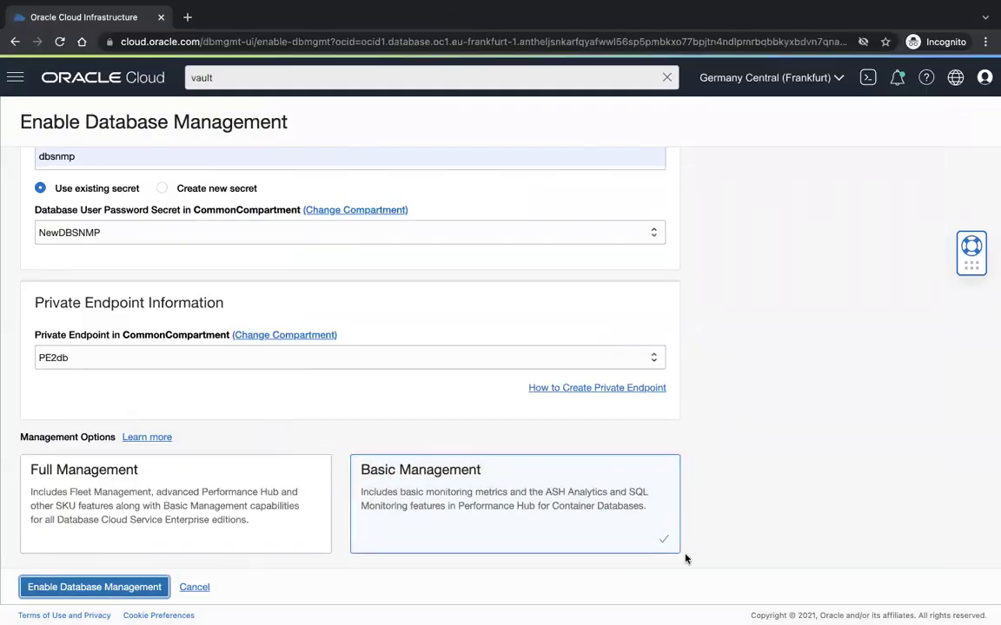
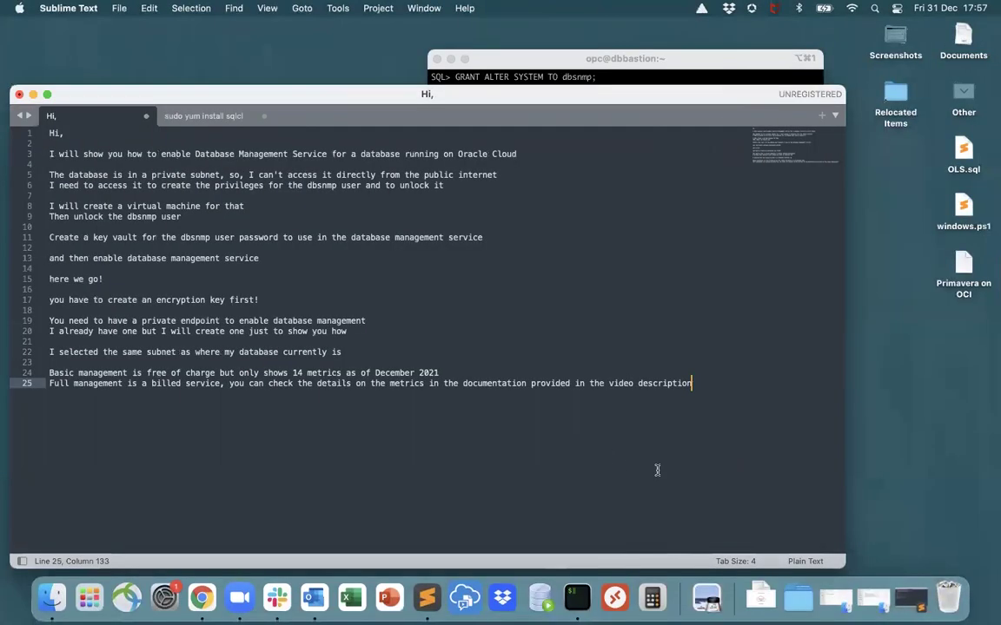
# - Start a new notes line reading 'And we are do' below the full-management billing note
pyautogui.press('Return')
pyautogui.press('Return')
pyautogui.press('Return')
pyautogui.write('And we are do')
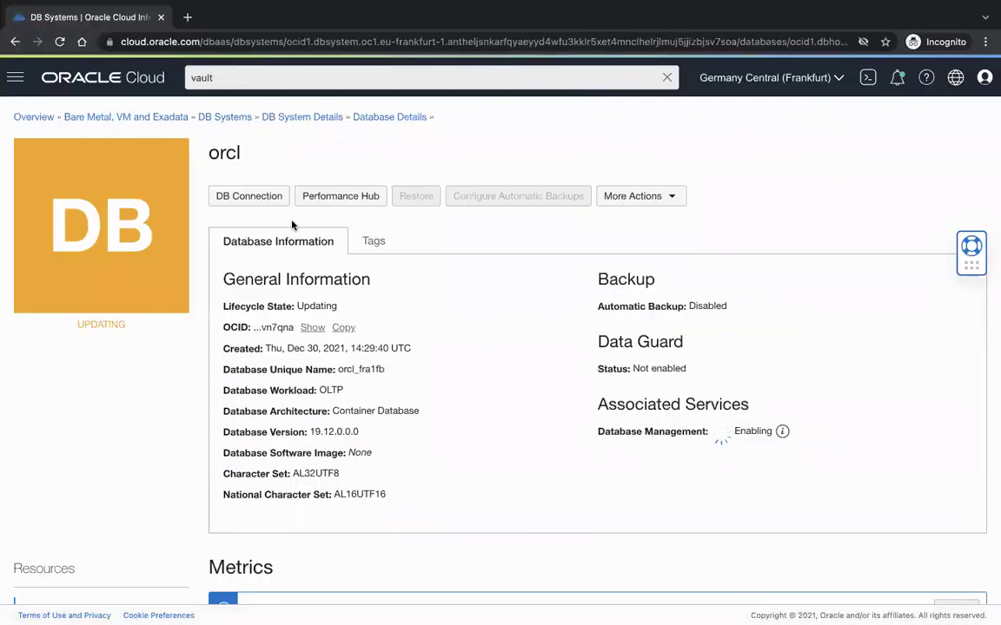
# - Search the console for 'database manag' and go to the Database Management Overview
pyautogui.click(14, 77)
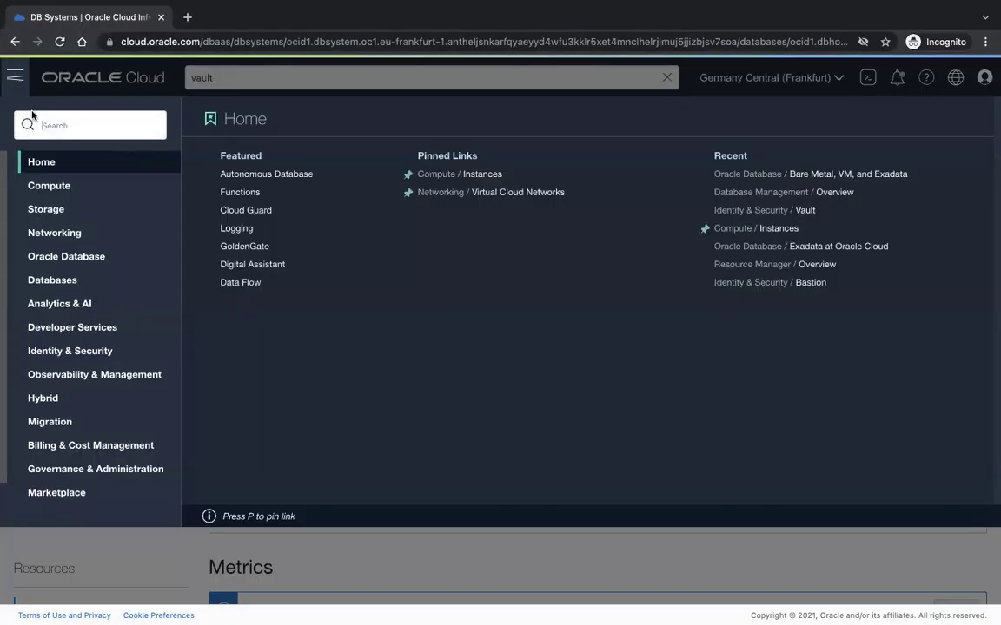
pyautogui.write('database manage')
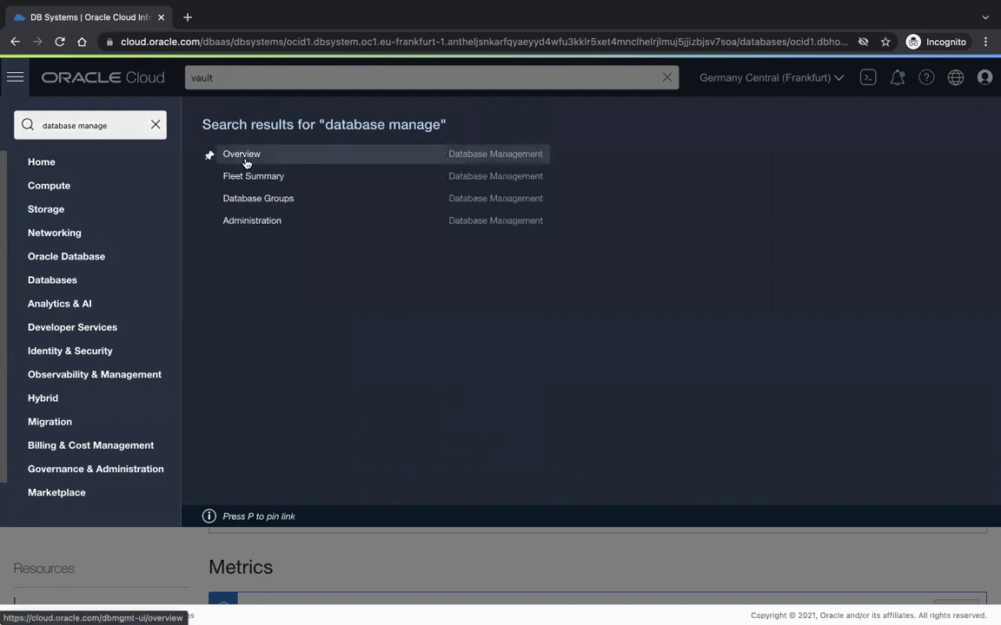
pyautogui.click(244, 156)
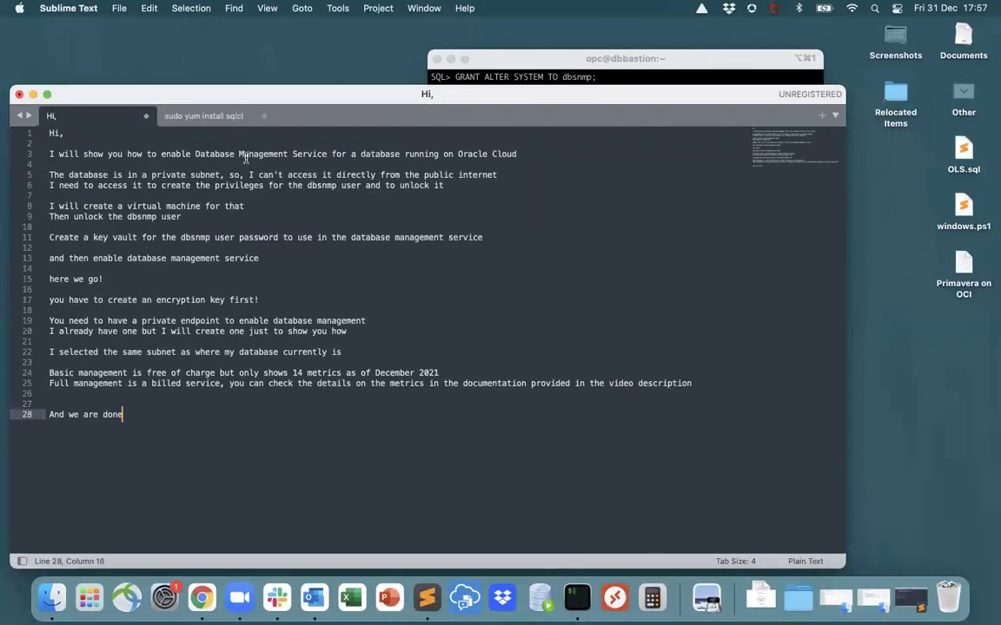
pyautogui.press('Return')
pyautogui.press('Return')
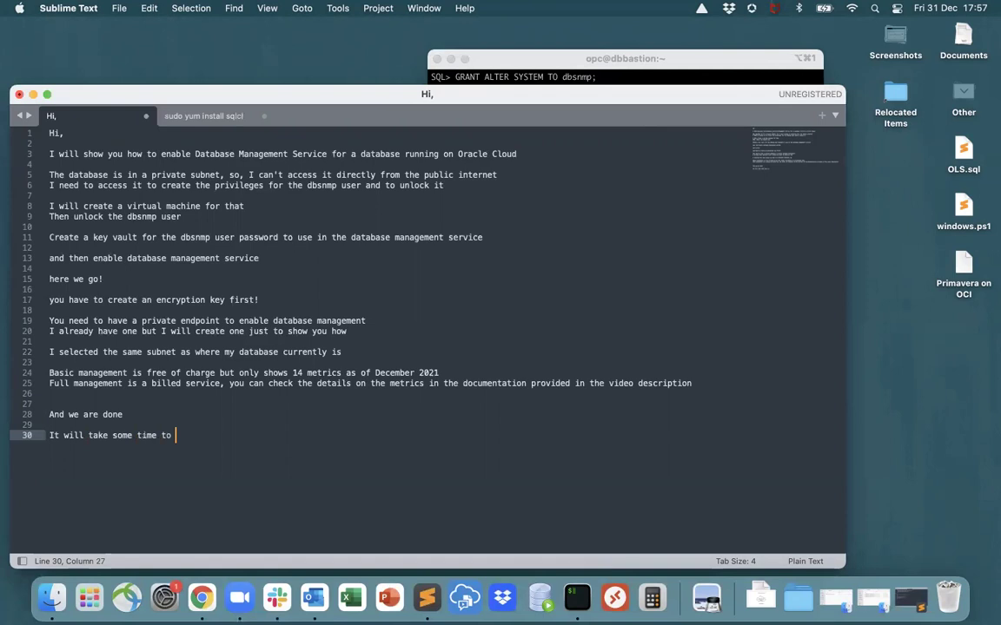
# - Note that Database Management needs time to populate data, then begin 'To see the general information we go to Database'
pyautogui.write('atabase management ')
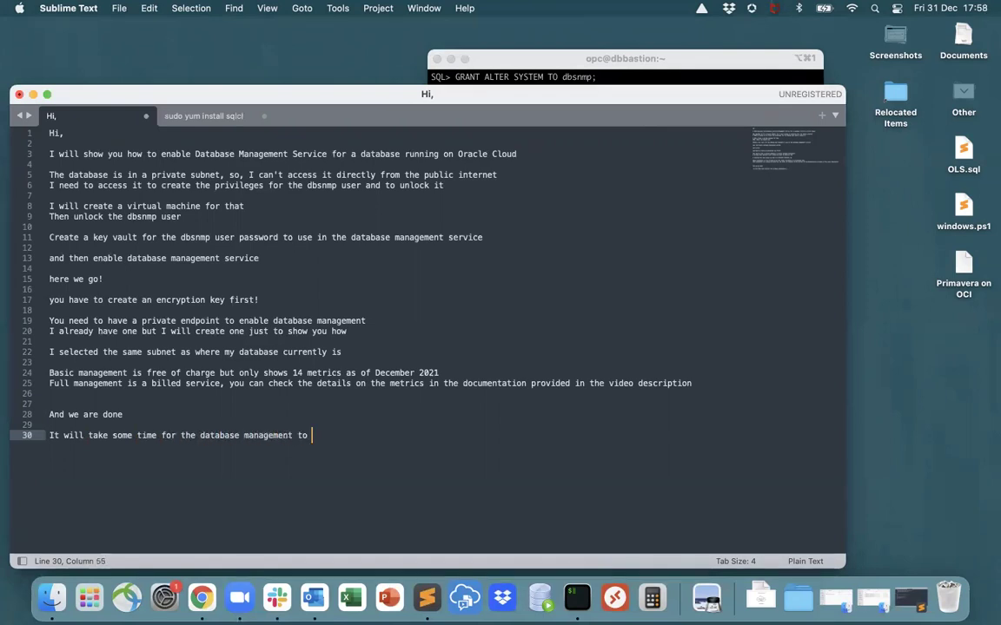
pyautogui.write('pi')
pyautogui.write('pulate the data')
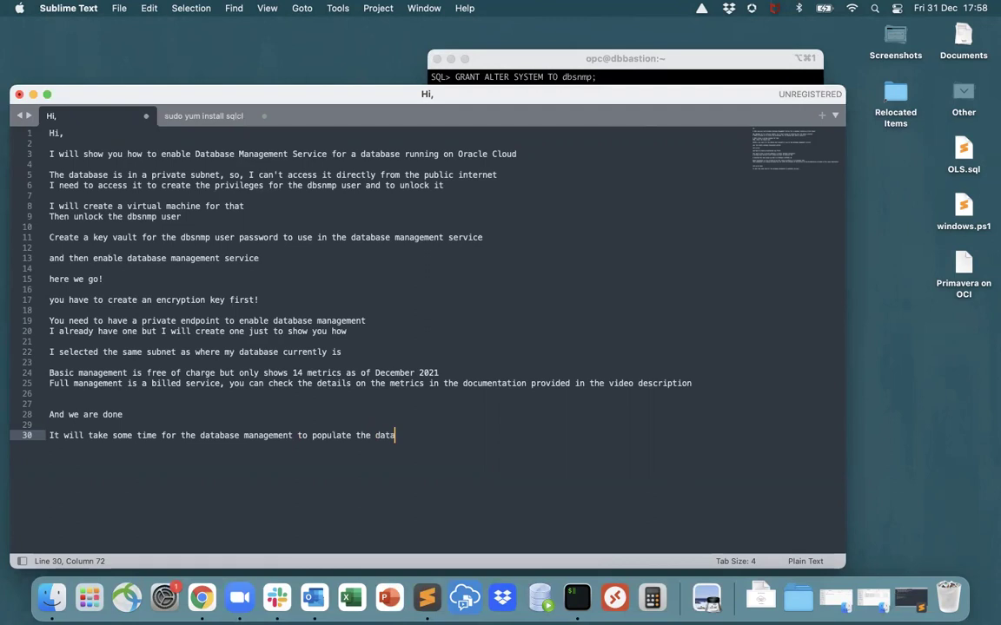
pyautogui.press('Return')
pyautogui.press('Return')
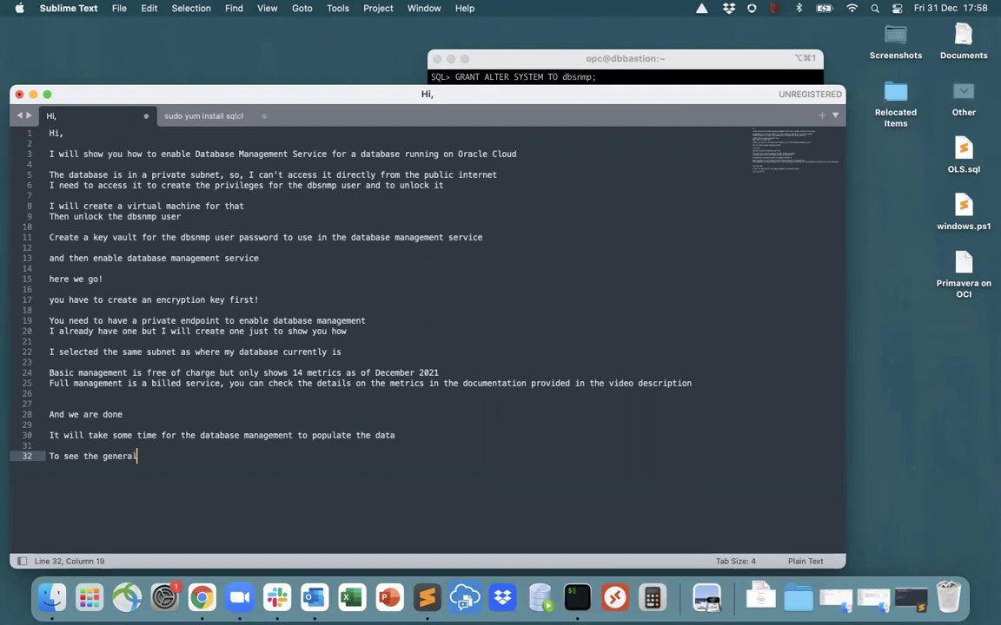
pyautogui.write('To see the general information we go to Database')
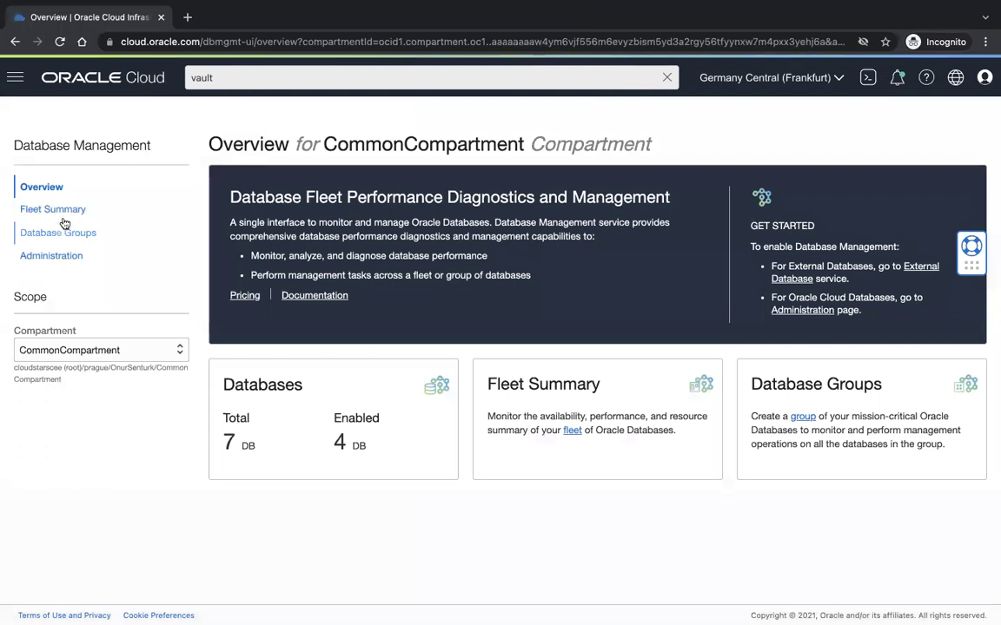
# - In Fleet Summary, view databases by CDB, Deployment, Version and Type, then open ATP_SwingBench
pyautogui.doubleClick(227, 417)
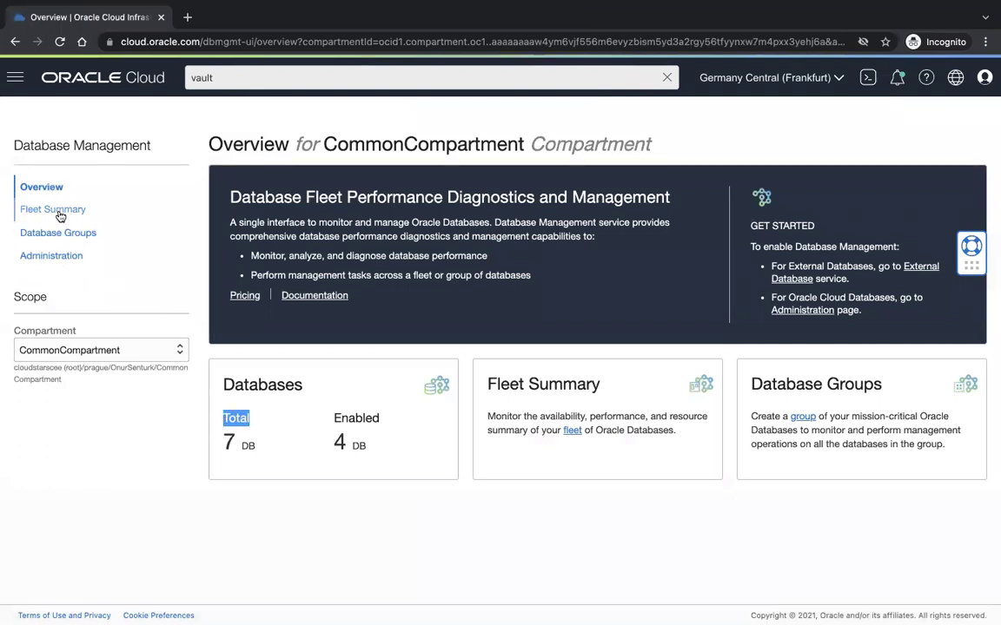
pyautogui.click(60, 216)
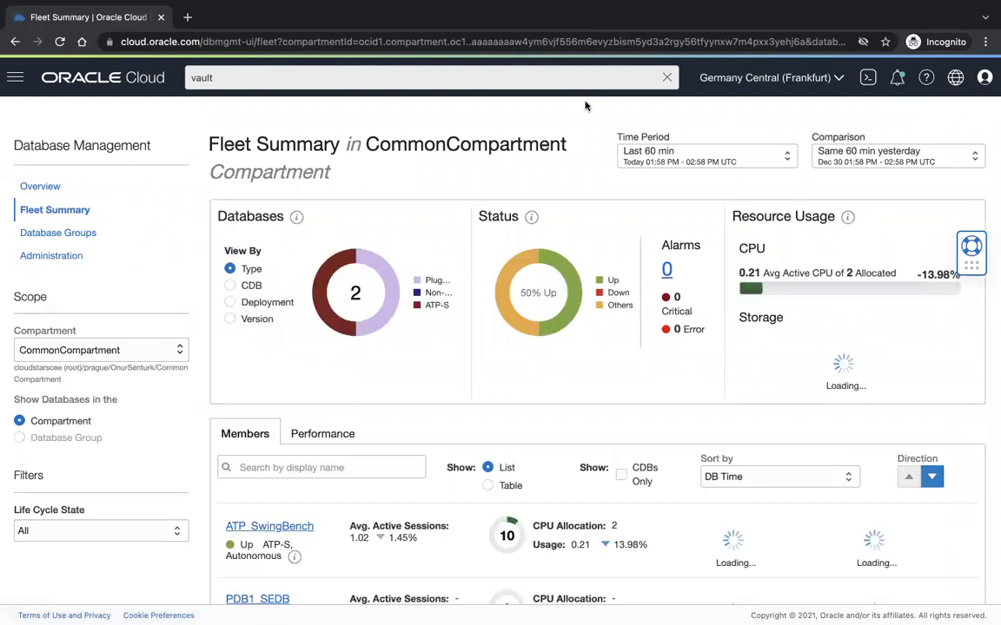
pyautogui.click(251, 286)
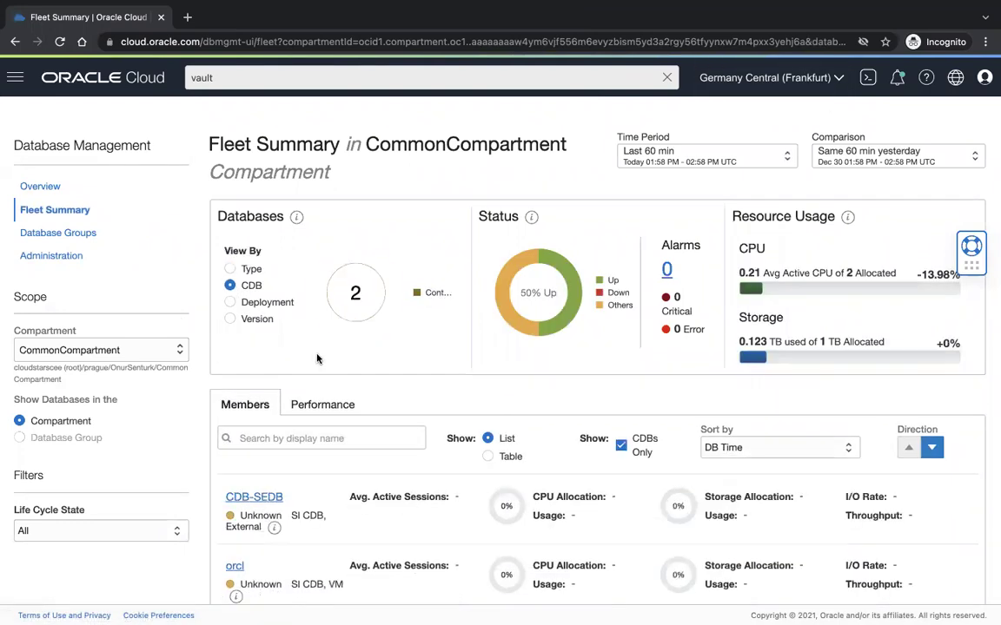
pyautogui.scroll(-1, 324, 547)
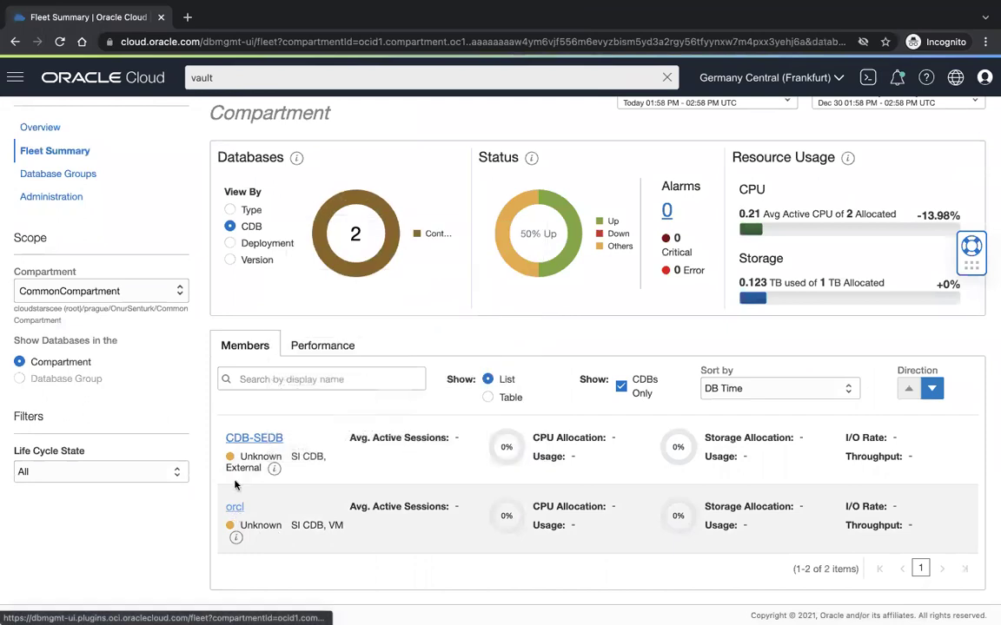
pyautogui.click(228, 245)
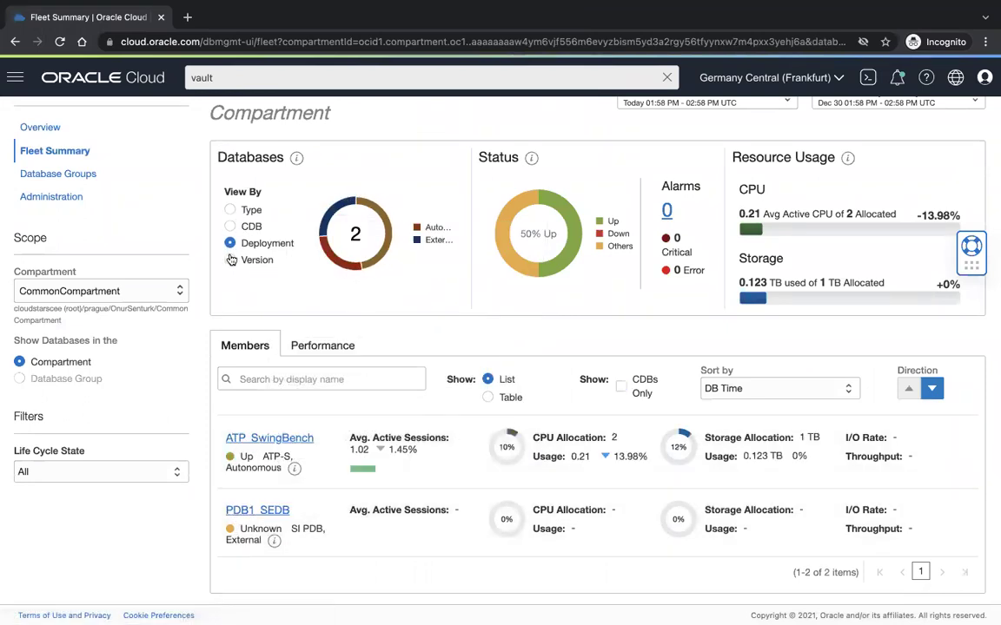
pyautogui.click(229, 260)
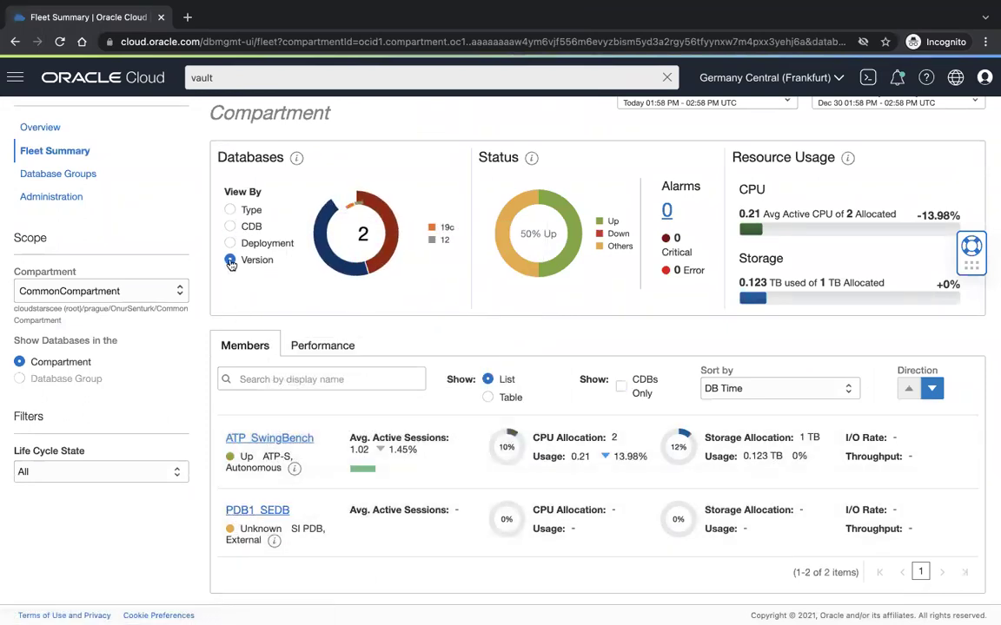
pyautogui.click(231, 210)
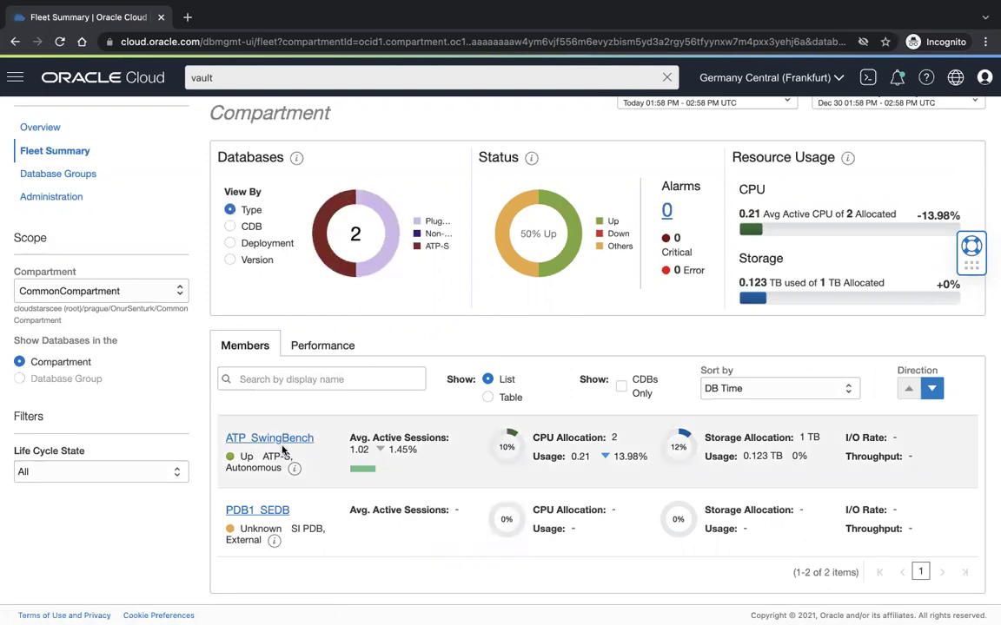
pyautogui.click(283, 441)
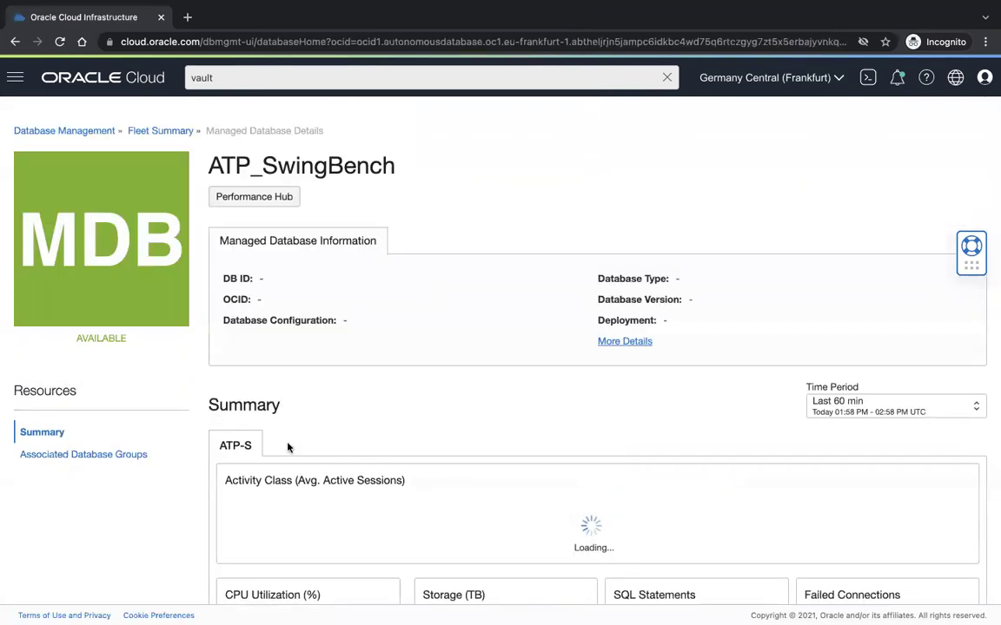
# - Review ATP_SwingBench's activity, CPU, storage and SQL charts, then return to the Fleet Summary
pyautogui.scroll(-1, 792, 123)
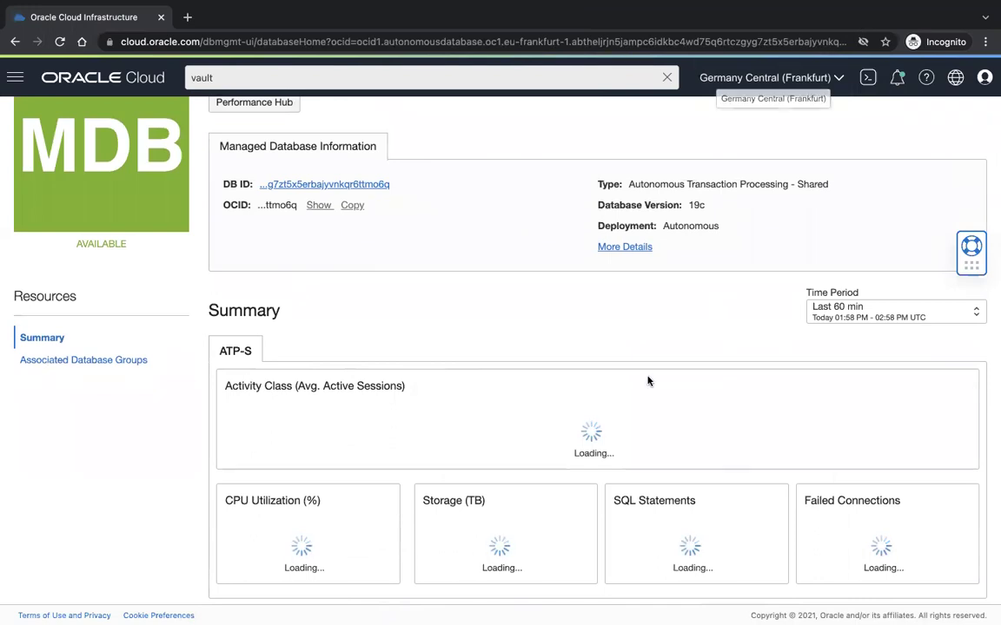
pyautogui.scroll(-2, 648, 376)
pyautogui.moveTo(544, 331); pyautogui.dragTo(840, 324)
pyautogui.scroll(-1, 826, 320)
pyautogui.click(464, 184)
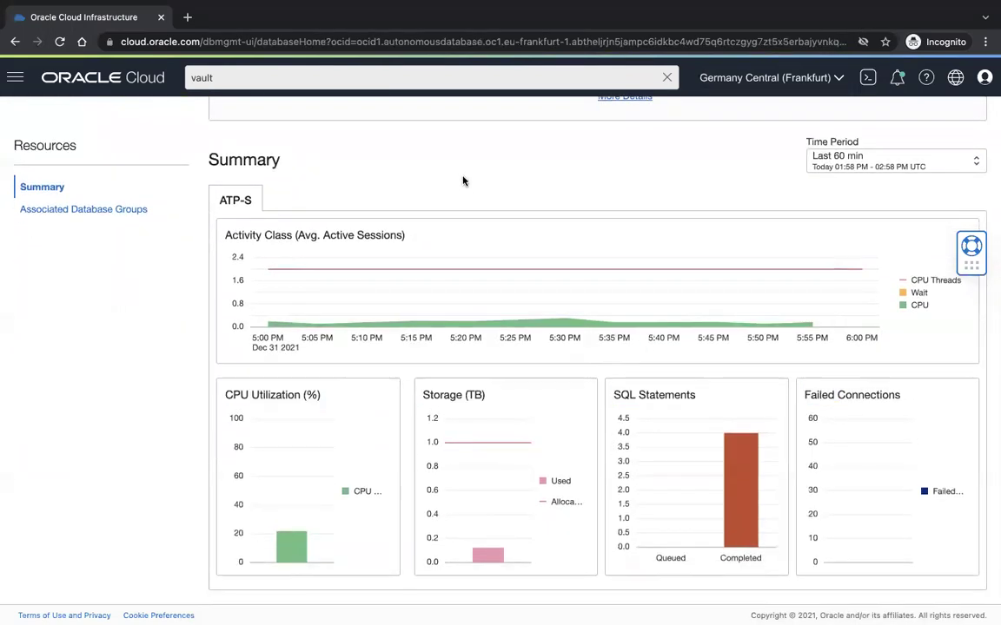
pyautogui.scroll(4, 463, 187)
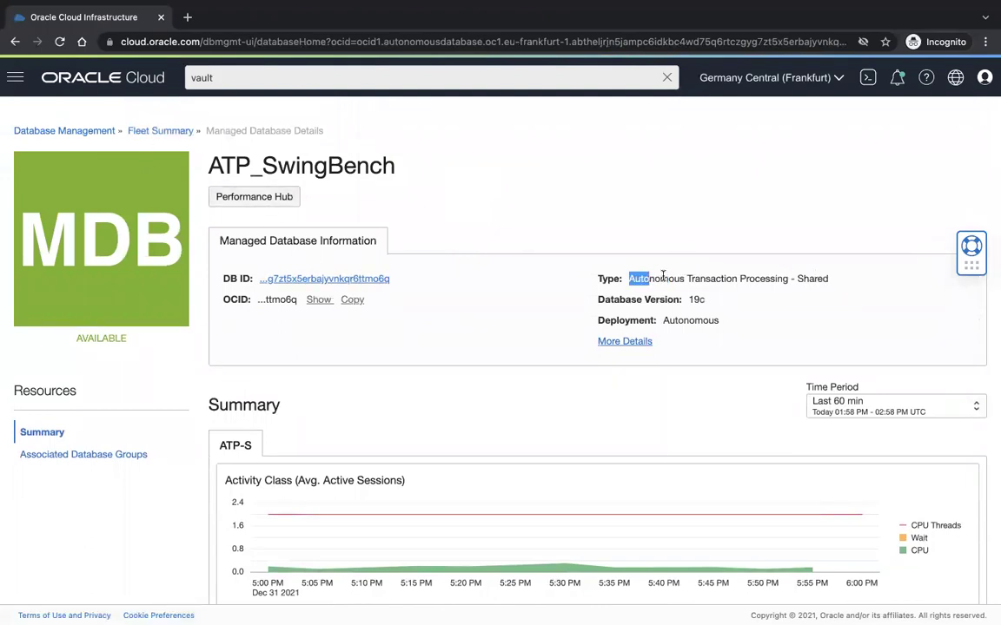
pyautogui.click(142, 132)
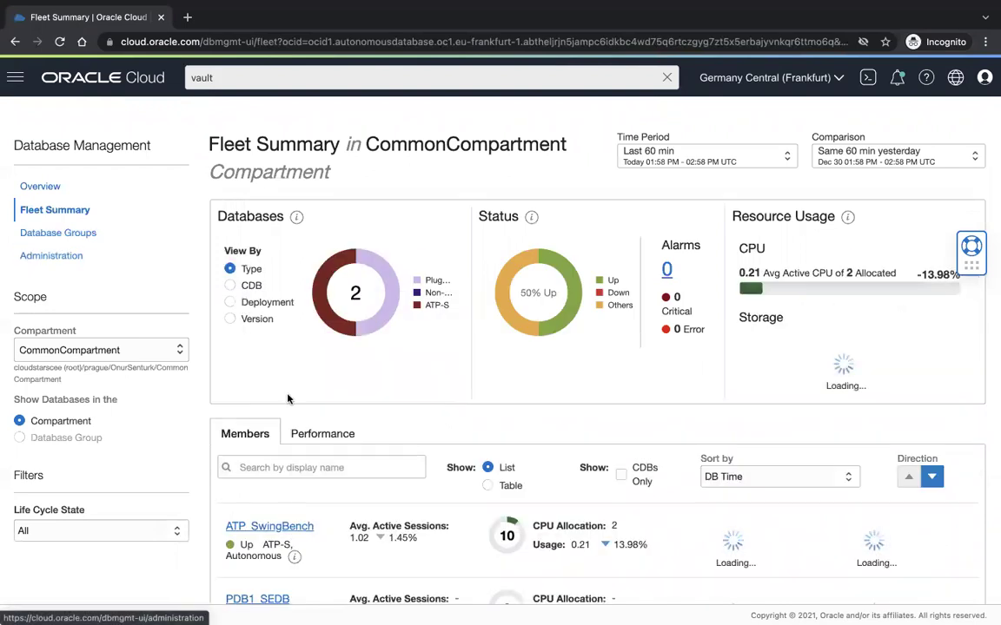
# - Show the fleet Performance chart and the Members list grouped by CDB (CDB-SEDB, orcl)
pyautogui.scroll(-2, 260, 347)
pyautogui.click(327, 351)
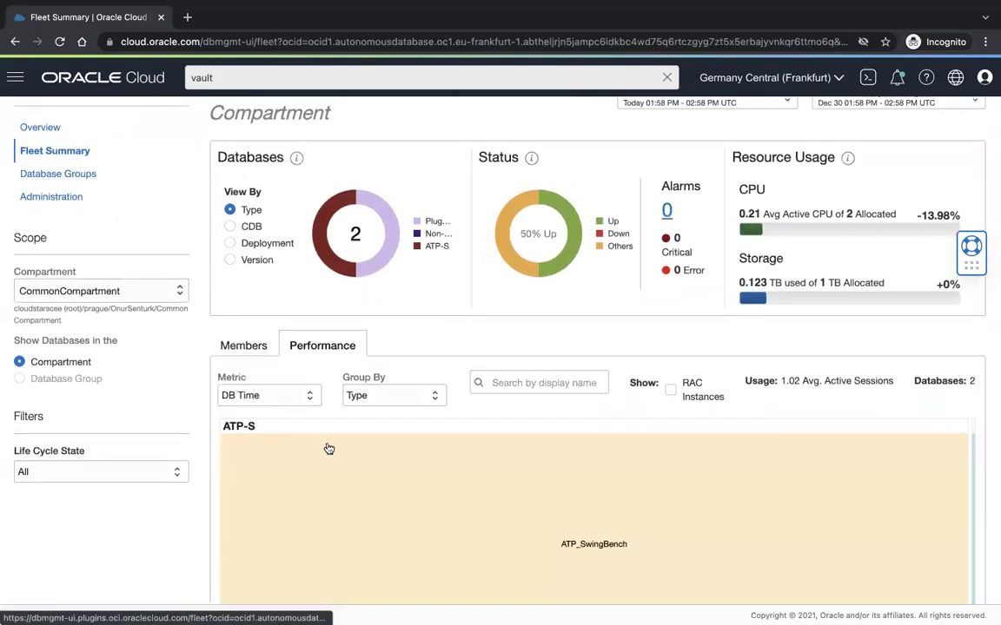
pyautogui.scroll(-3, 310, 427)
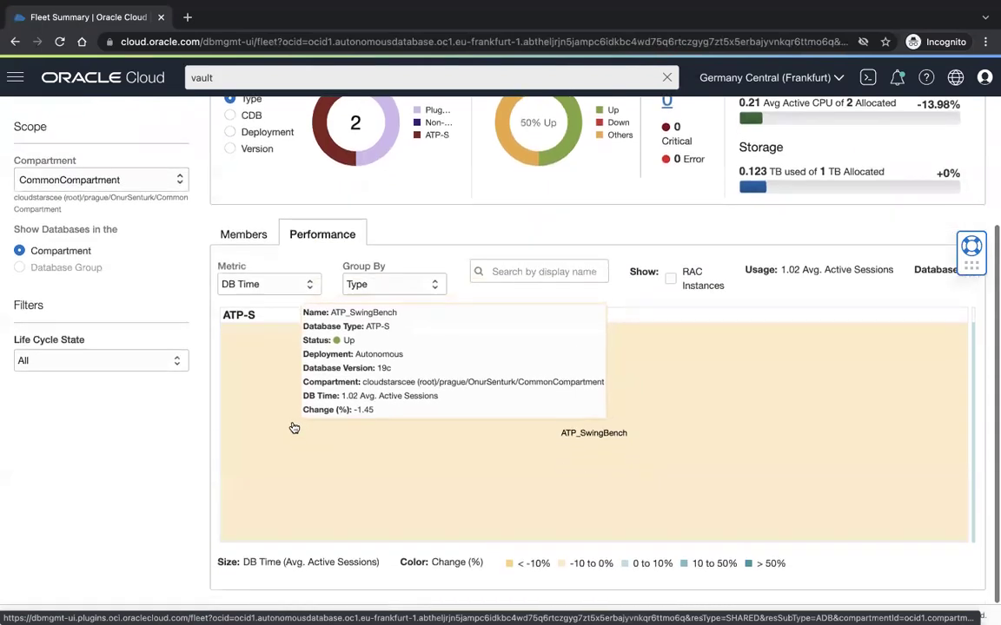
pyautogui.click(257, 232)
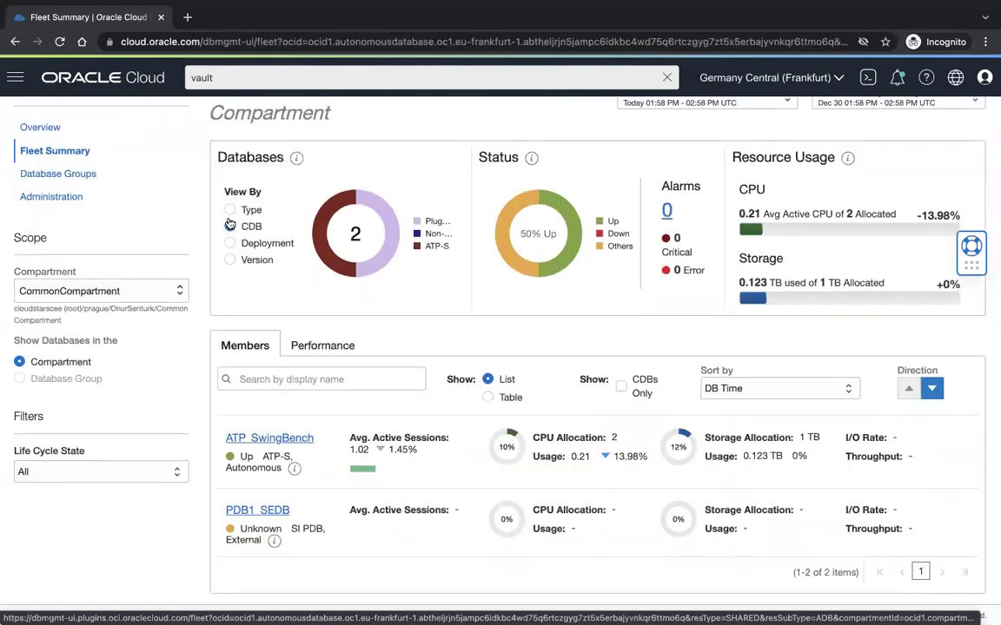
pyautogui.click(230, 226)
pyautogui.click(229, 219)
pyautogui.click(231, 236)
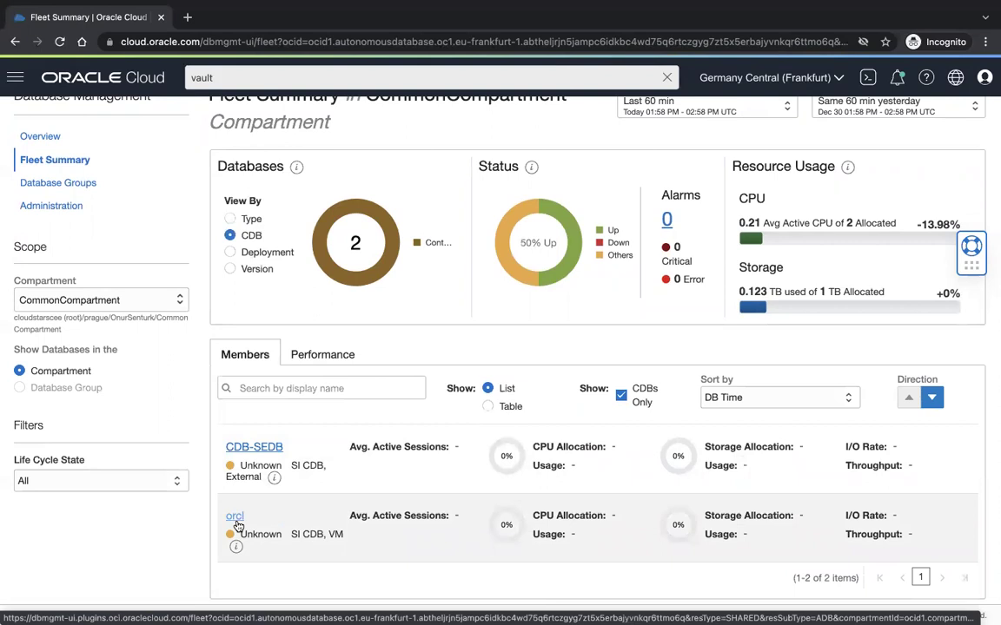
# - View orcl's managed details, go to the Managed Databases administration list, and show the Oracle Database services
pyautogui.click(234, 517)
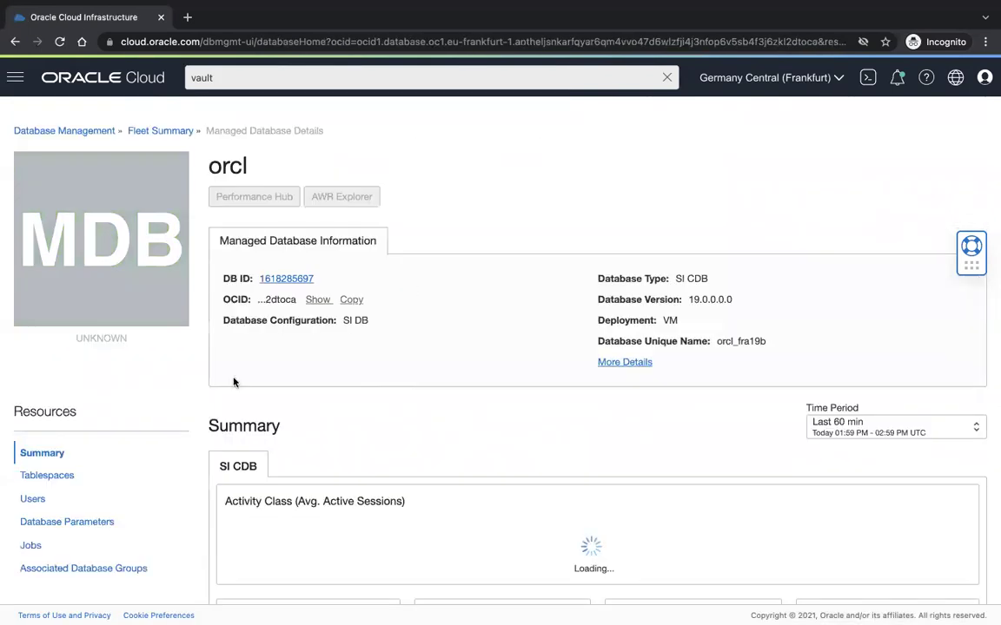
pyautogui.click(163, 131)
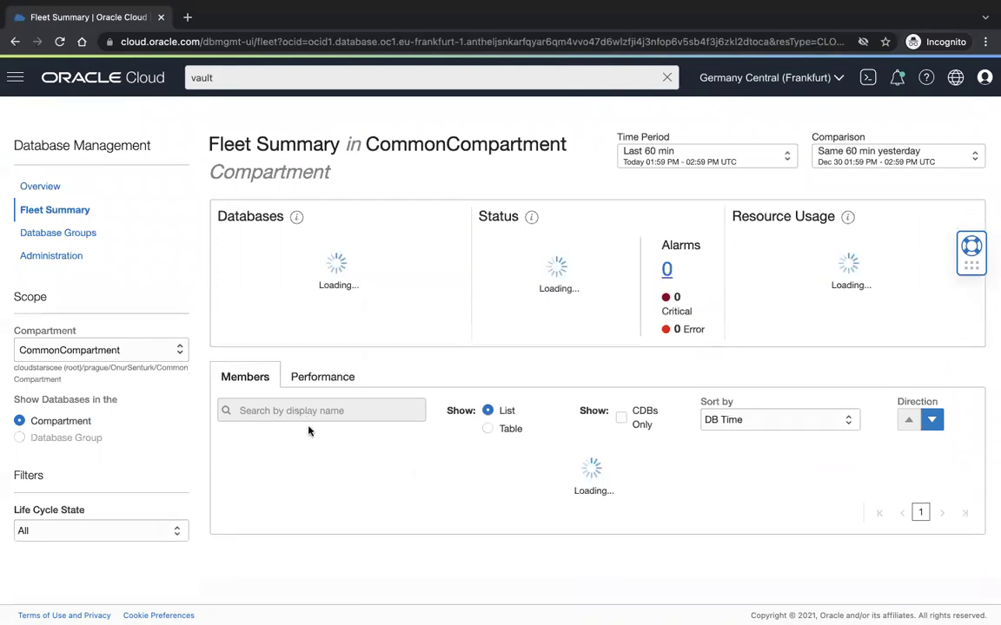
pyautogui.click(55, 255)
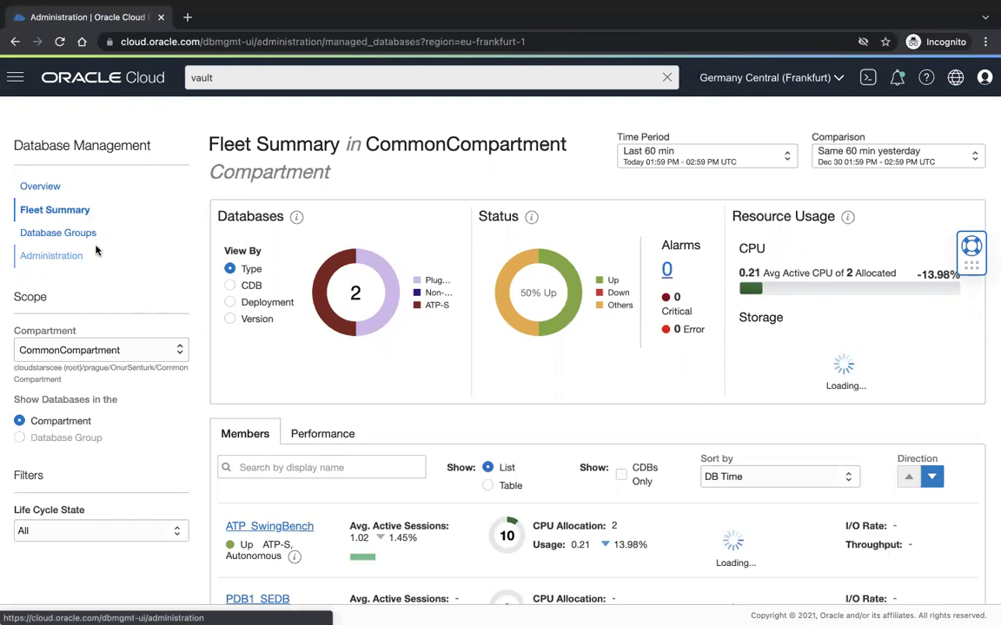
pyautogui.click(16, 83)
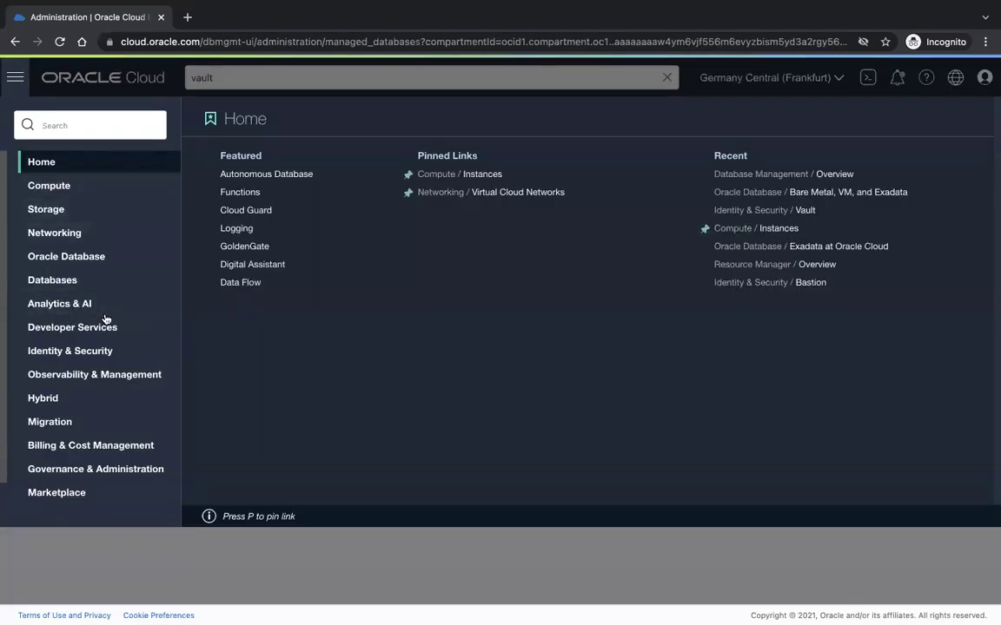
pyautogui.click(109, 256)
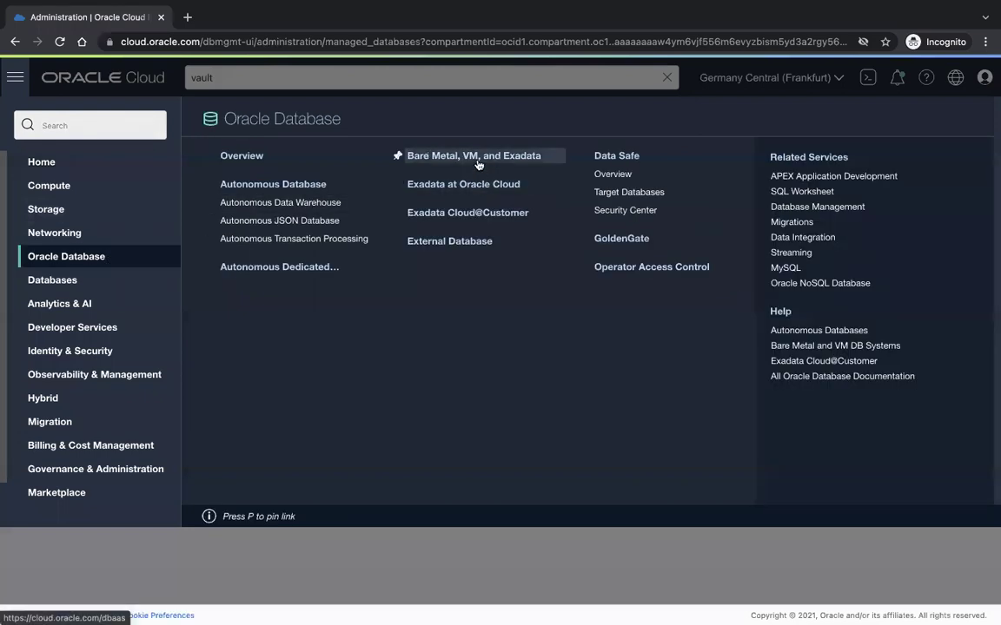
# - Open orcl under the UnmanagedDatabase DB system and confirm Database Management is Basic
pyautogui.click(477, 163)
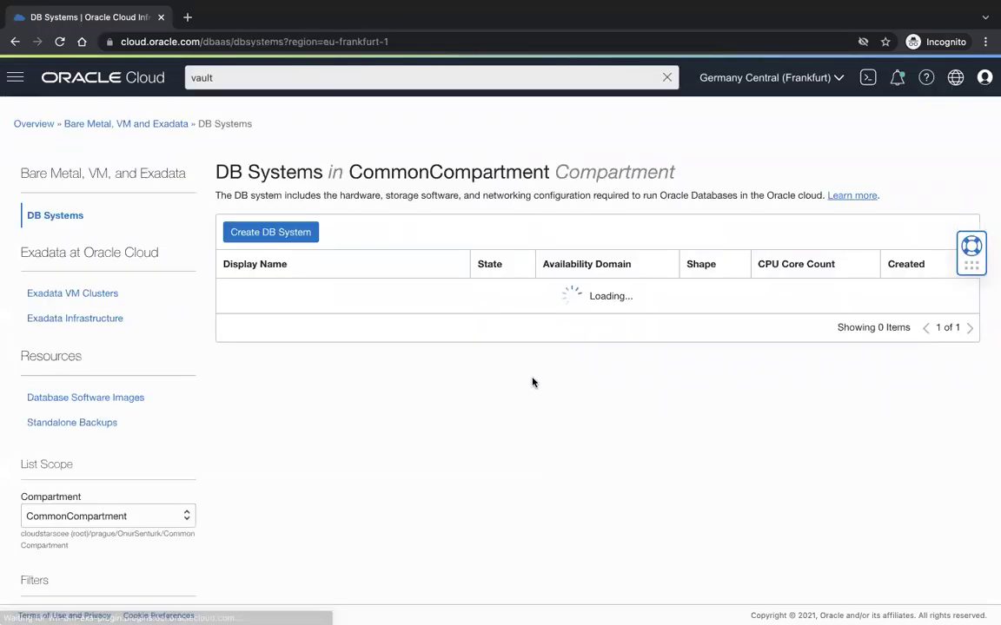
pyautogui.click(231, 296)
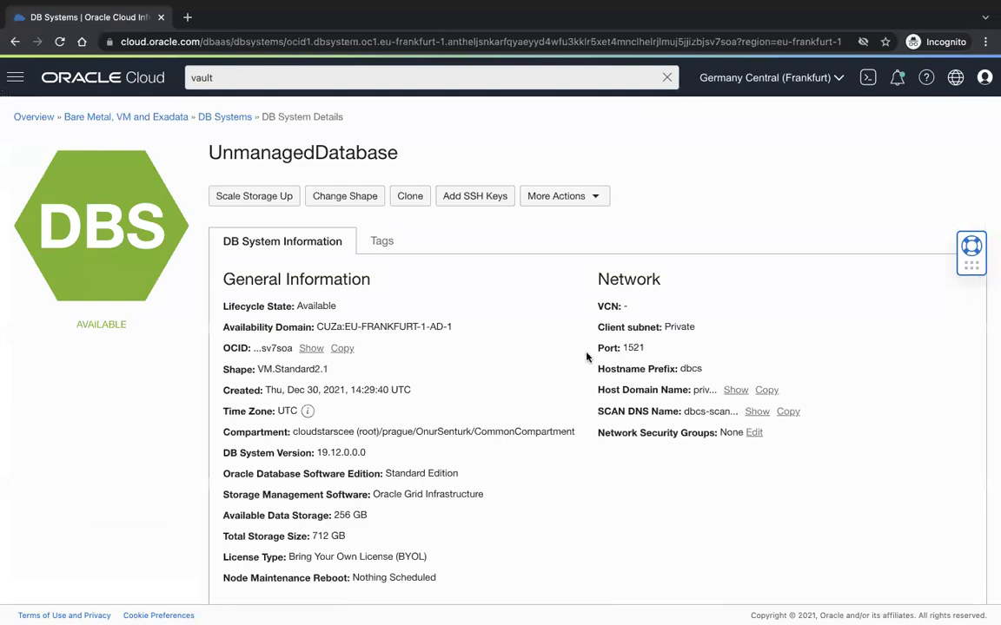
pyautogui.scroll(-5, 252, 574)
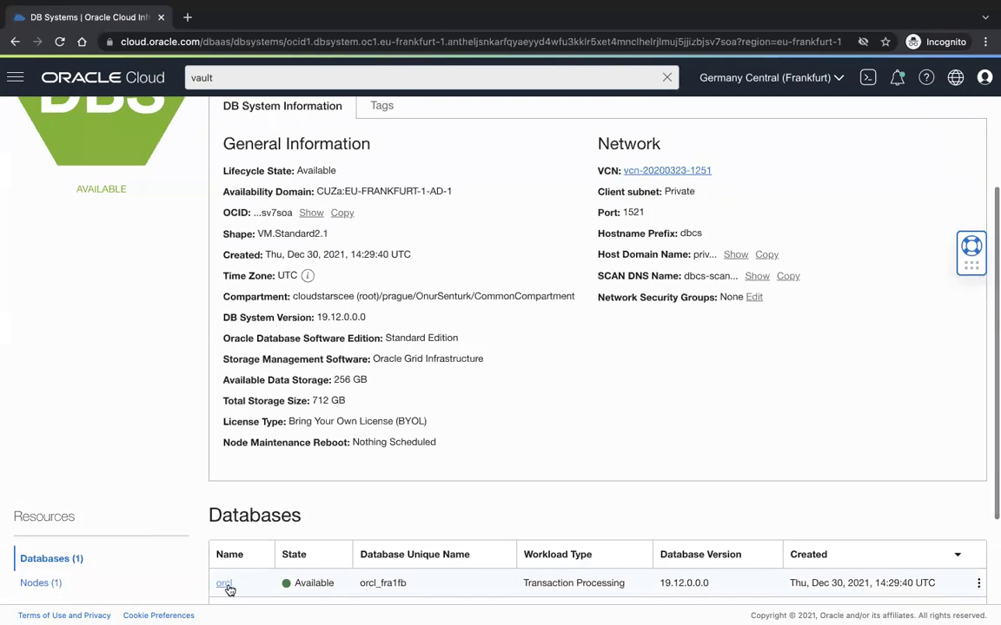
pyautogui.click(226, 589)
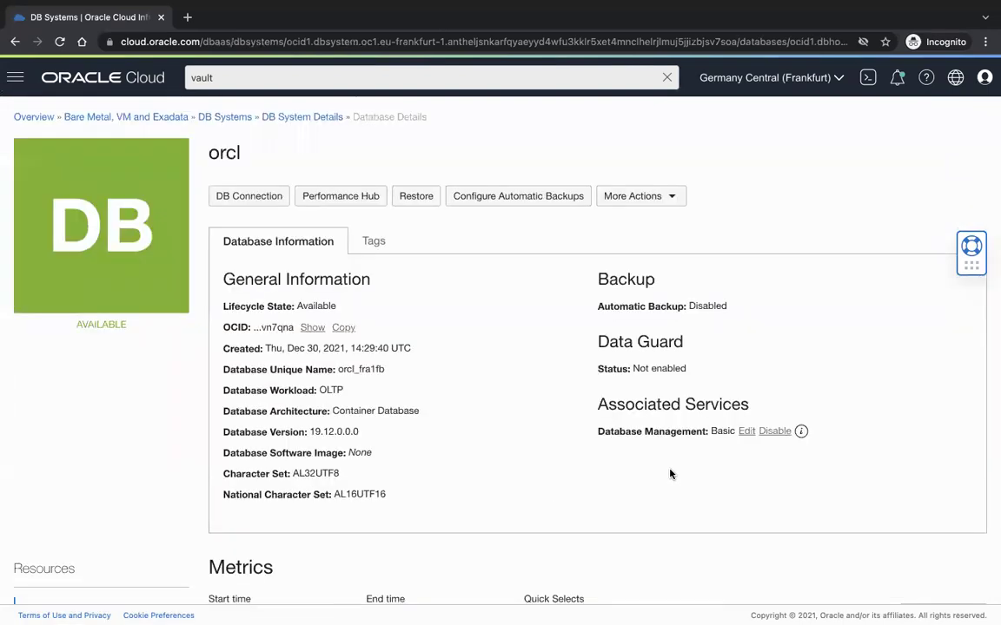
pyautogui.doubleClick(723, 431)
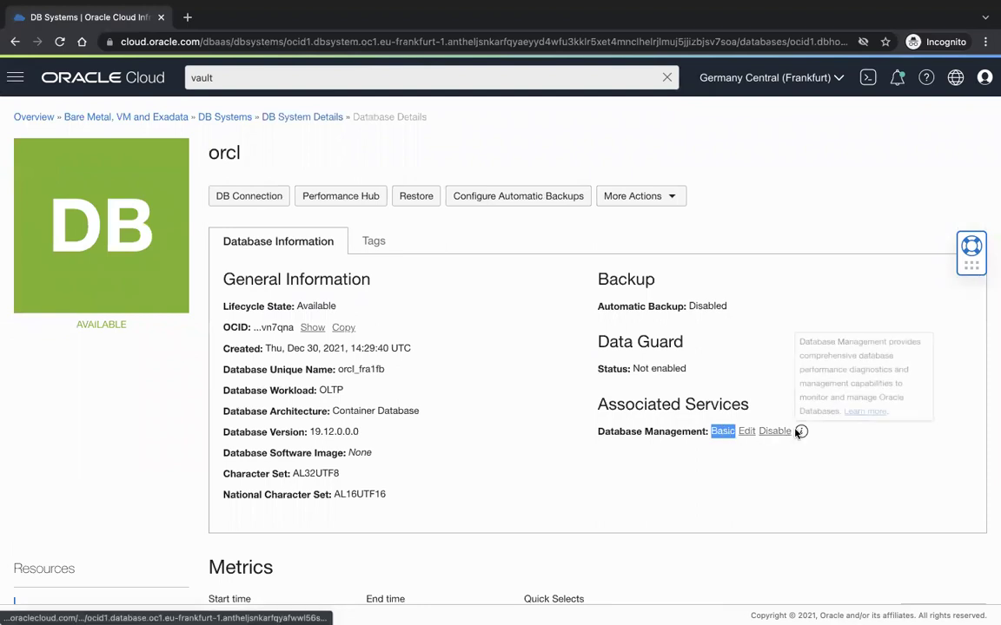
pyautogui.moveTo(801, 432)
pyautogui.tripleClick(808, 397)
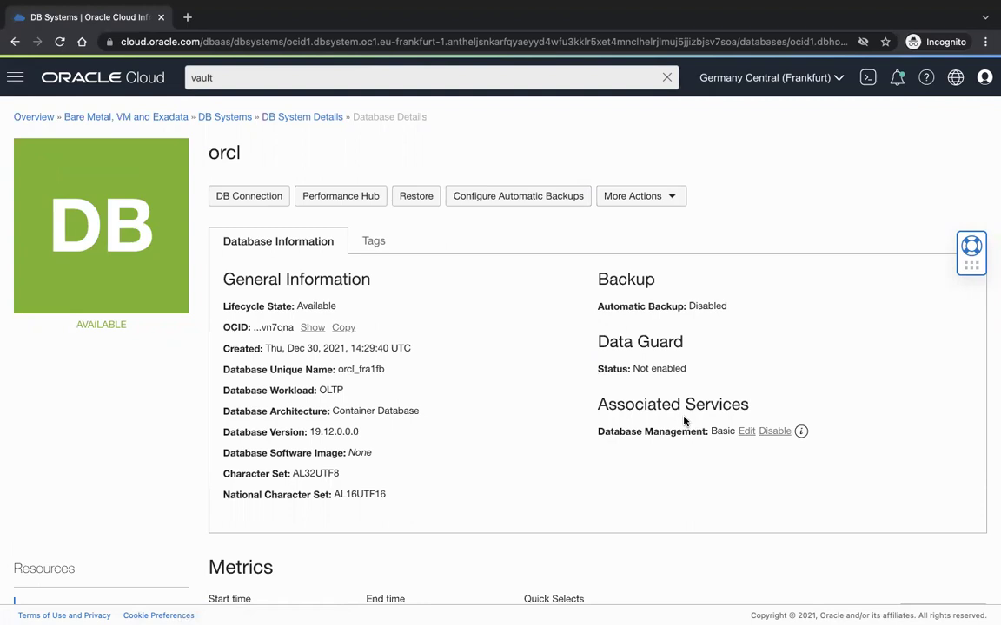
pyautogui.doubleClick(722, 432)
# - Add the line 'Database Management has been enabled' to the Sublime Text notes
pyautogui.press('super+Tab')
pyautogui.press('Return')
pyautogui.press('Return')
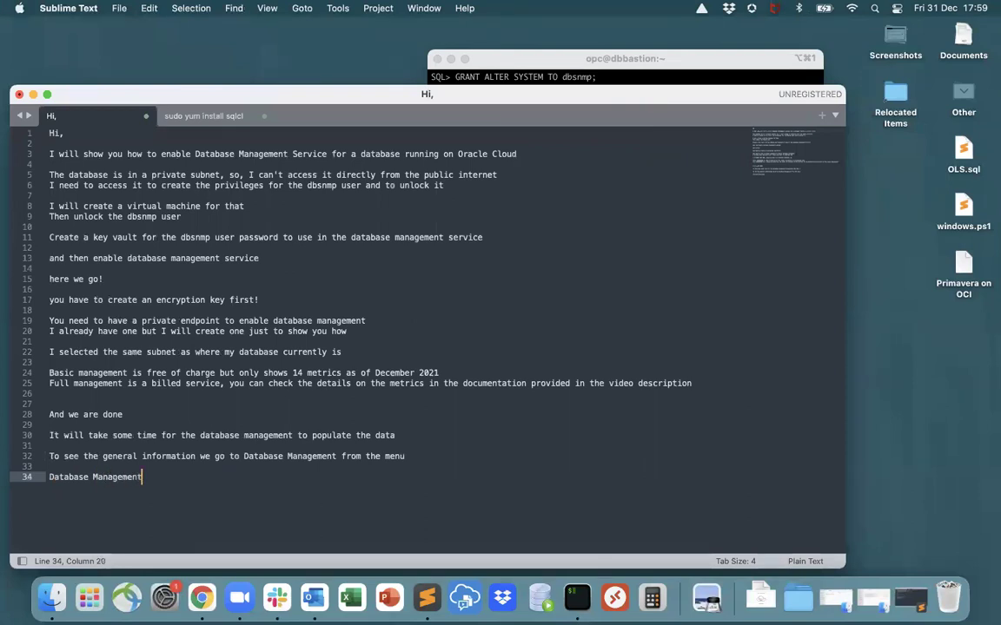
pyautogui.write('Database Management has been enabled')
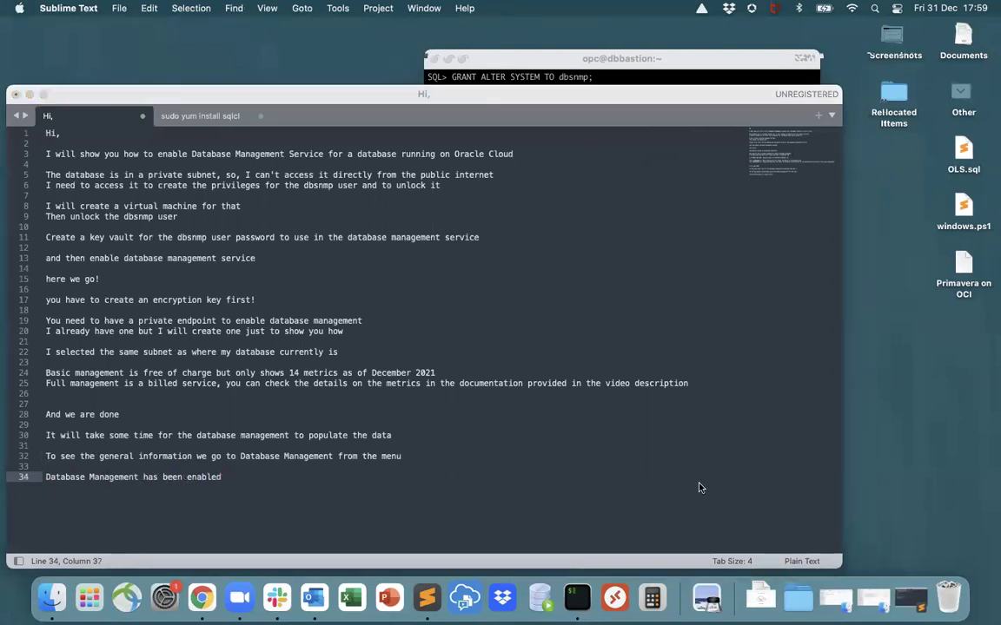
pyautogui.press('super+Tab')
# - Open orcl's Edit Database Management form and view Management Options with Basic Management and PE2db endpoint
pyautogui.scroll(-3, 476, 387)
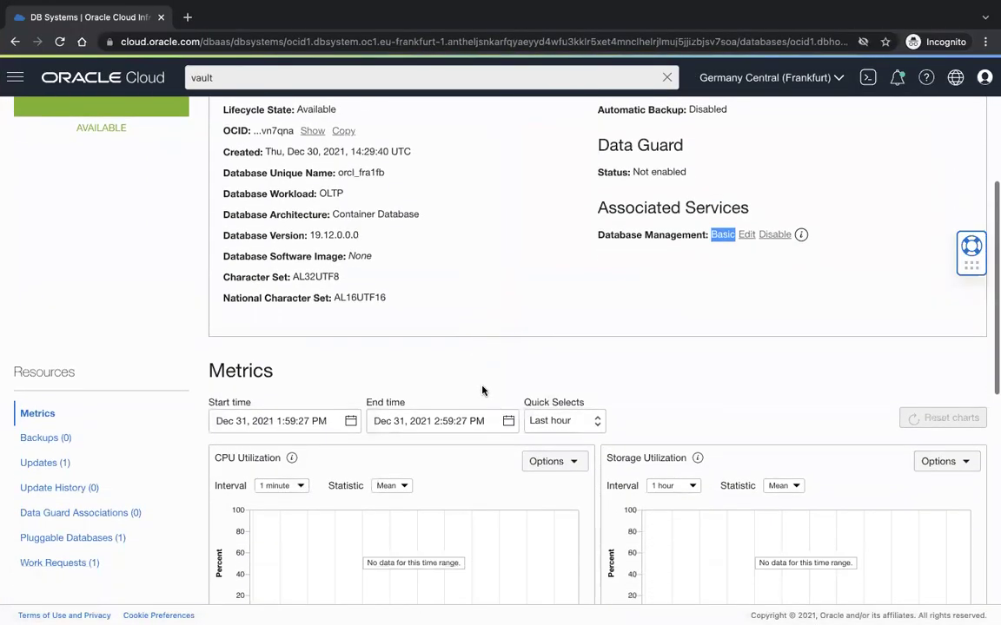
pyautogui.click(753, 237)
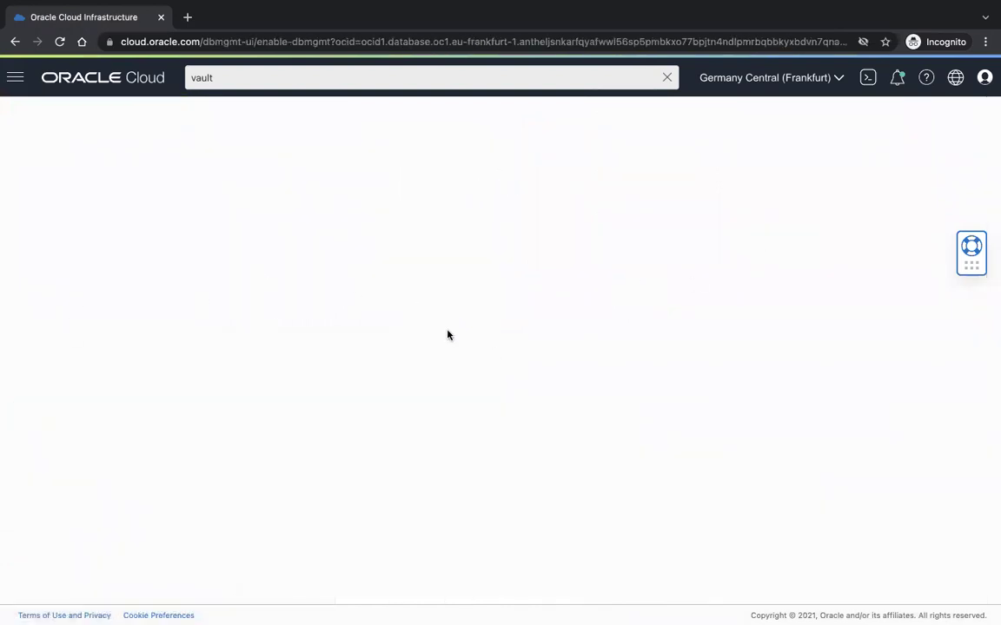
pyautogui.scroll(-5, 300, 313)
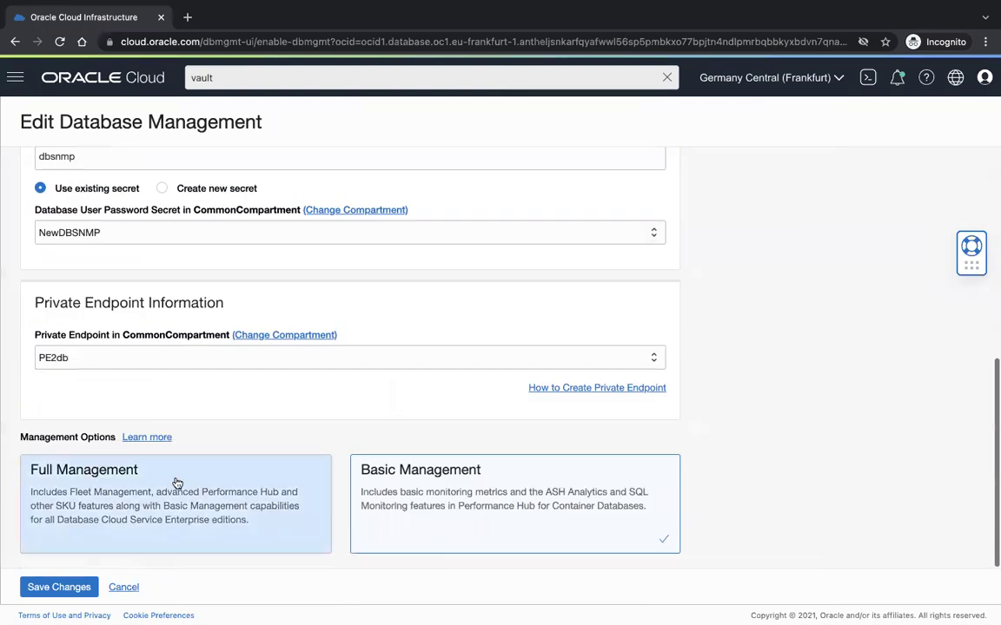
# - Note 'you can also change from basic to full management or vice versa' in Sublime Text
pyautogui.press('super+Tab')
pyautogui.write('you can also change from basic to fu')
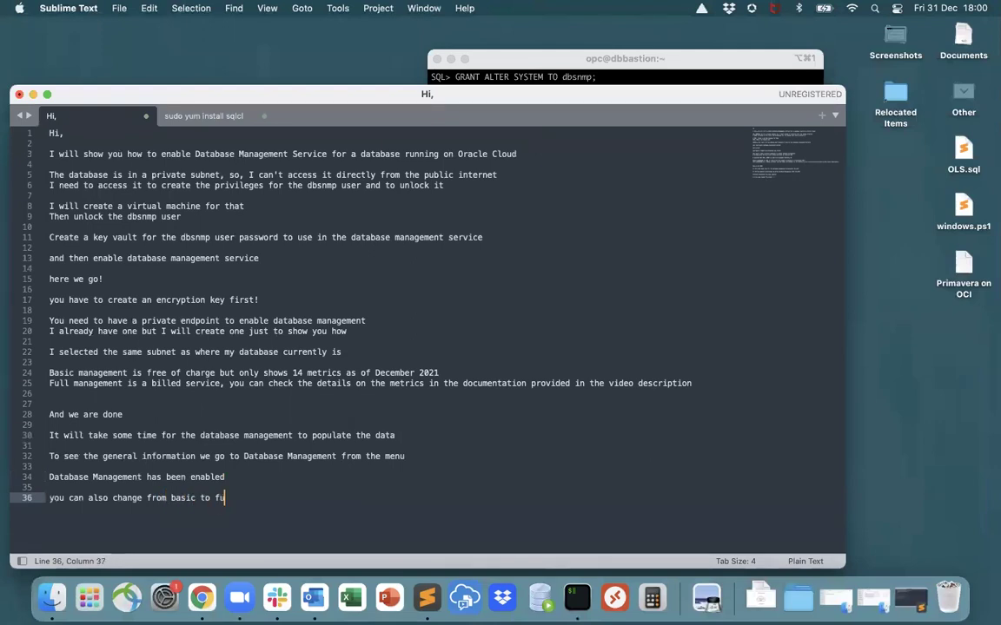
pyautogui.write('ll management or vice ver')
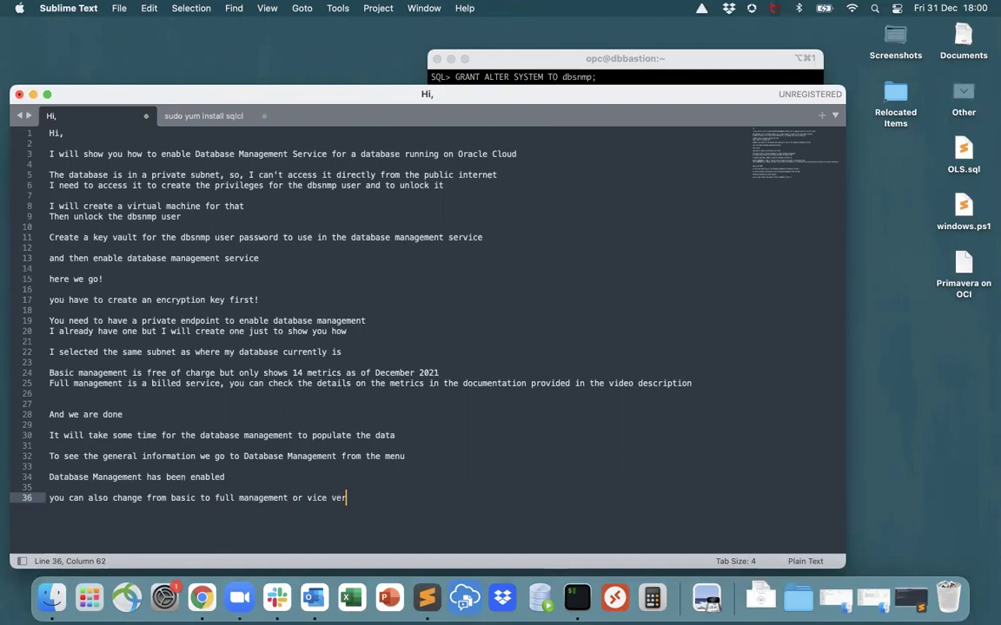
# - Search the console for Database Management and go to its Fleet Summary
pyautogui.write('sa')
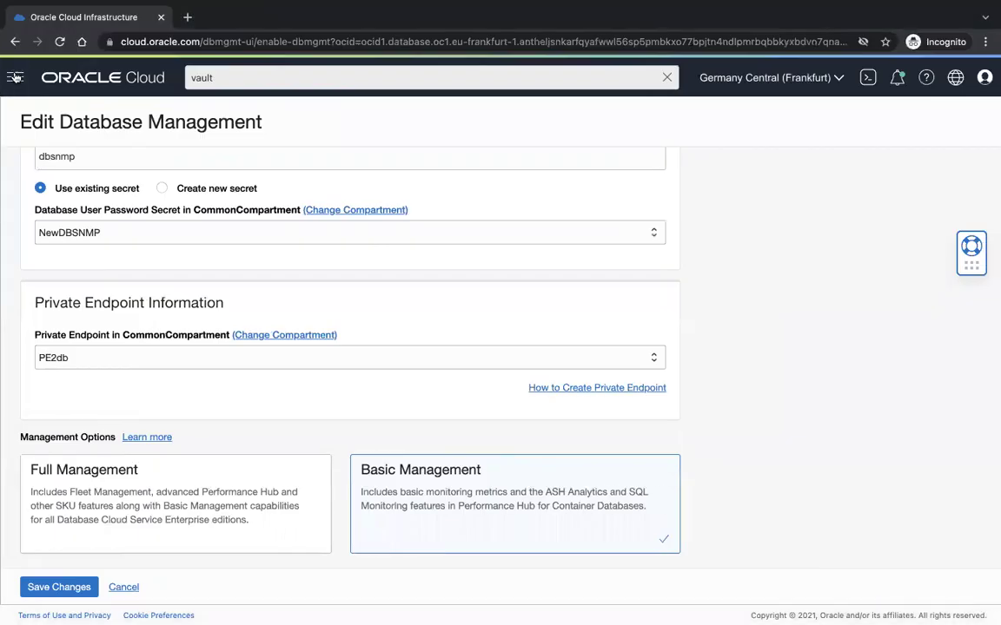
pyautogui.click(15, 77)
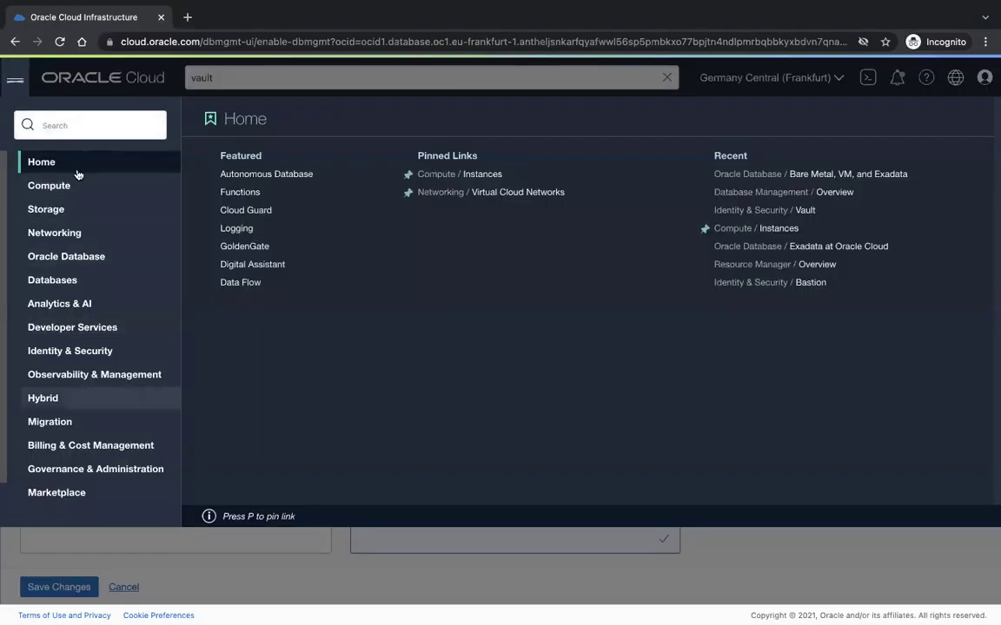
pyautogui.write('daat')
pyautogui.press('BackSpace')
pyautogui.press('BackSpace')
pyautogui.write('tabase manmag')
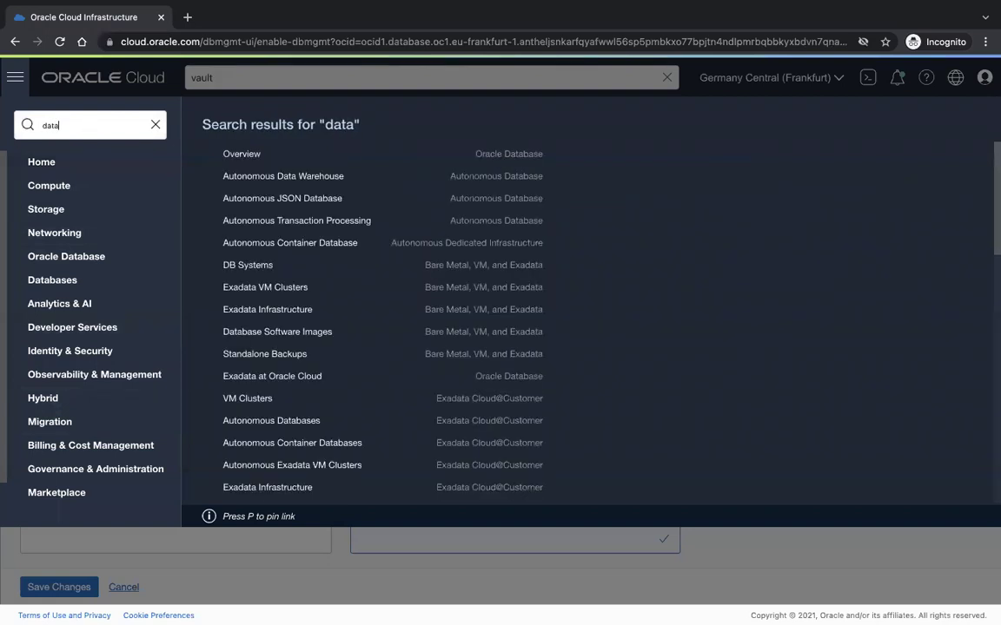
pyautogui.press('BackSpace')
pyautogui.press('BackSpace')
pyautogui.press('BackSpace')
pyautogui.write('age')
pyautogui.click(290, 176)
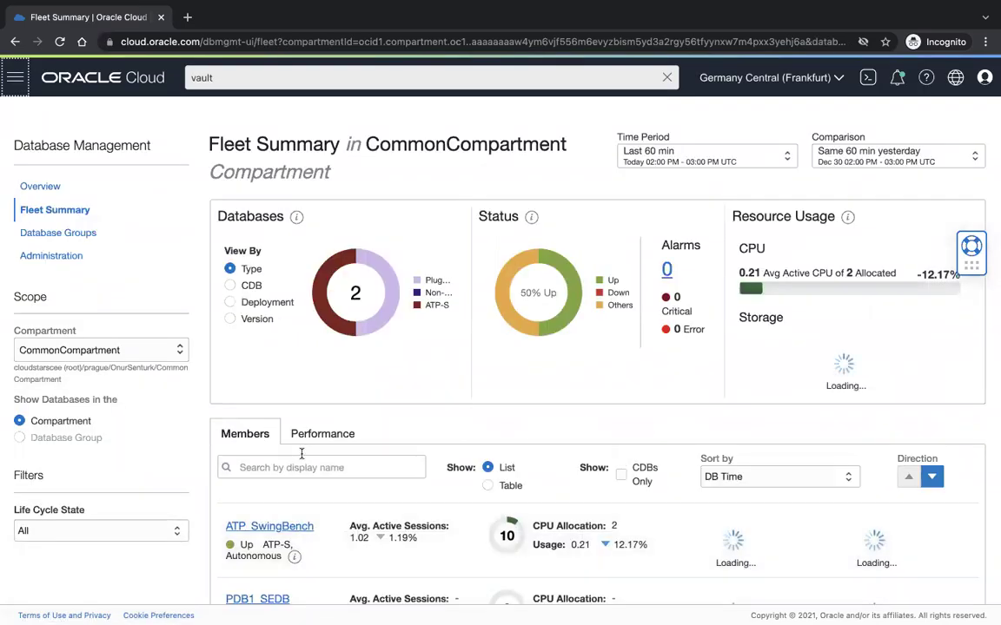
# - Filter the fleet to container databases and open the orcl managed database
pyautogui.scroll(-2, 276, 452)
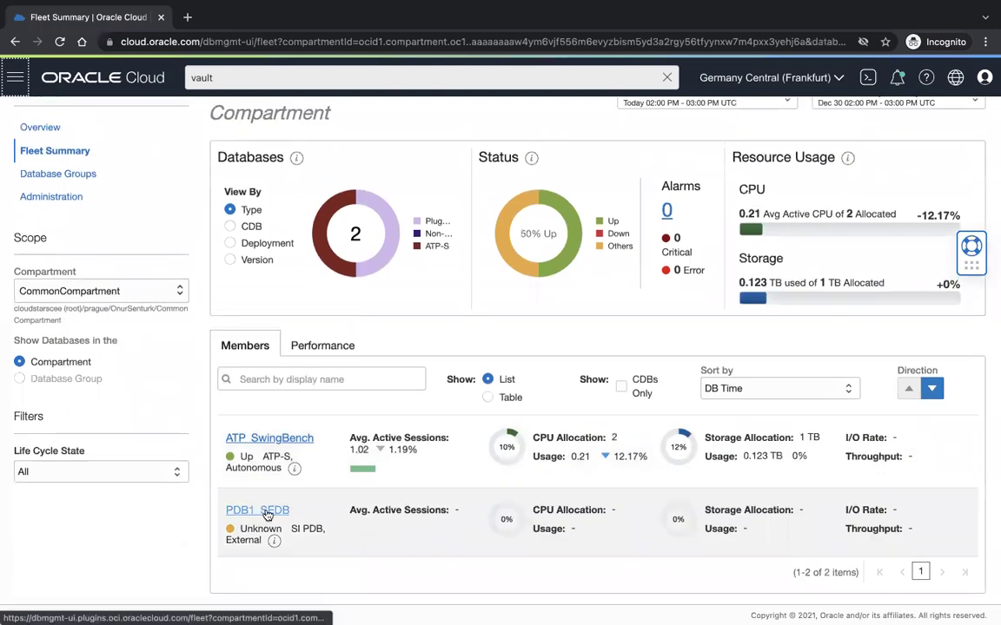
pyautogui.click(230, 228)
pyautogui.moveTo(395, 264)
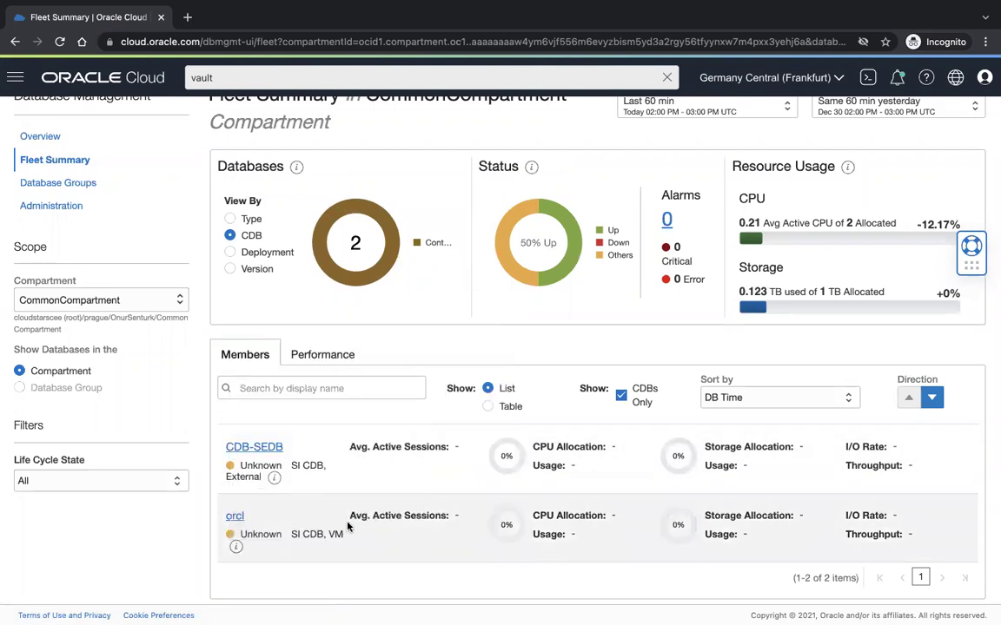
pyautogui.click(233, 518)
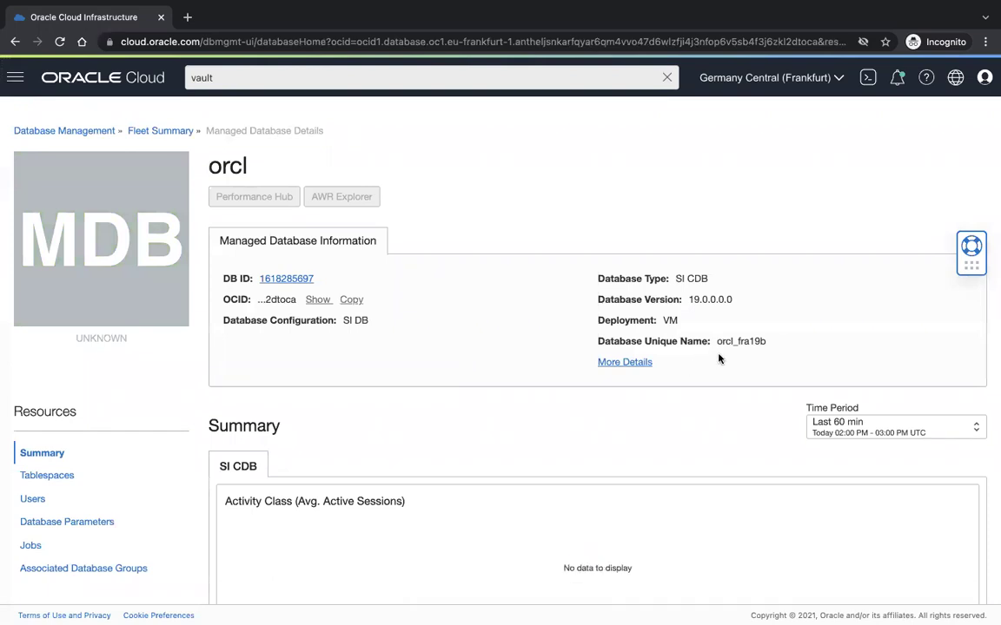
# - Review orcl's full details, then view its Tablespaces and Users pages
pyautogui.click(619, 363)
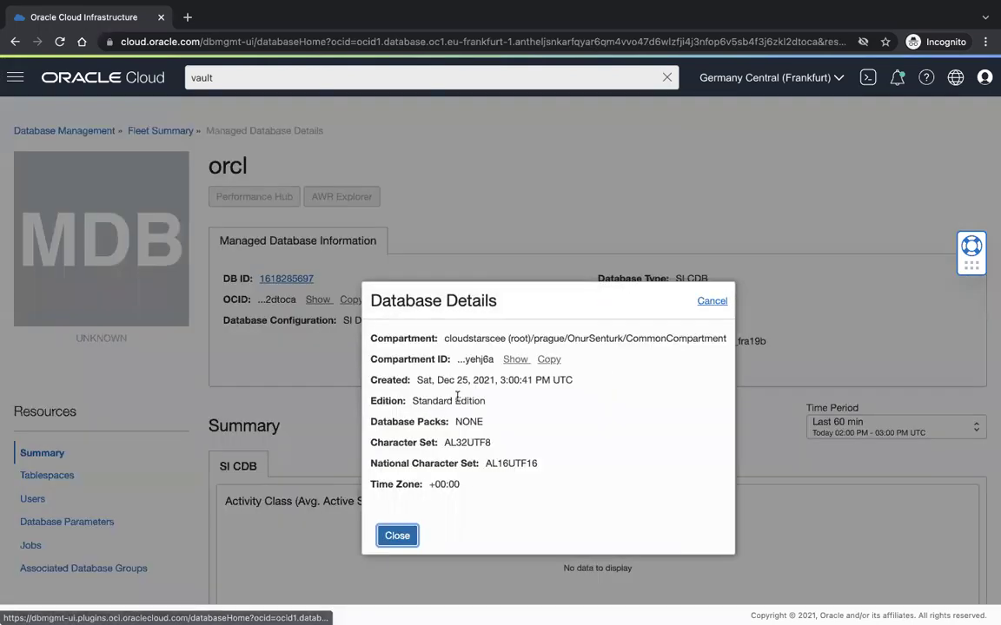
pyautogui.click(397, 536)
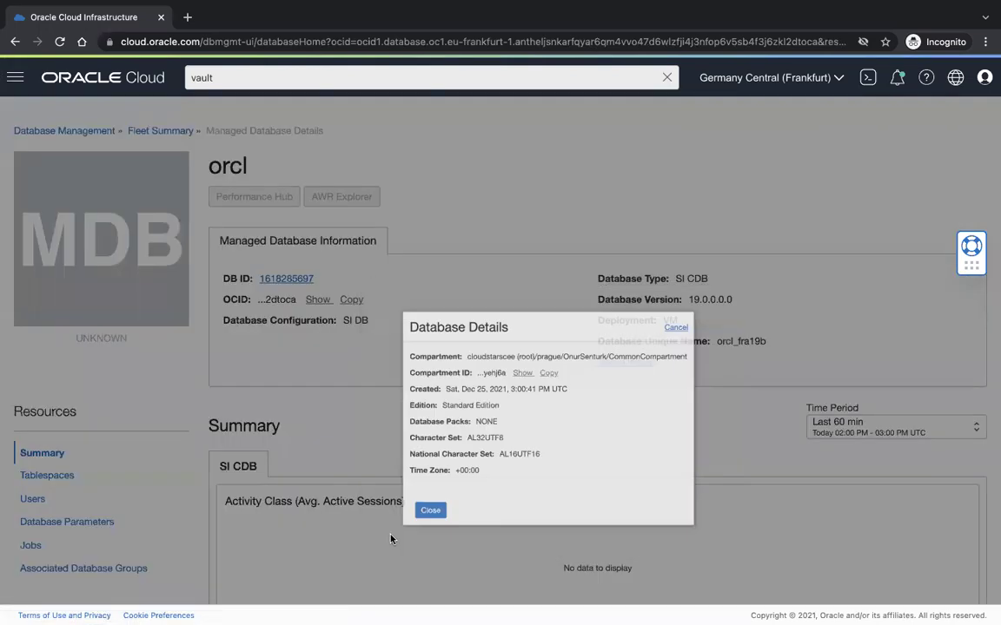
pyautogui.click(70, 476)
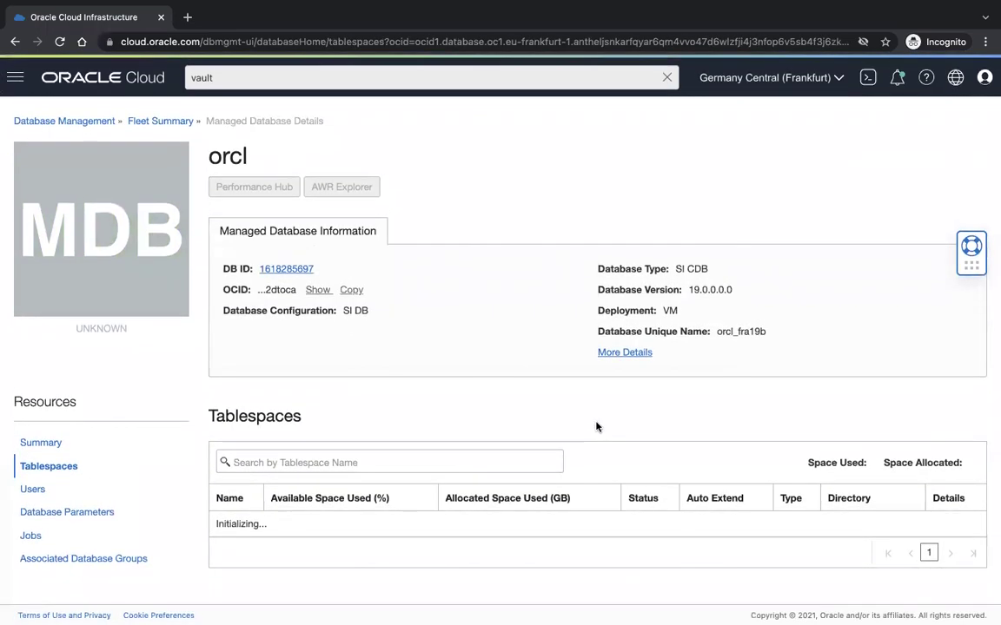
pyautogui.click(96, 489)
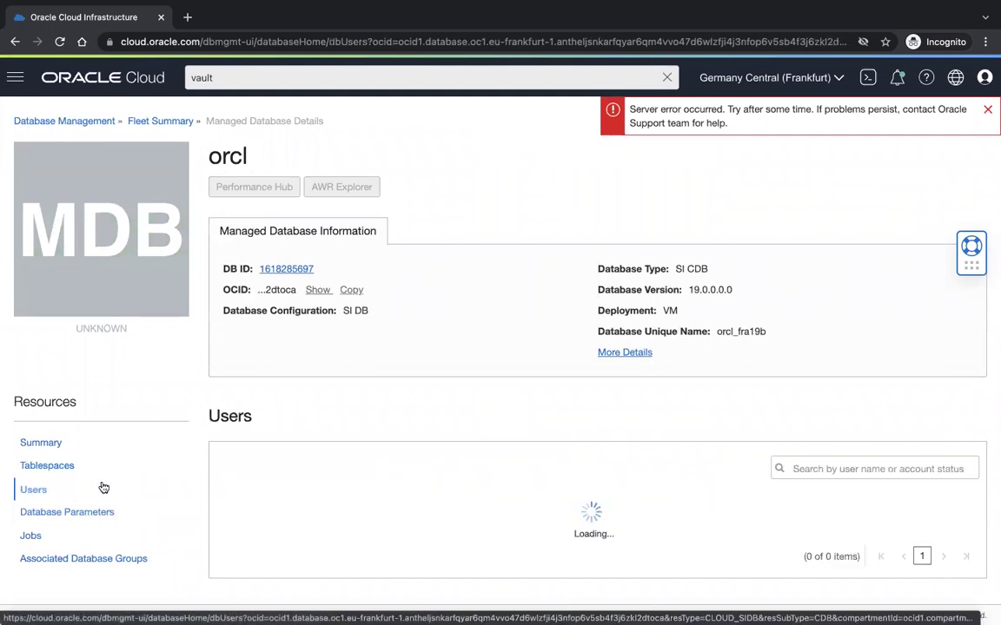
# - In the notes, add 'as I said the da…' and 'Enjoy management and monitoring directly from the OCI Console!'
pyautogui.hotkey('ctrl', 'Left')
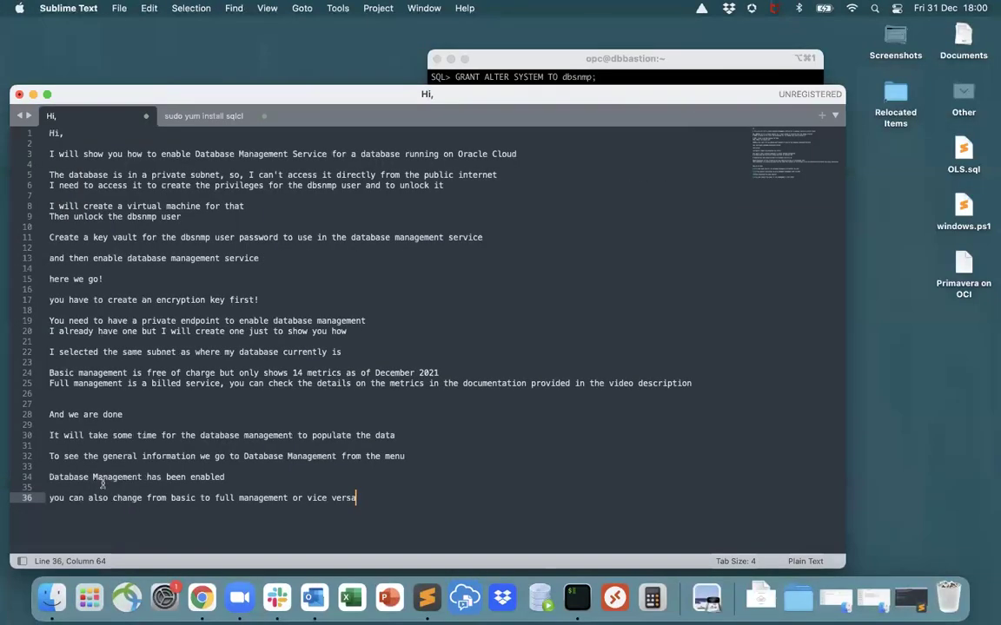
pyautogui.press('Return')
pyautogui.press('Return')
pyautogui.write('as I ')
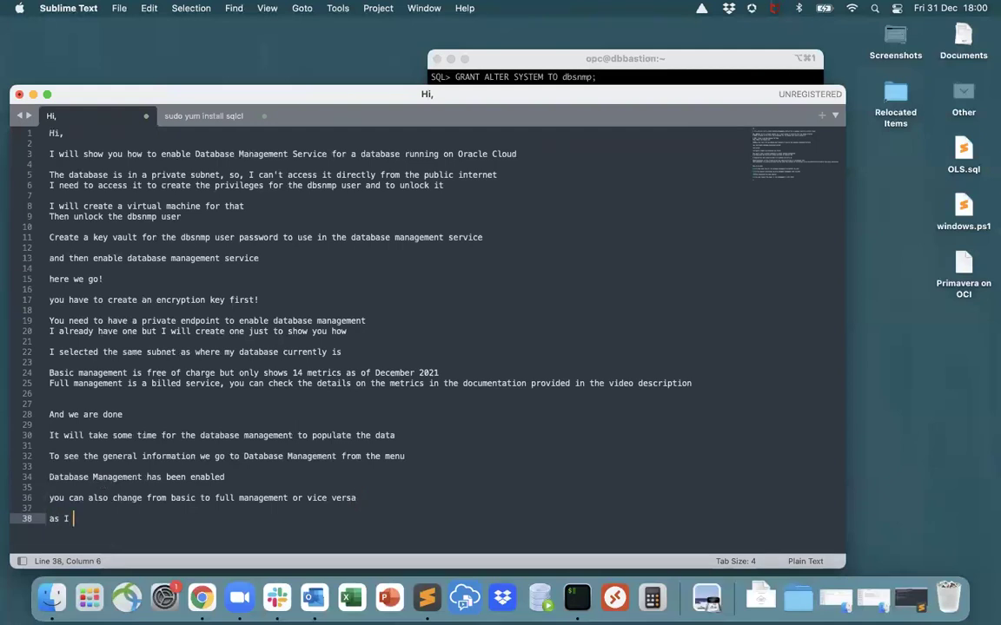
pyautogui.write('said the data will populate in a while')
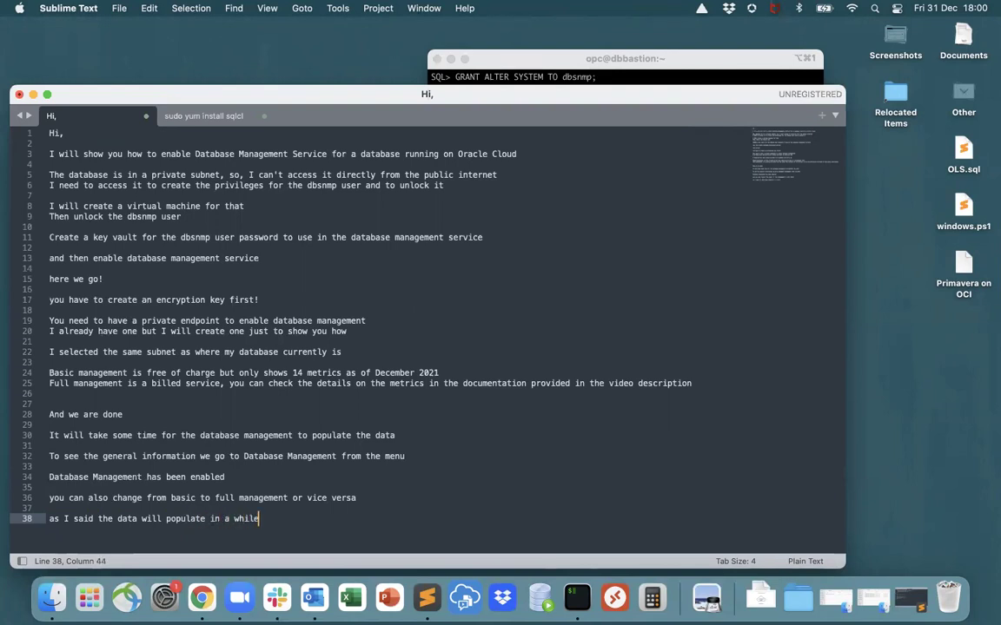
pyautogui.press('Return')
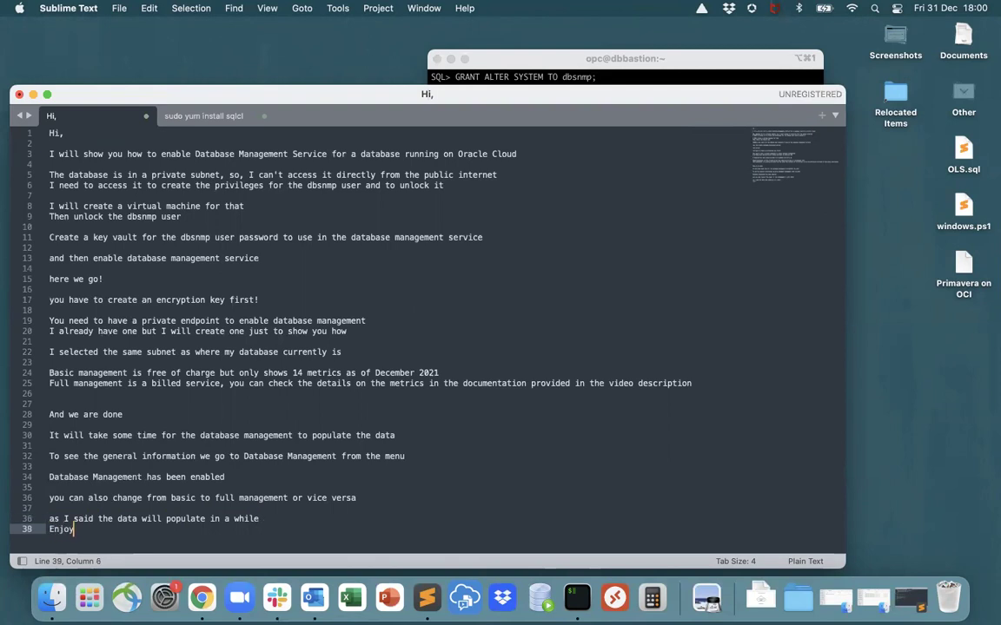
pyautogui.write('Enjoy manag')
pyautogui.write('ement and moni')
pyautogui.write('ng directly f')
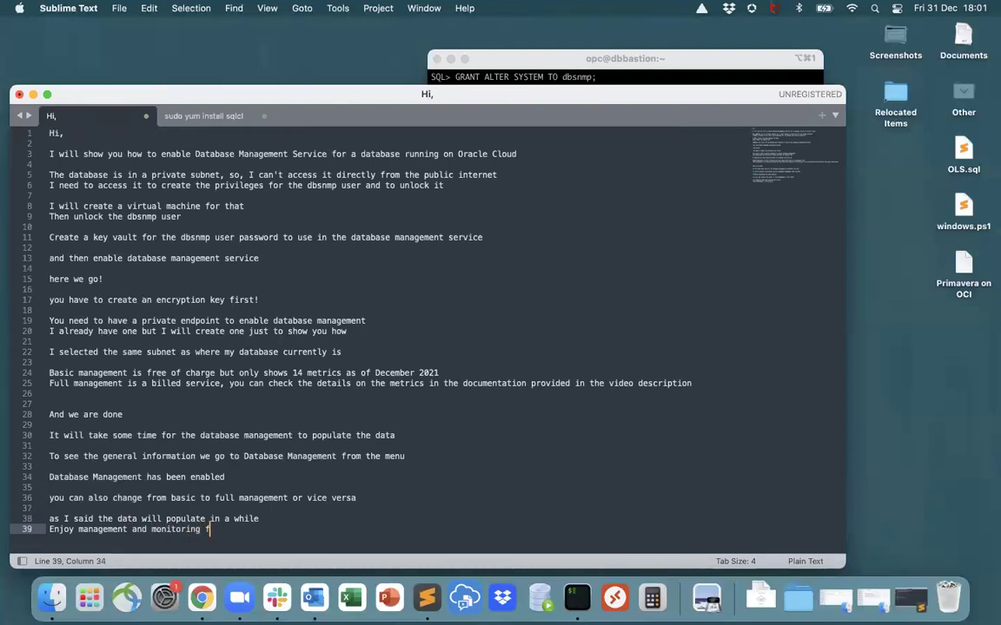
pyautogui.write('rom the OCI Console!')
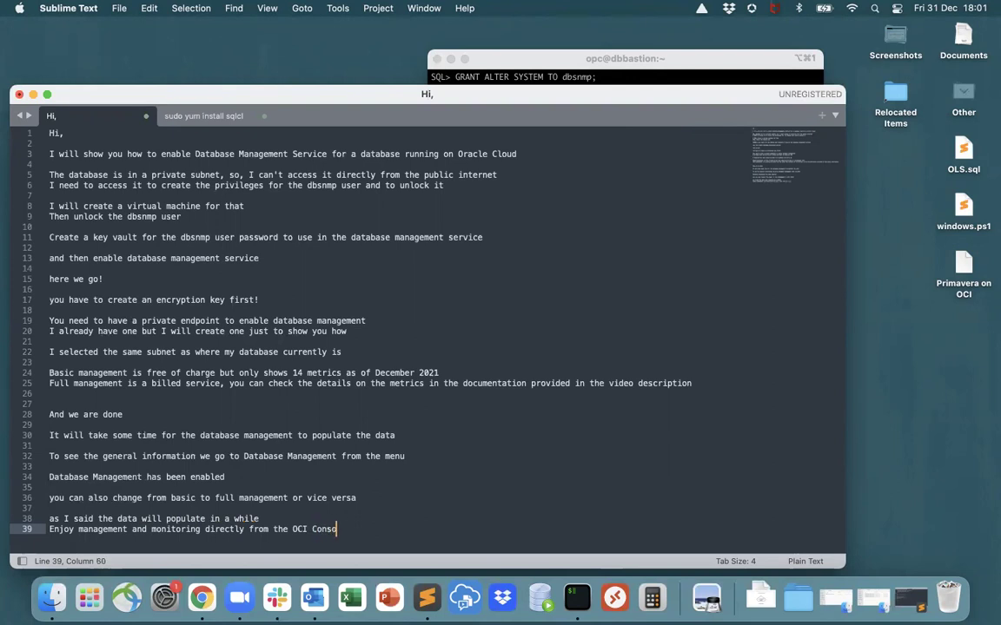